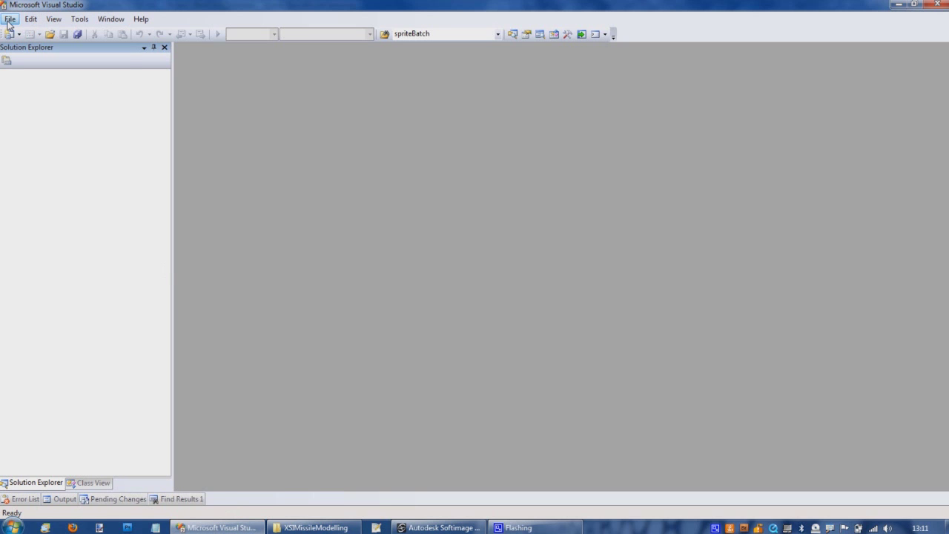
Create a Windows Game (3.1) project named XSIDemo and expand its References list
left_click(8, 21)
mouse_move(18, 33)
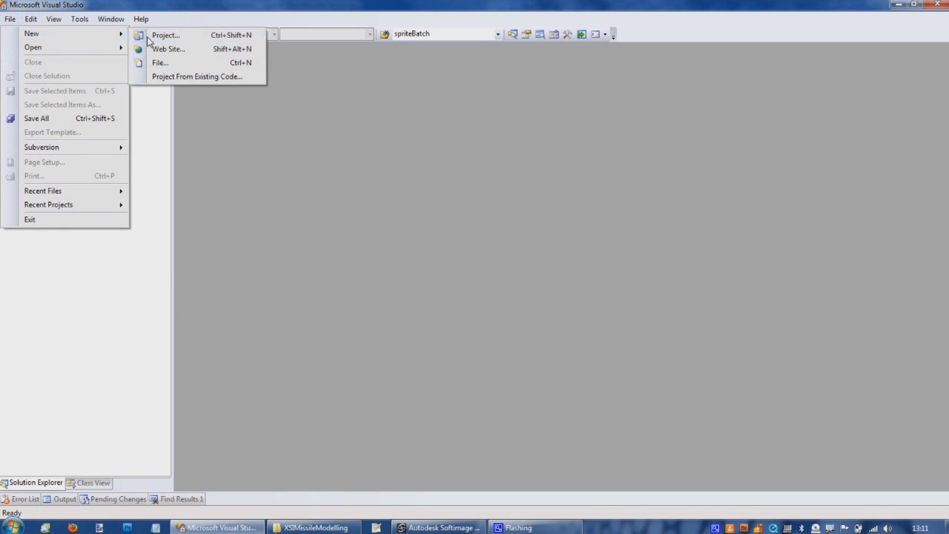
left_click(148, 39)
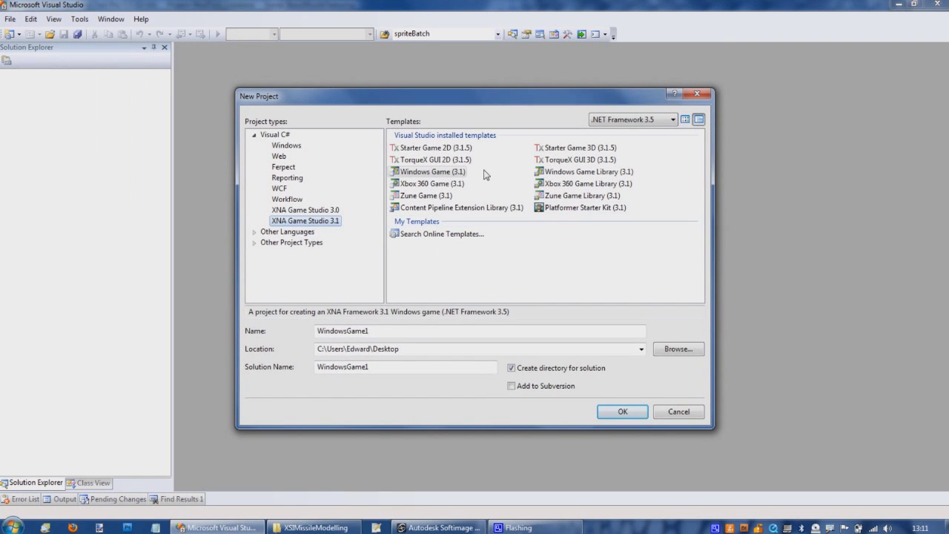
left_click(451, 173)
double_click(391, 335)
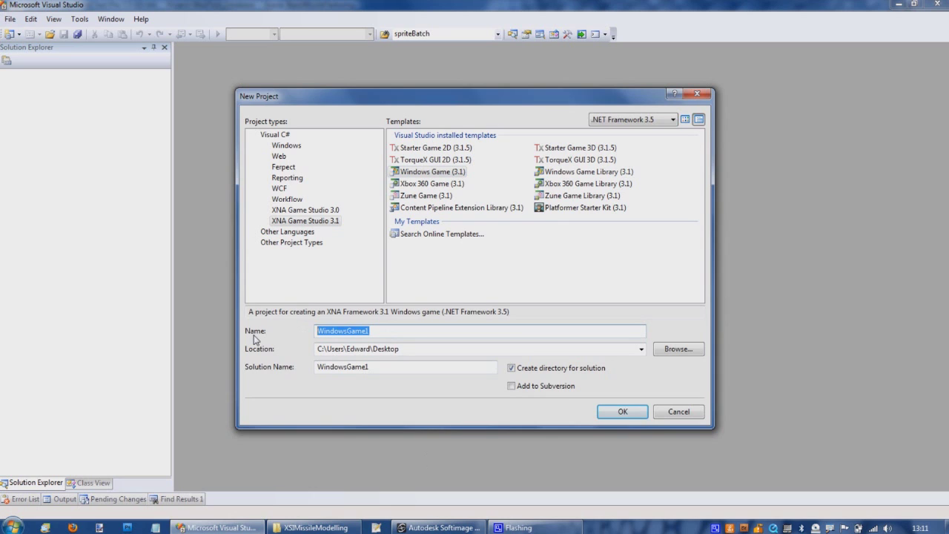
type("XSIDemo")
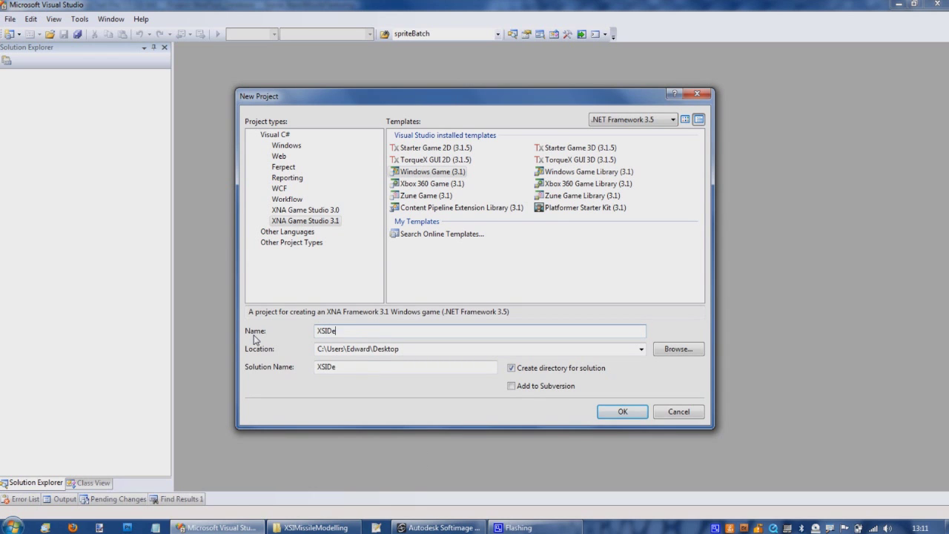
left_click(629, 414)
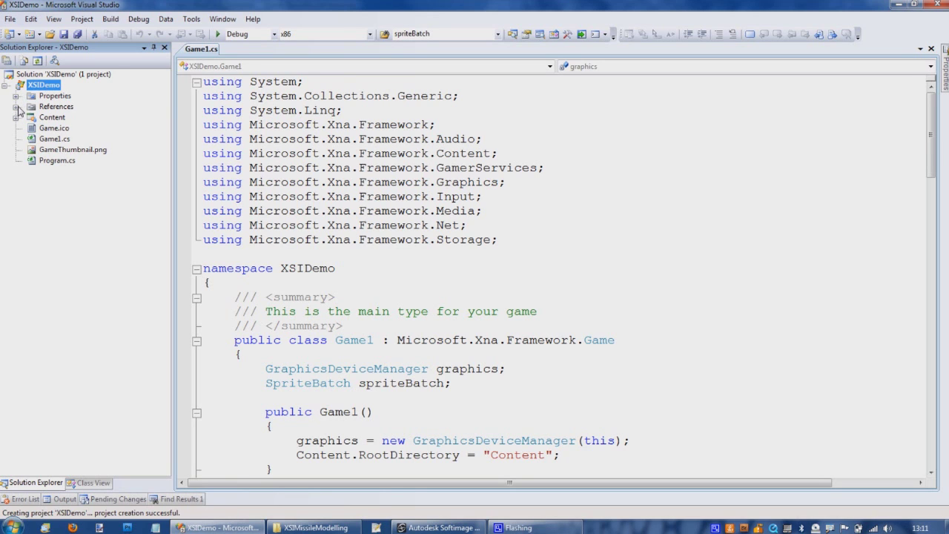
left_click(16, 107)
Open Add Reference for the XSIDemo project and browse the Local Disk (C:) drive
right_click(49, 108)
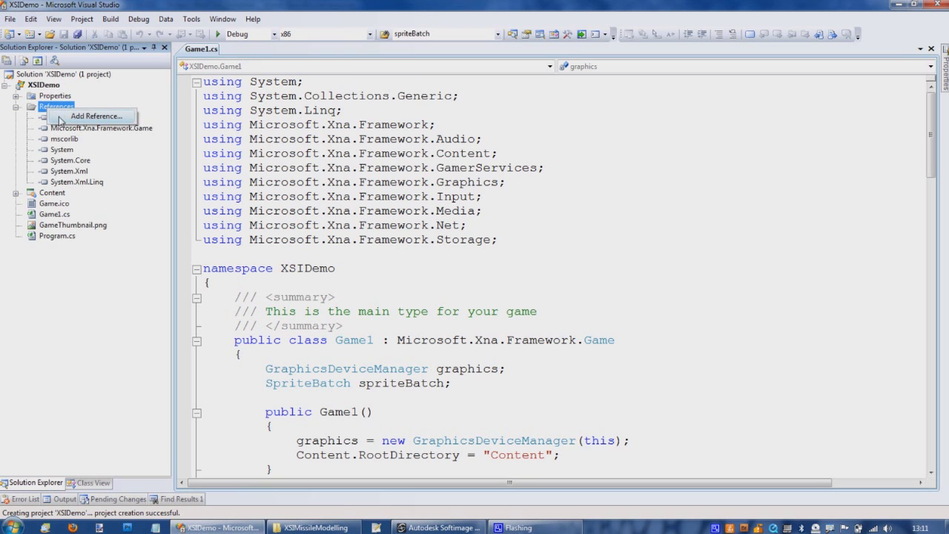
left_click(61, 117)
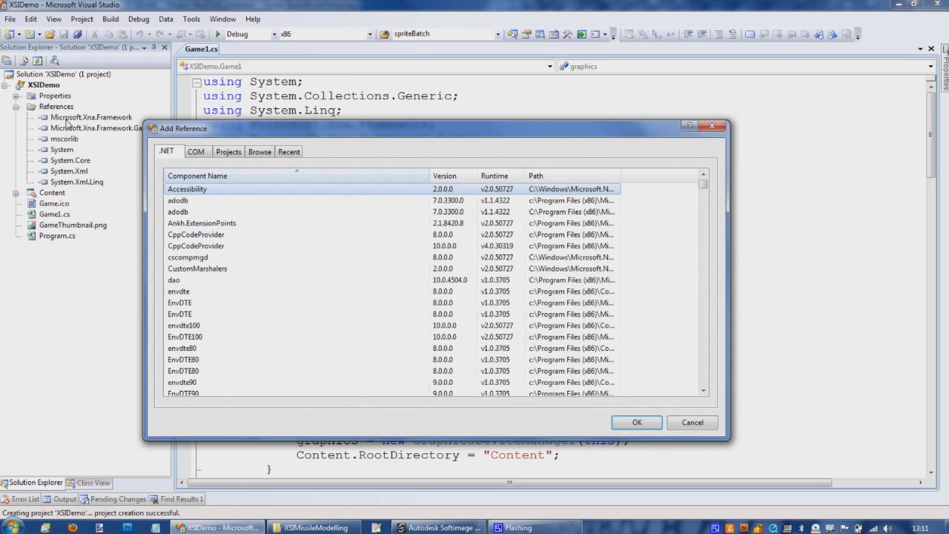
left_click(260, 152)
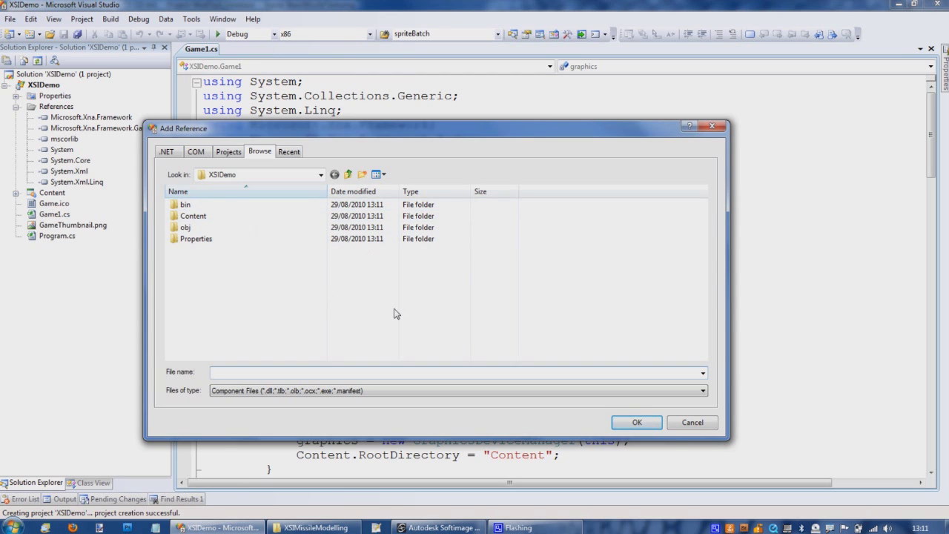
left_click(321, 176)
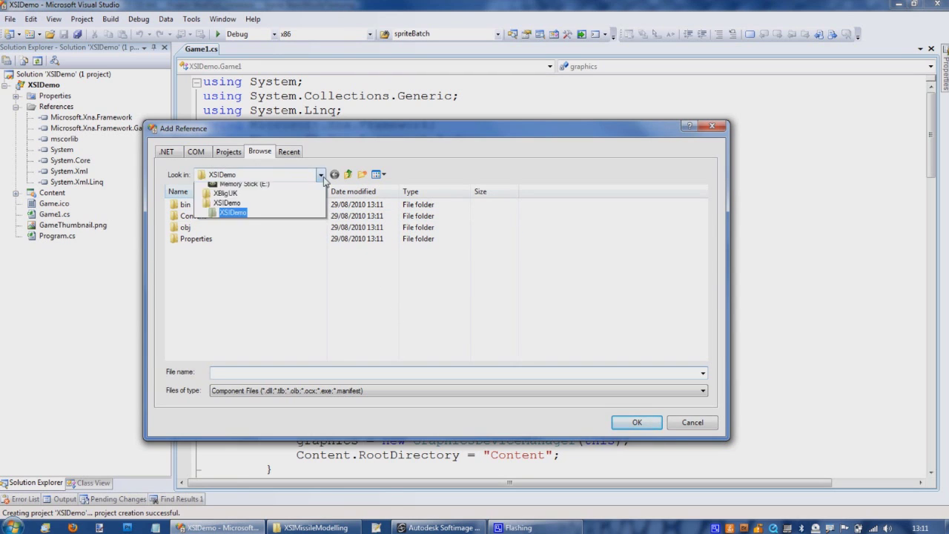
left_click(270, 252)
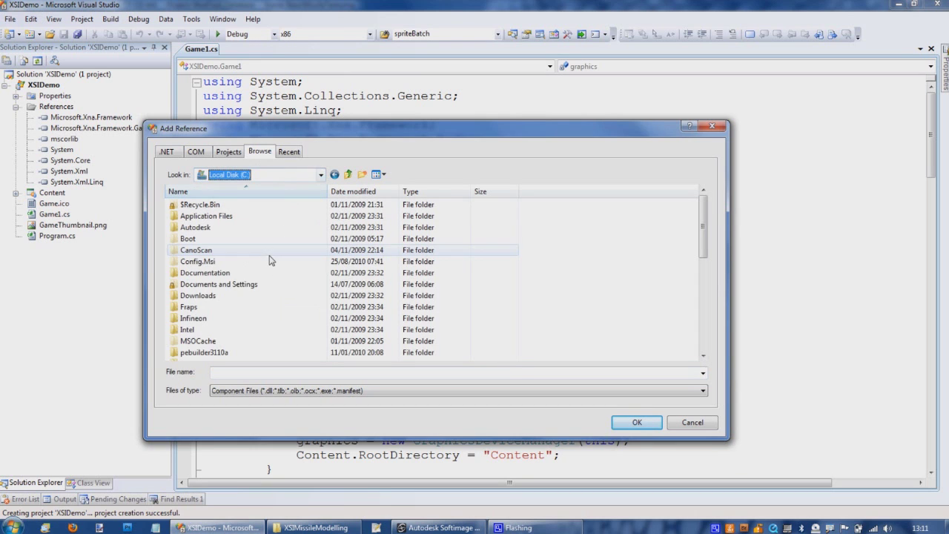
left_click(268, 296)
scroll(271, 304, "down", 3)
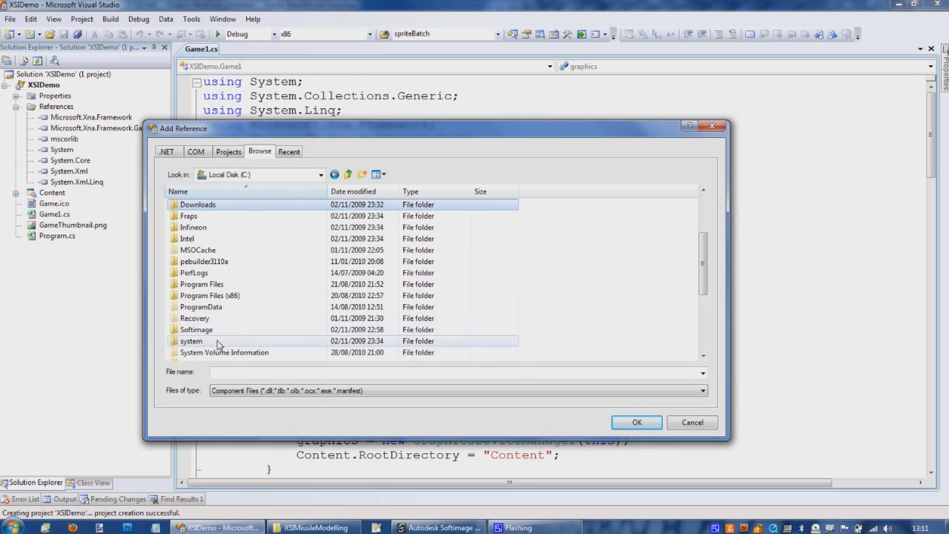
Go to Softimage_Mod_Tool_Pro_7.5\Addons\XNAGSE\Application\References\XNA 3.1 and add XSIXNARuntime.dll
double_click(219, 332)
double_click(239, 209)
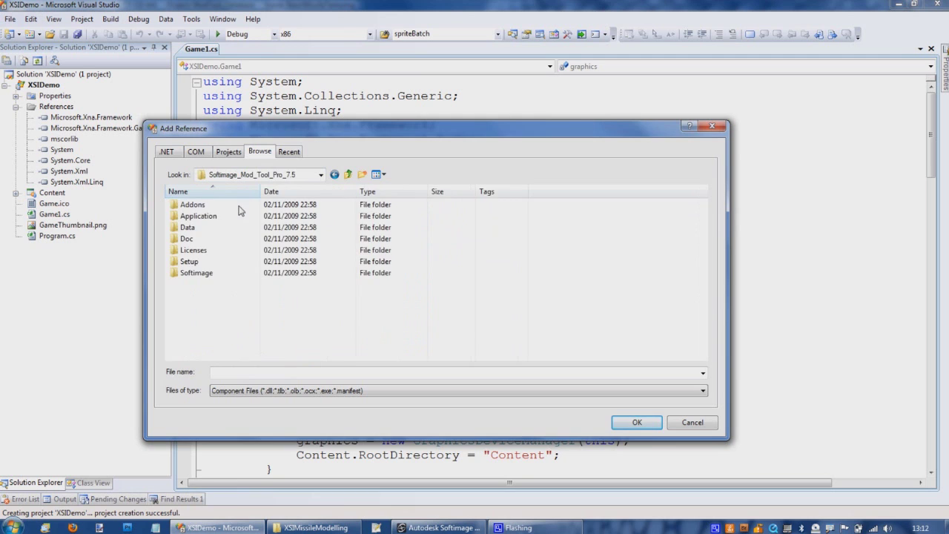
double_click(214, 206)
scroll(267, 297, "down", 1)
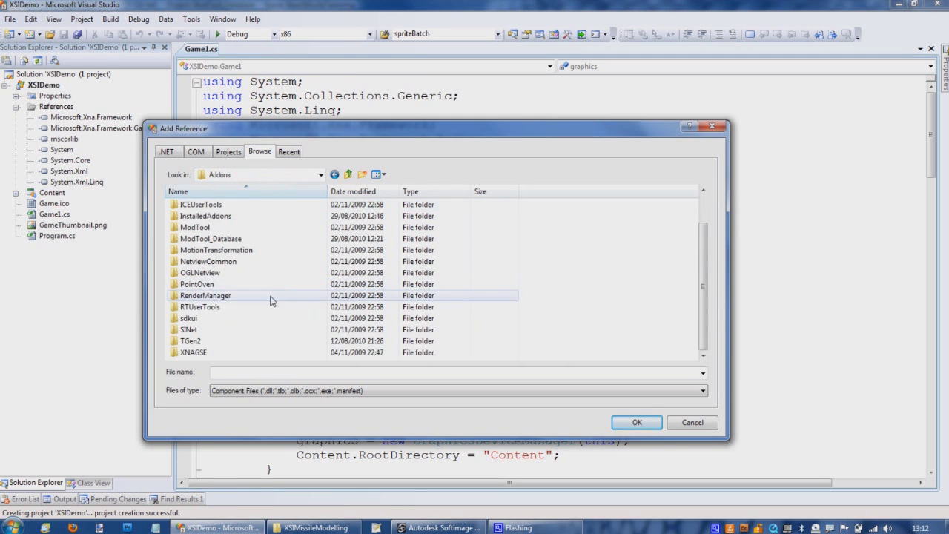
double_click(194, 353)
double_click(202, 206)
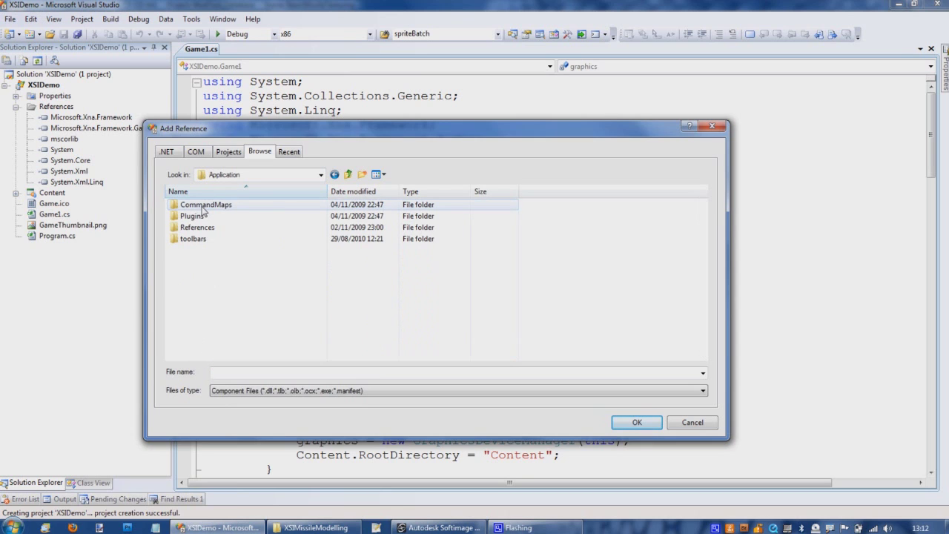
double_click(198, 228)
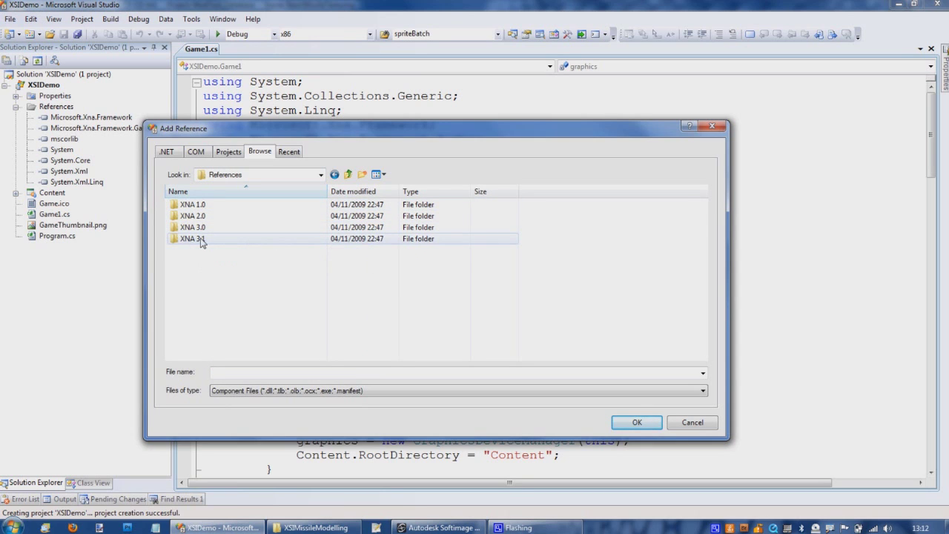
left_click(201, 241)
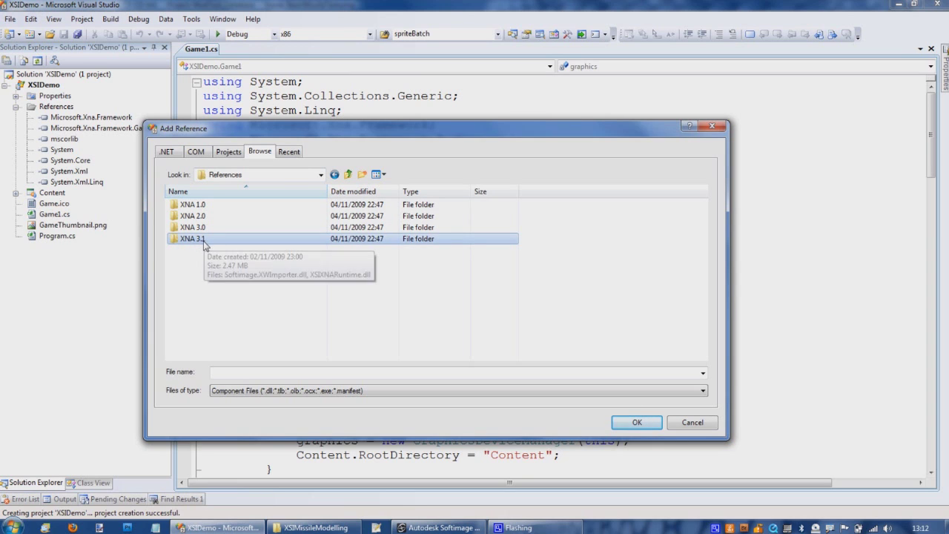
double_click(201, 244)
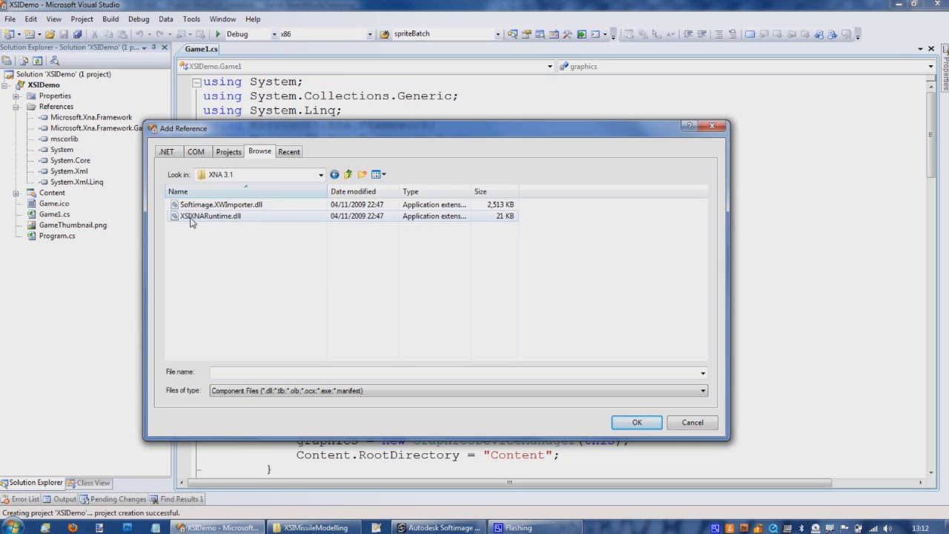
double_click(213, 215)
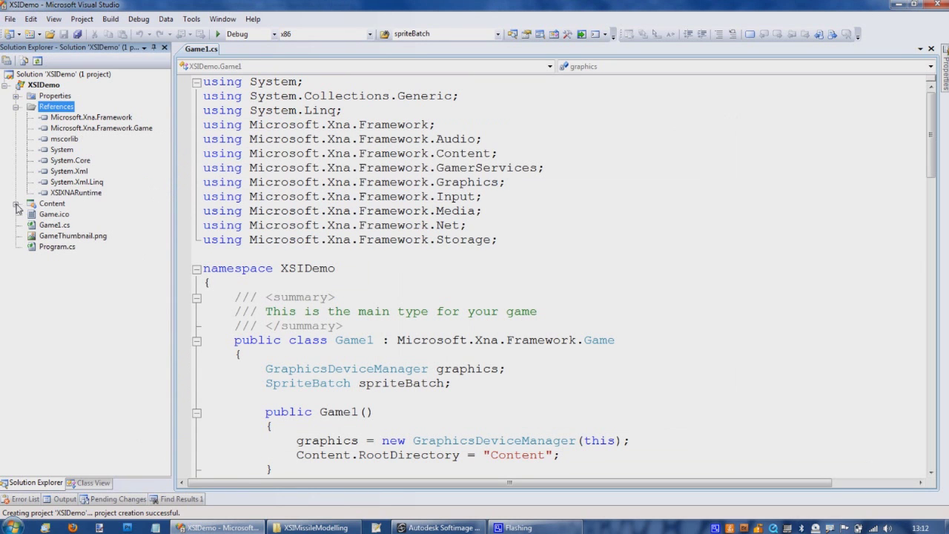
Open Add Reference for the Content project and browse the Local Disk (C:) drive
right_click(52, 206)
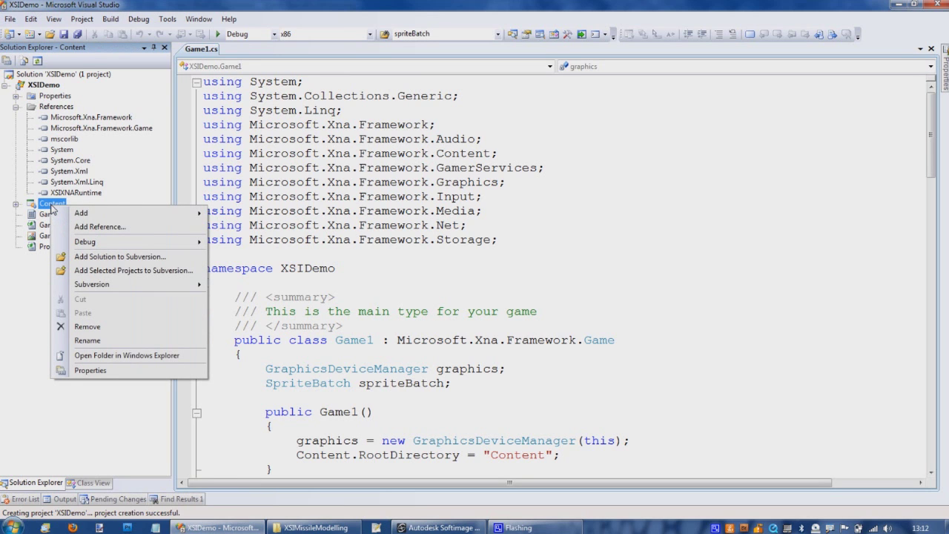
left_click(96, 226)
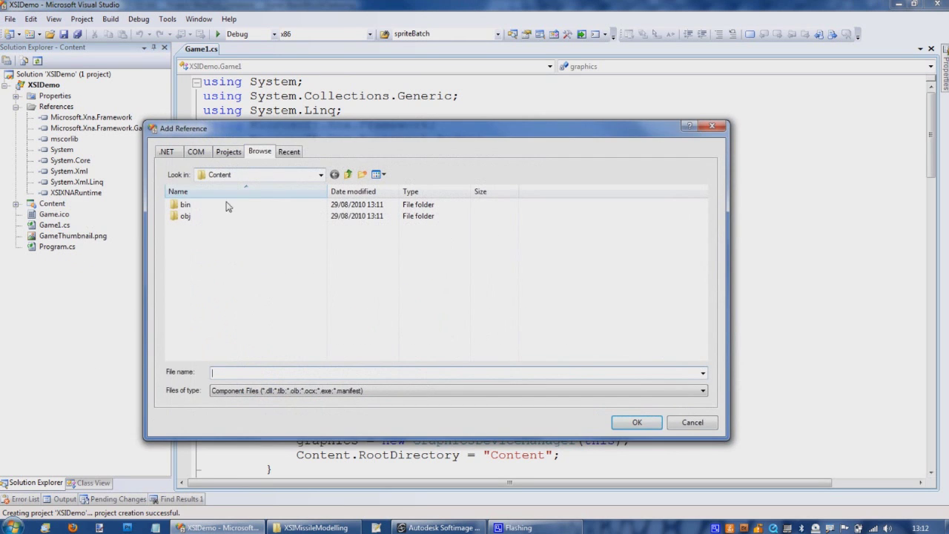
left_click(321, 174)
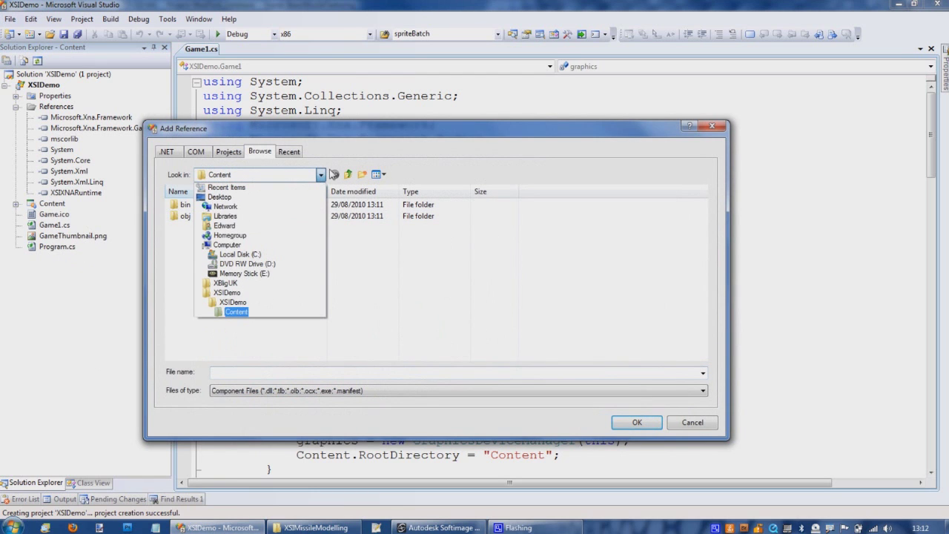
left_click(256, 254)
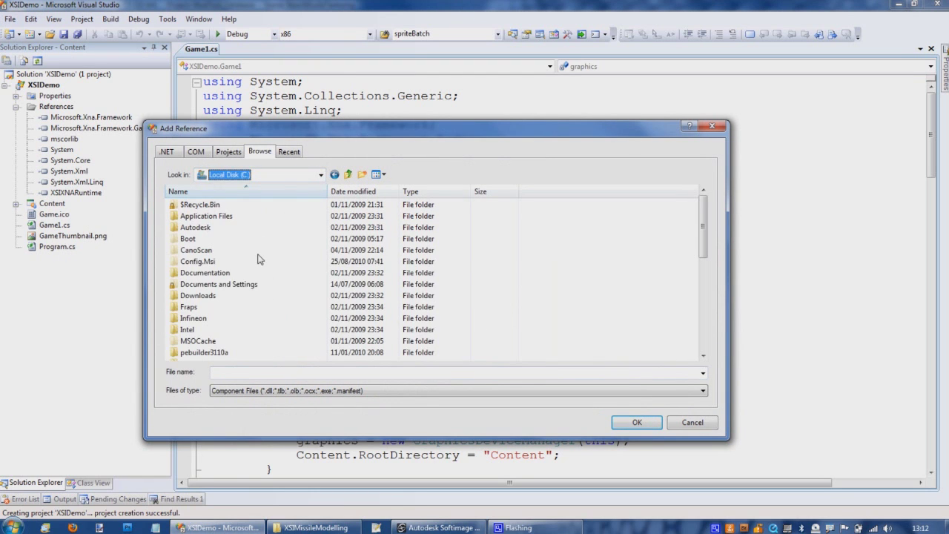
left_click(267, 309)
scroll(267, 318, "down", 3)
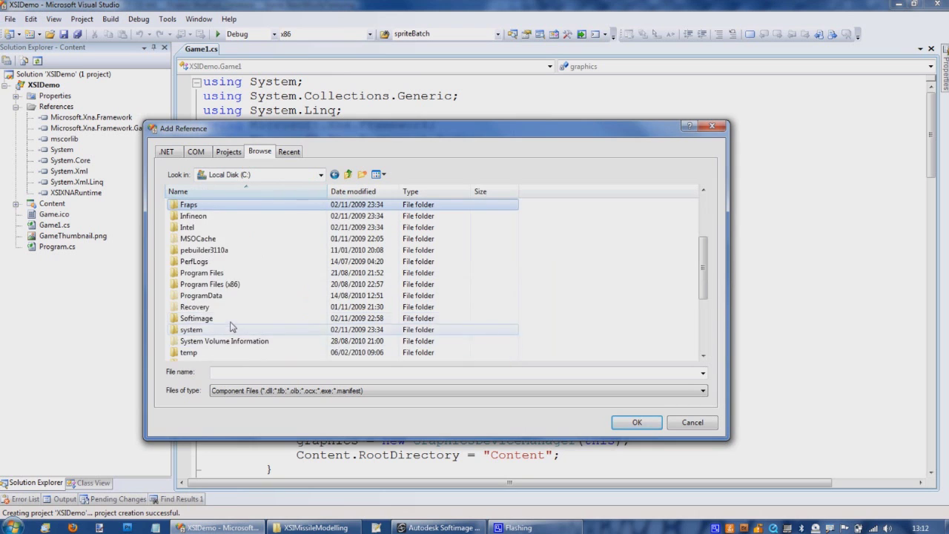
scroll(230, 327, "down", 3)
left_click(212, 272)
scroll(210, 282, "up", 2)
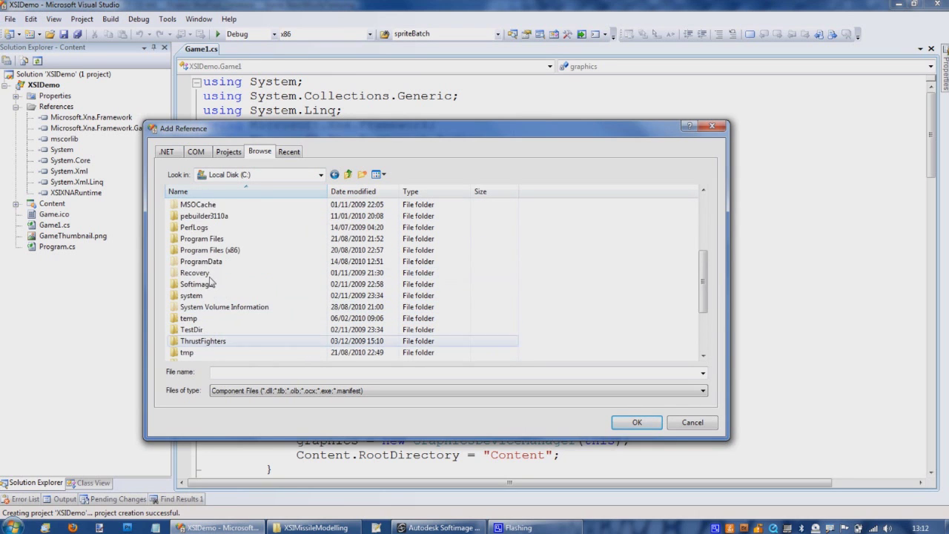
Navigate to Softimage_Mod_Tool_Pro_7.5\Addons\XNAGSE\Application\References\XNA 3.1
double_click(210, 283)
double_click(207, 206)
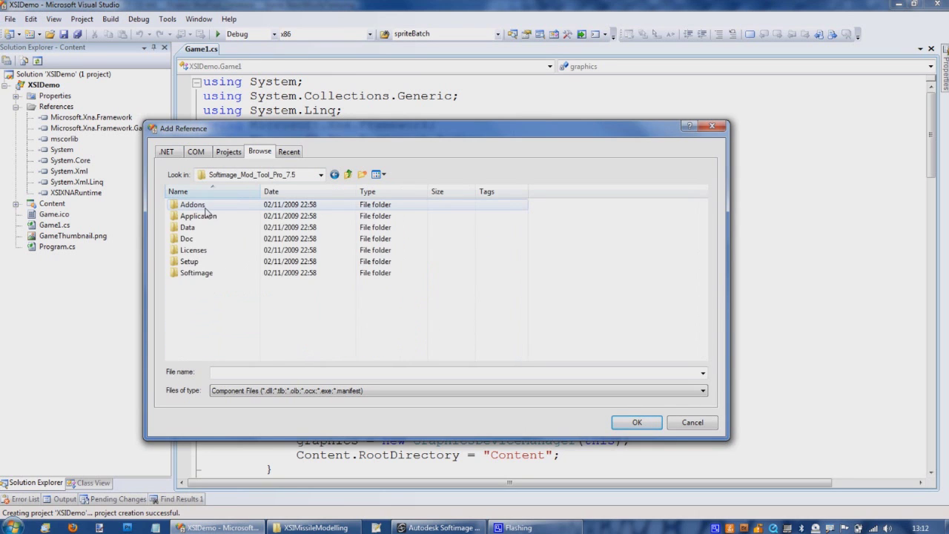
double_click(193, 204)
scroll(215, 327, "down", 2)
left_click(205, 353)
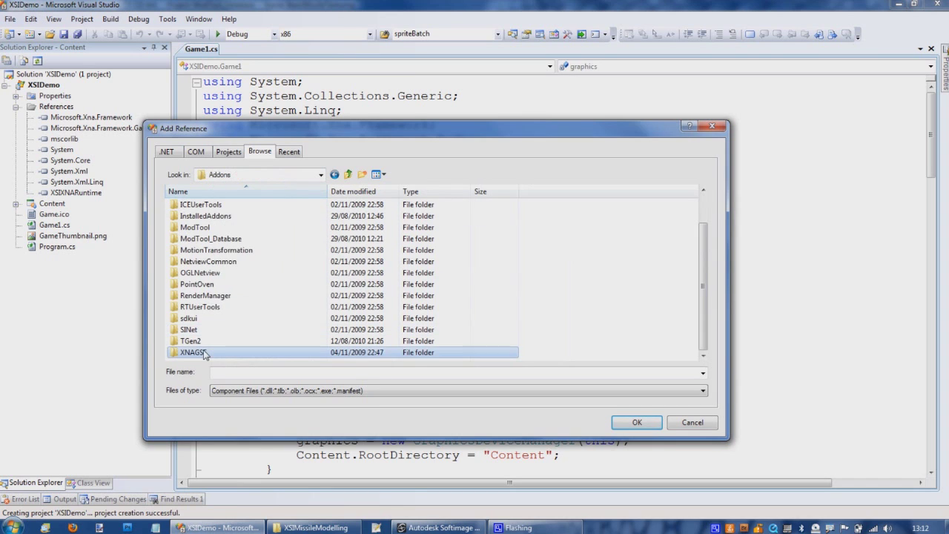
double_click(206, 353)
double_click(205, 206)
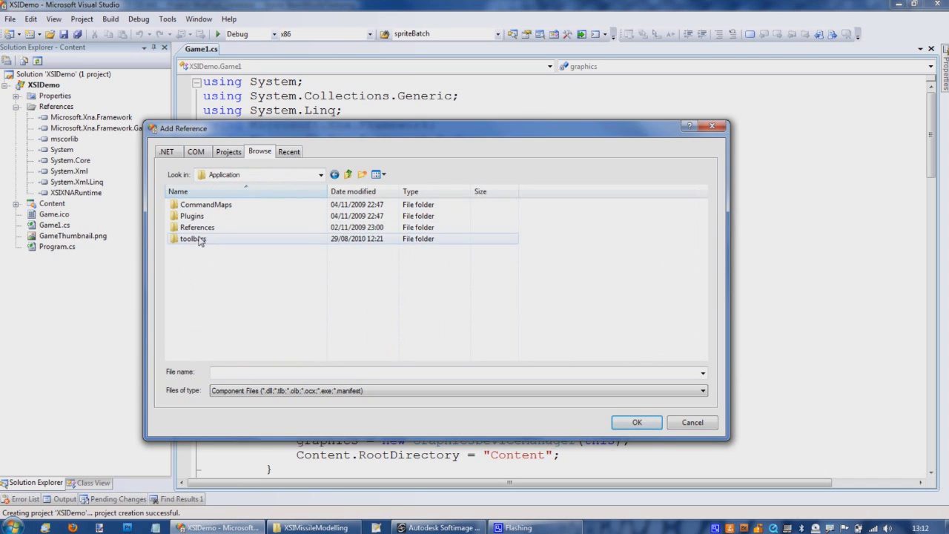
double_click(197, 227)
double_click(197, 238)
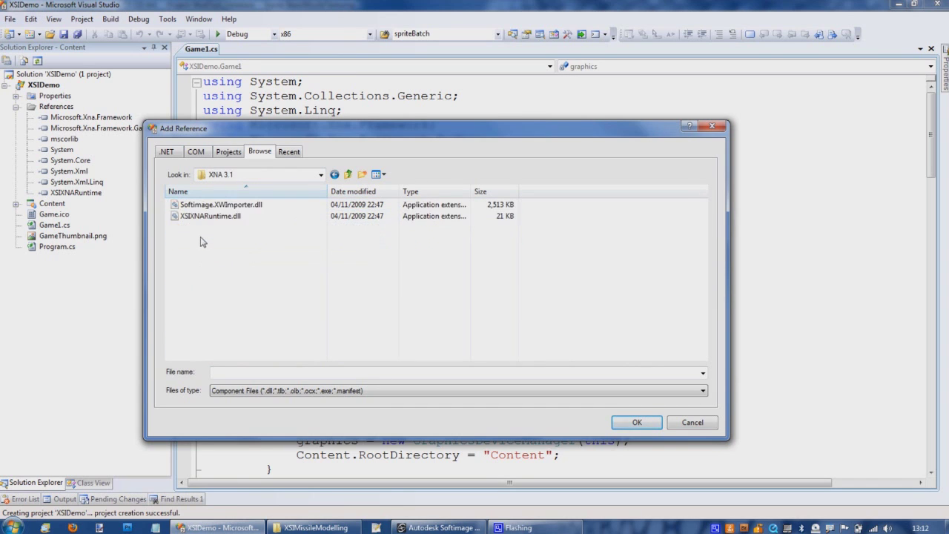
Add both Softimage.XWImporter.dll and XSIXNARuntime.dll as Content references
left_click(217, 205)
left_click(218, 216, "shift")
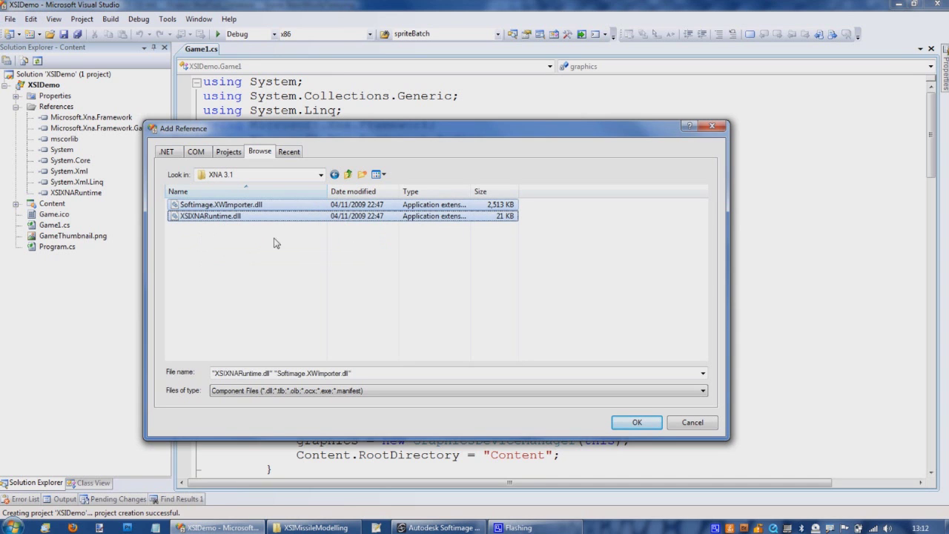
left_click(629, 426)
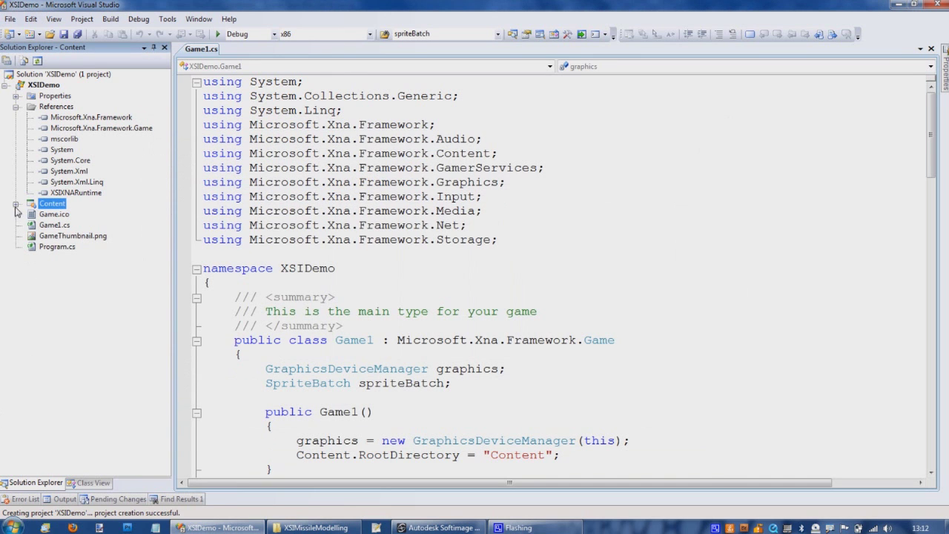
left_click(16, 204)
Review the Content and game projects' reference lists
left_click(54, 225)
left_click(27, 214)
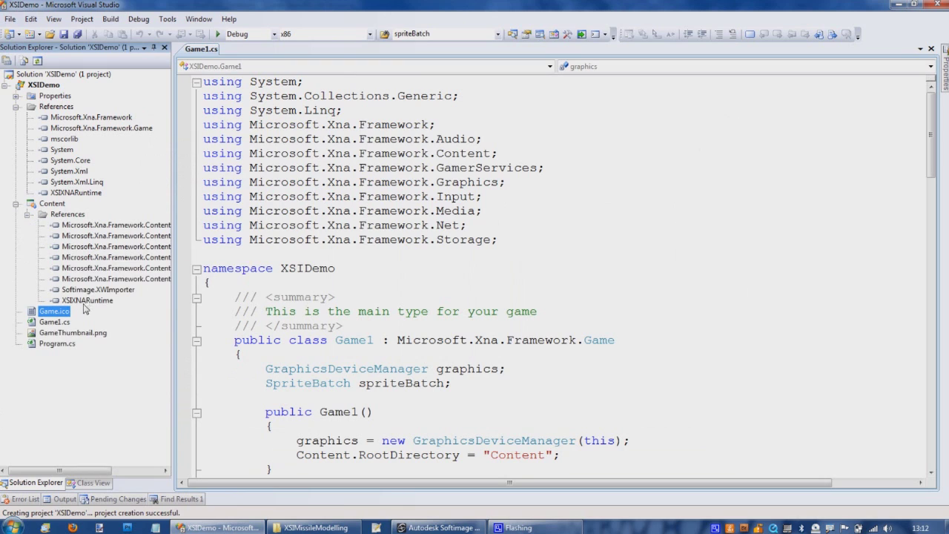
left_click(59, 106)
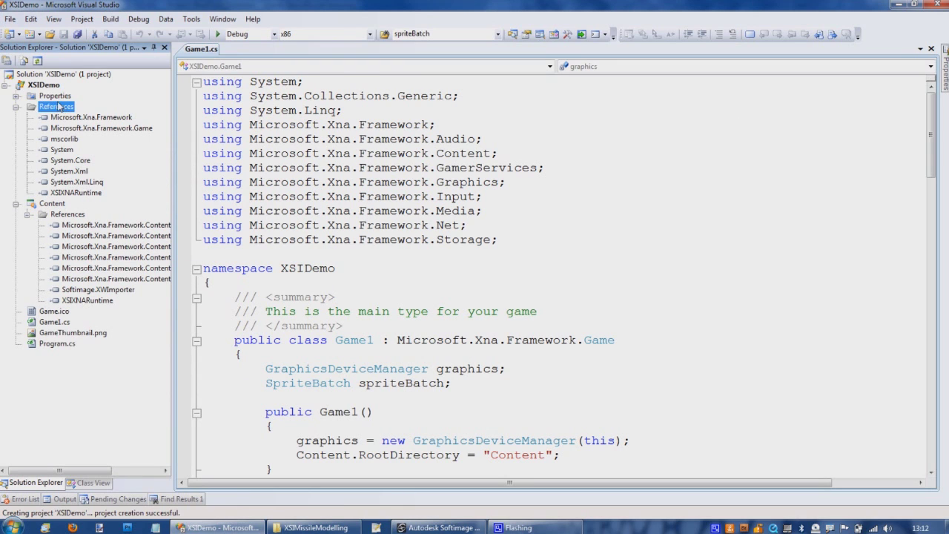
Add 'using XSIXNARuntime;' below the using directives in Game1.cs
double_click(53, 322)
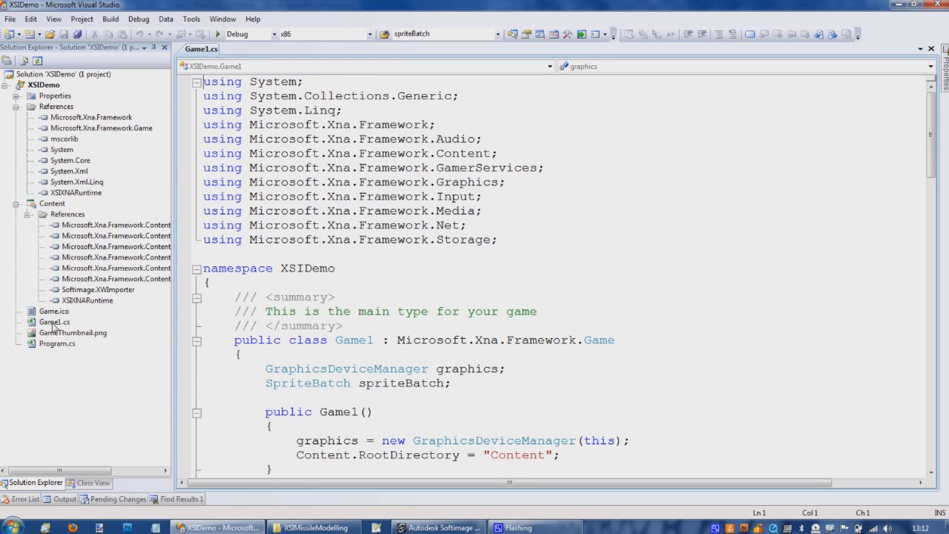
left_click(652, 238)
key("Return")
type("u")
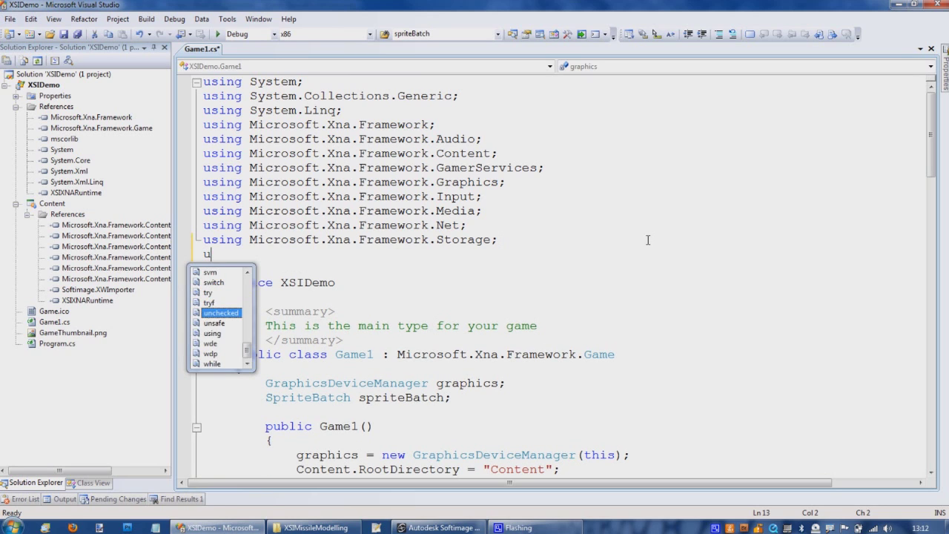
type("sing XNA")
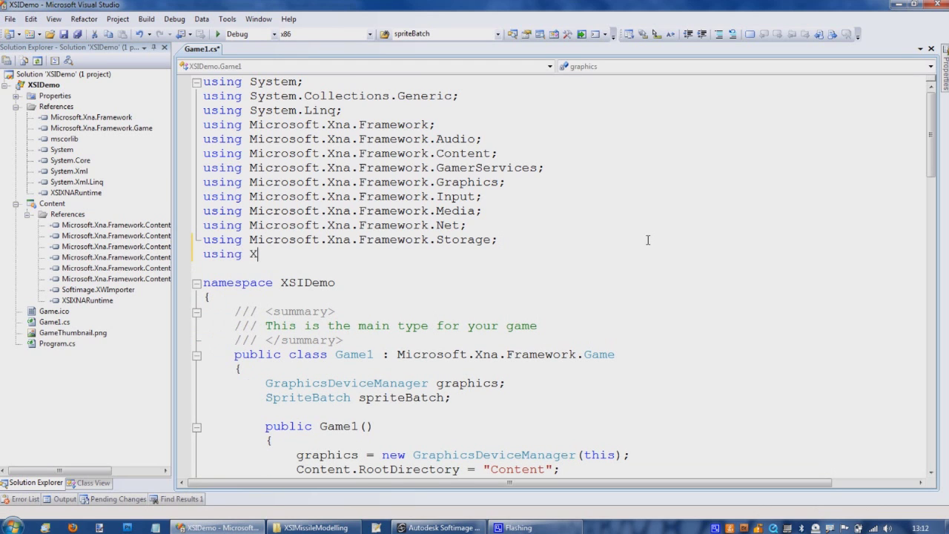
key("BackSpace")
key("BackSpace")
type("SIXNA")
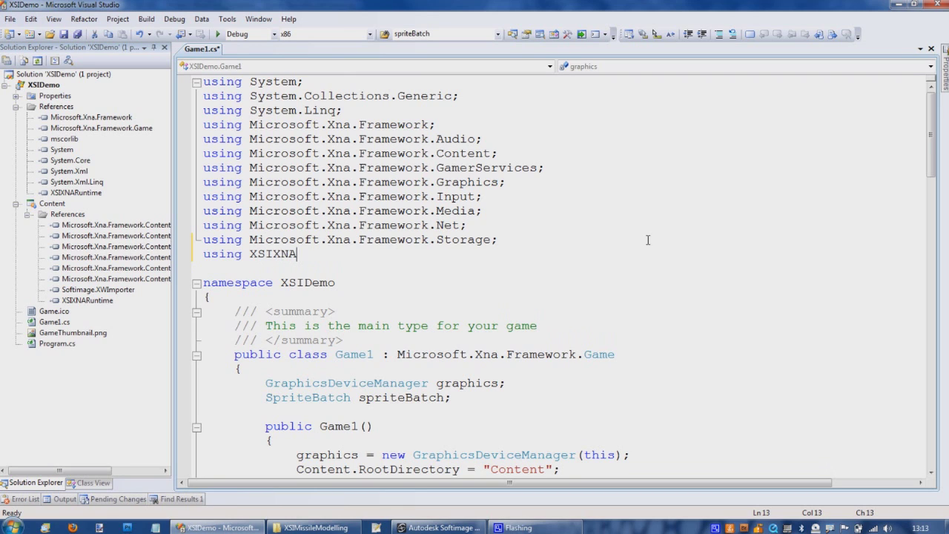
type("Runtime;")
left_click(629, 294)
scroll(561, 289, "down", 2)
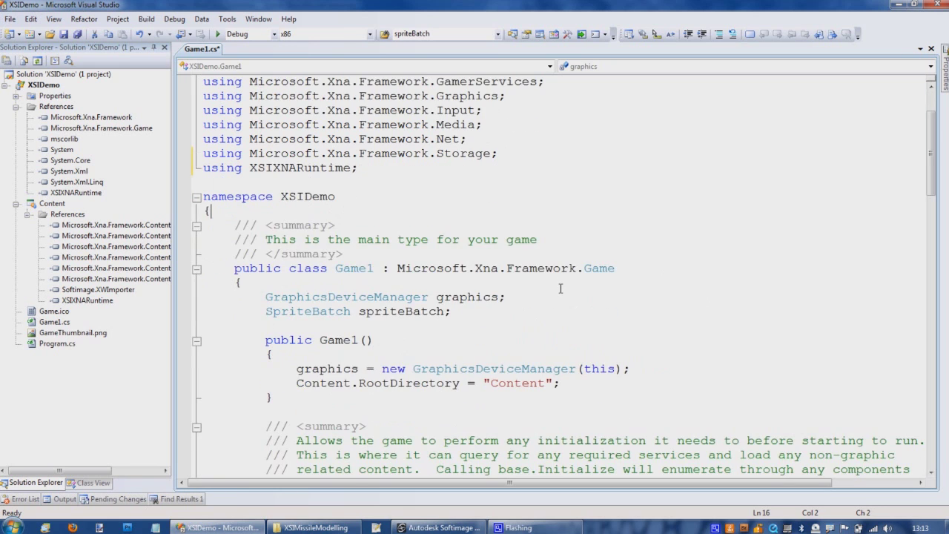
scroll(560, 288, "down", 1)
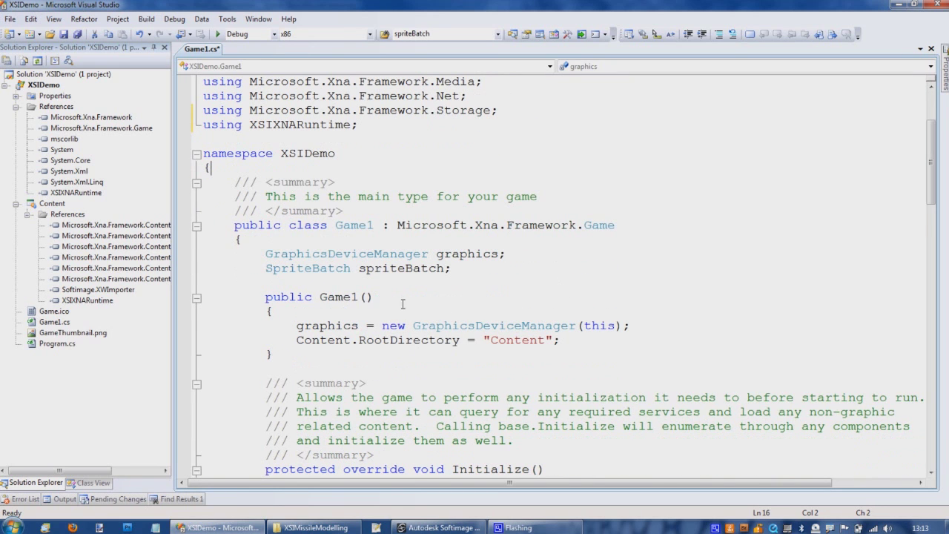
left_click(28, 214)
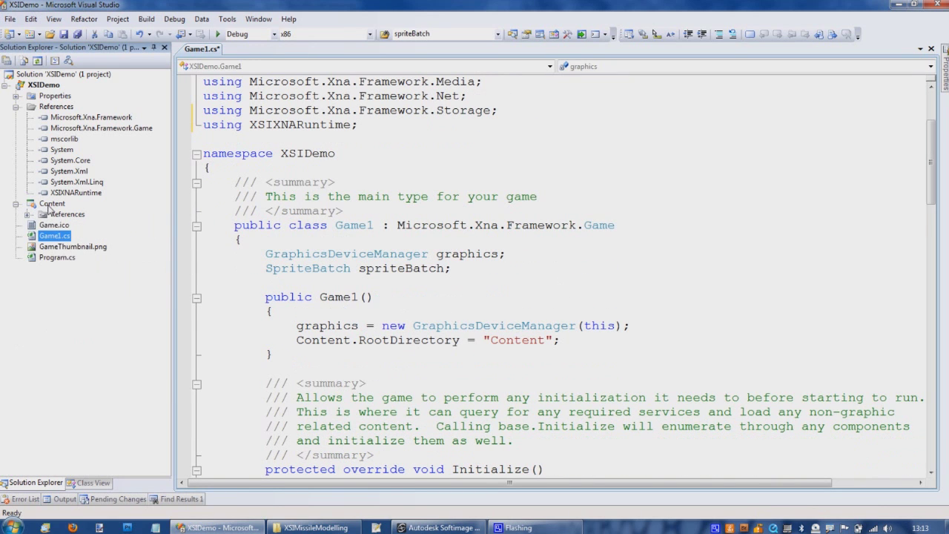
right_click(50, 209)
Add a new folder named Models to the Content project
mouse_move(118, 214)
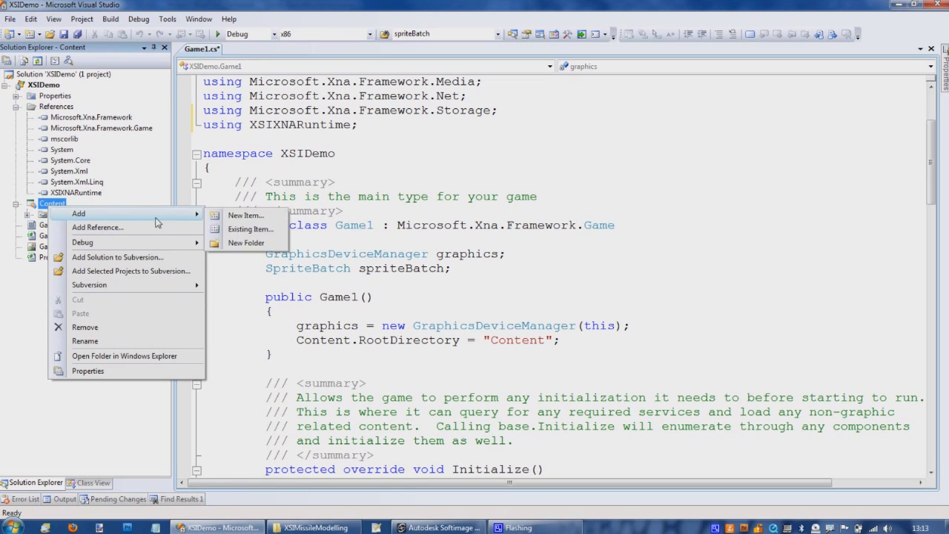
left_click(248, 245)
type("Models")
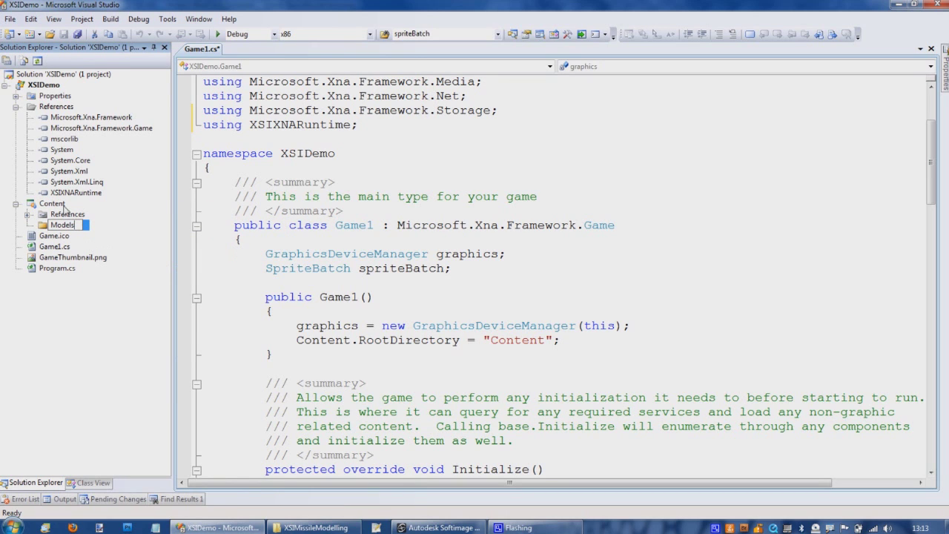
key("Return")
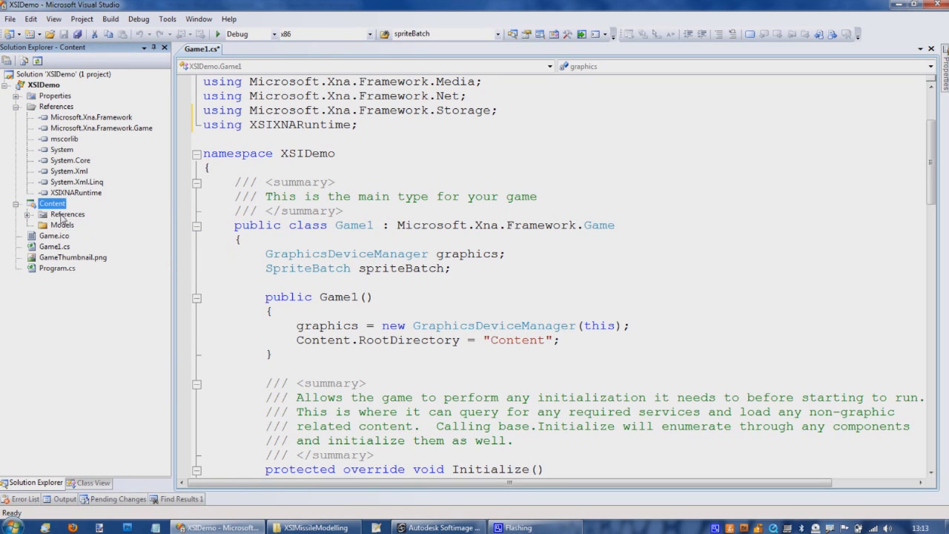
left_click(61, 227)
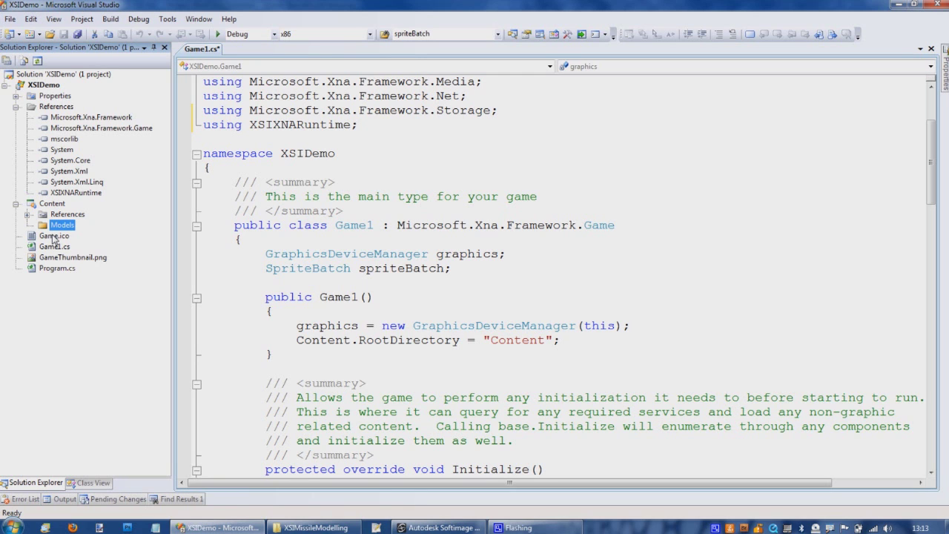
Return to Mod Tool, orbit around the missile, and select its cylinder mesh
left_click(419, 529)
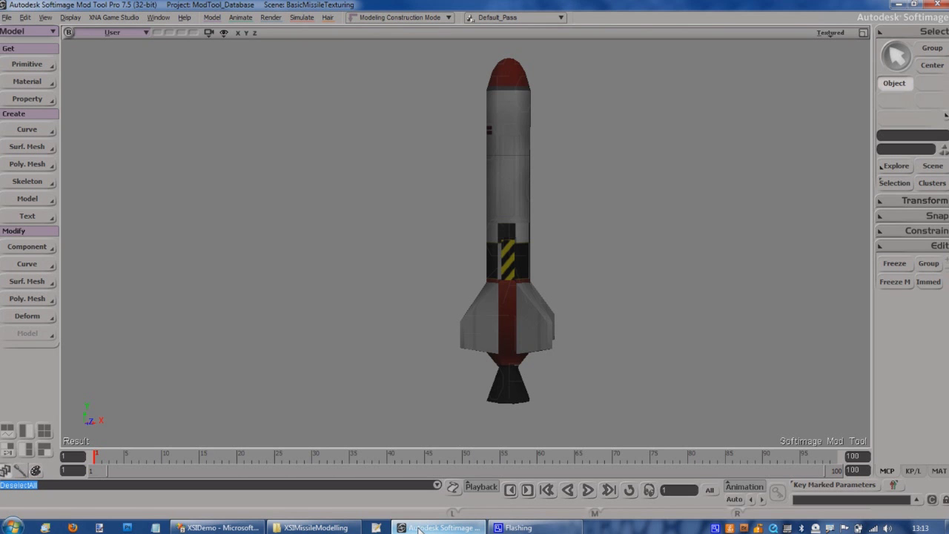
key("s")
right_click_drag(618, 220, 311, 214)
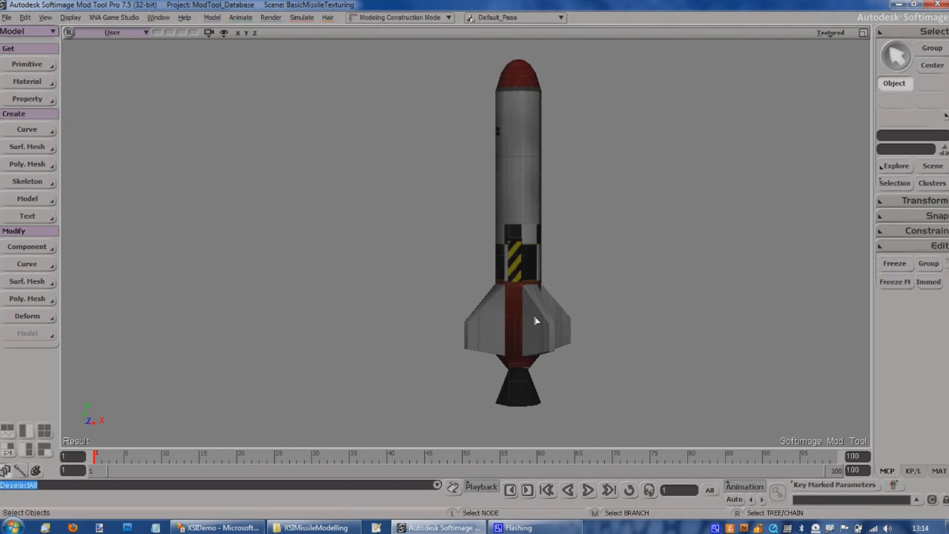
key("space")
left_click(532, 320)
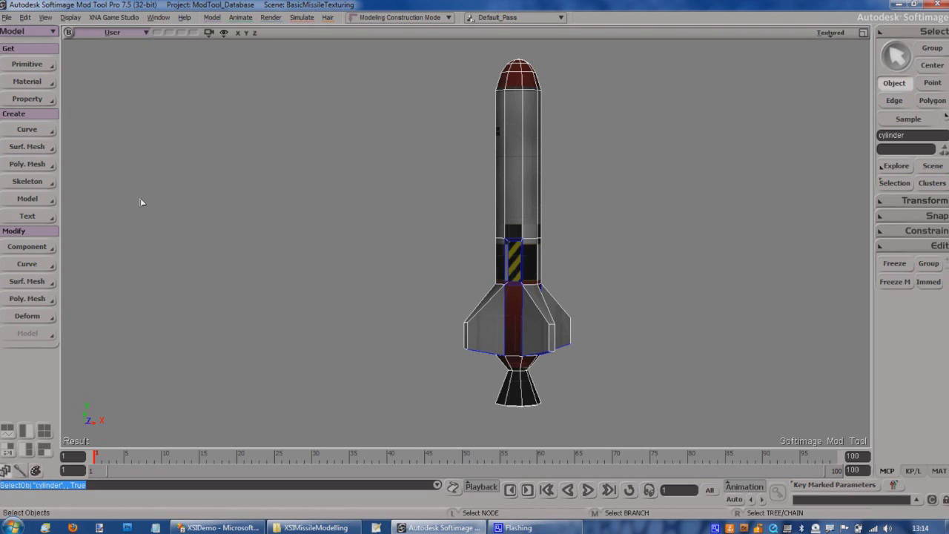
Add a RenderMap property to the cylinder with X resolution 512 and supersampling 5
left_click(43, 100)
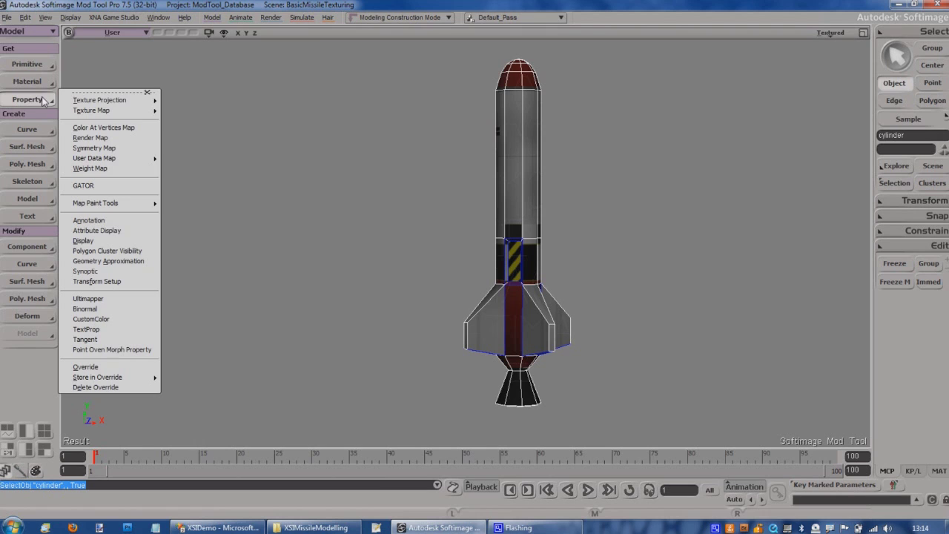
left_click(113, 144)
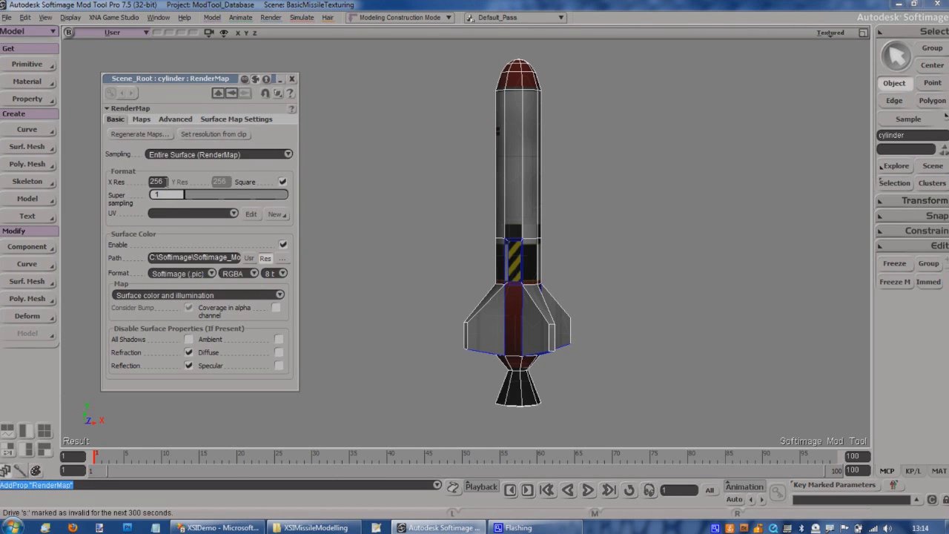
left_click_drag(168, 181, 130, 181)
type("512")
left_click_drag(188, 194, 222, 197)
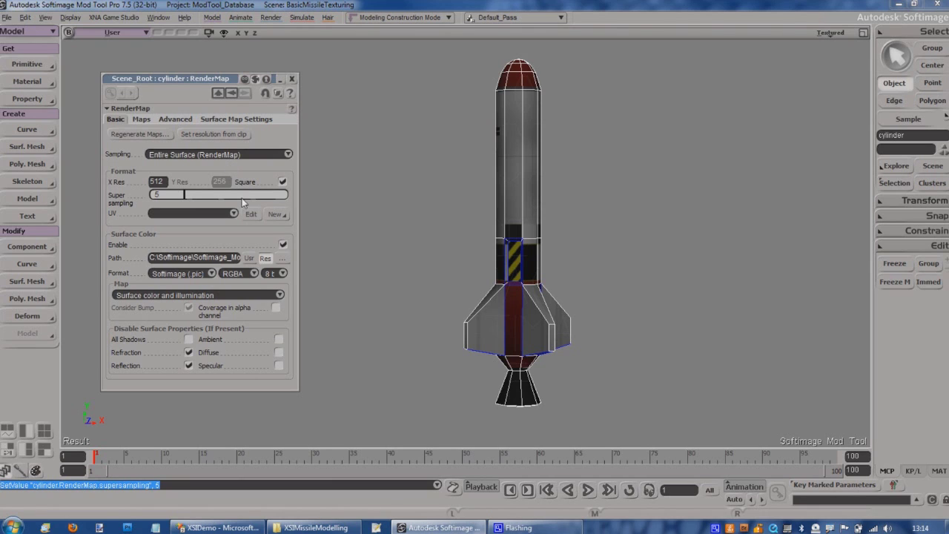
Create a Unique UVs (polymesh) projection and set the render map format to PNG
left_click(271, 214)
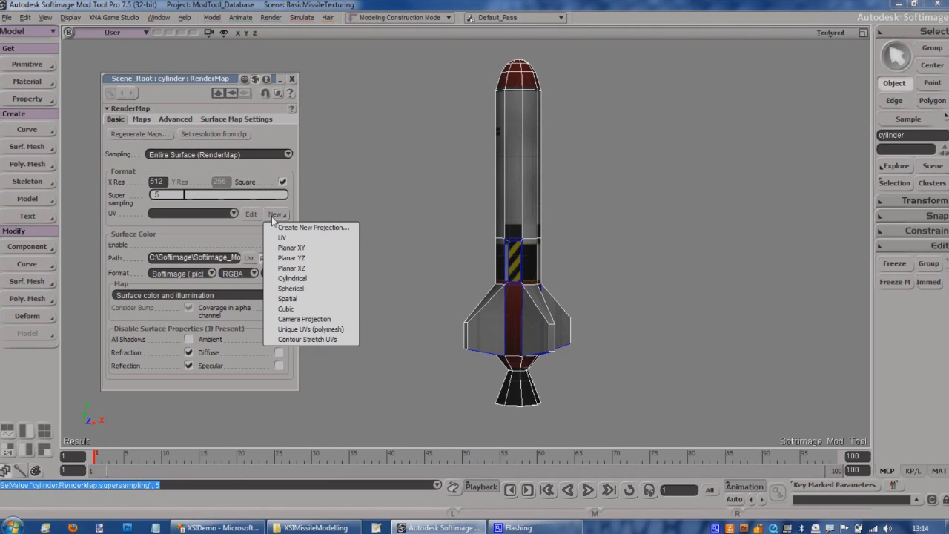
left_click(334, 333)
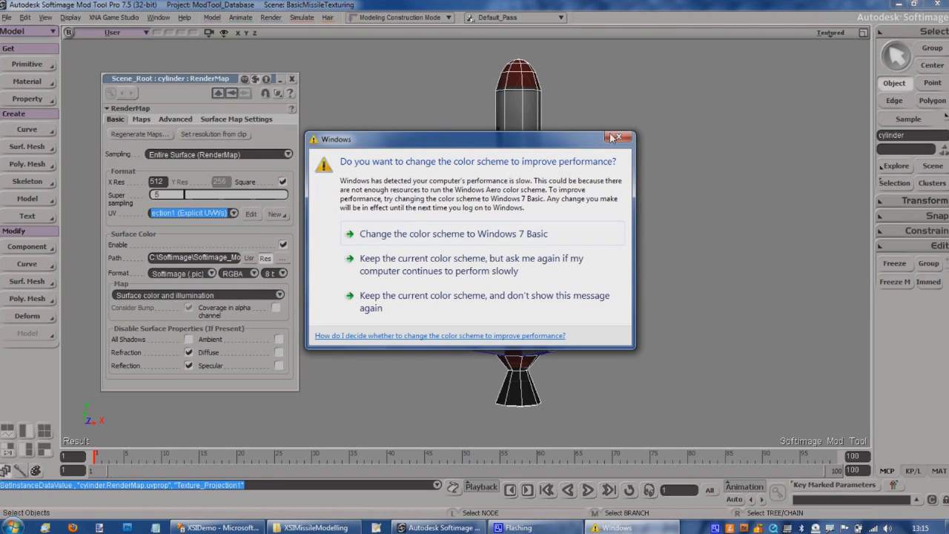
left_click(618, 136)
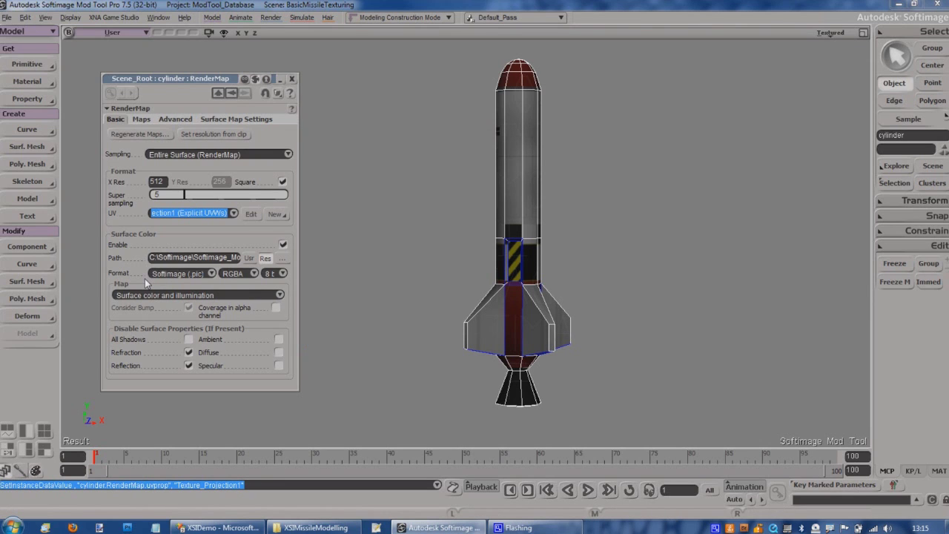
left_click(211, 276)
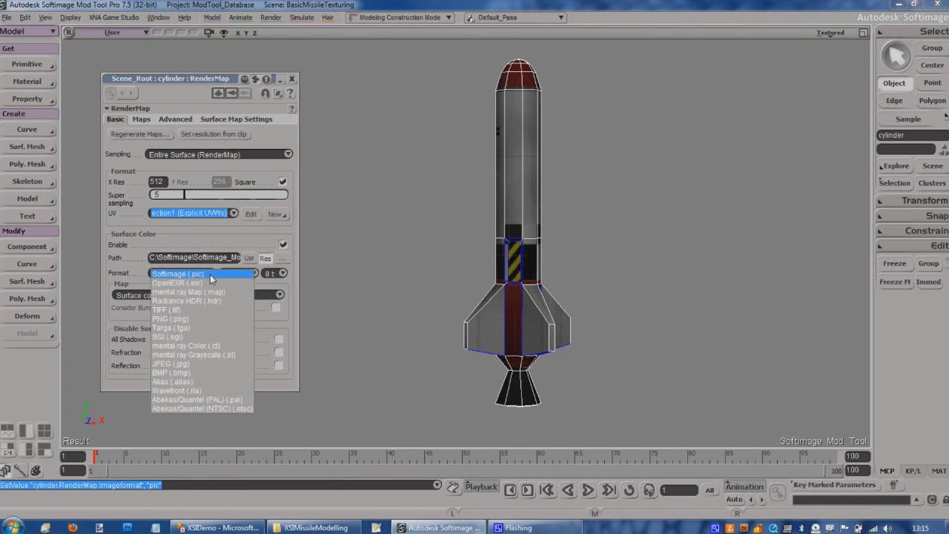
left_click(191, 319)
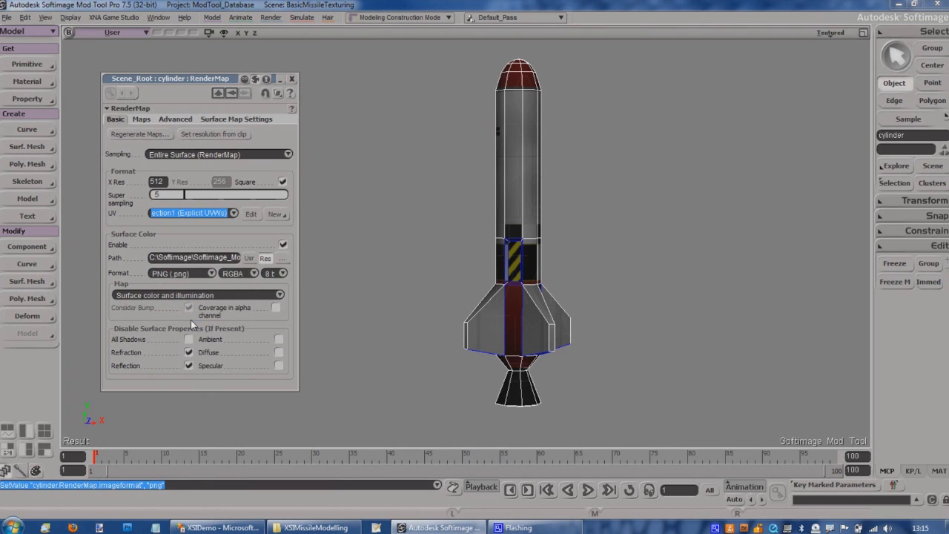
left_click(282, 259)
Browse to the Desktop XSIDemo\XSIDemo\Content\Models folder for the render map output
left_click(275, 127)
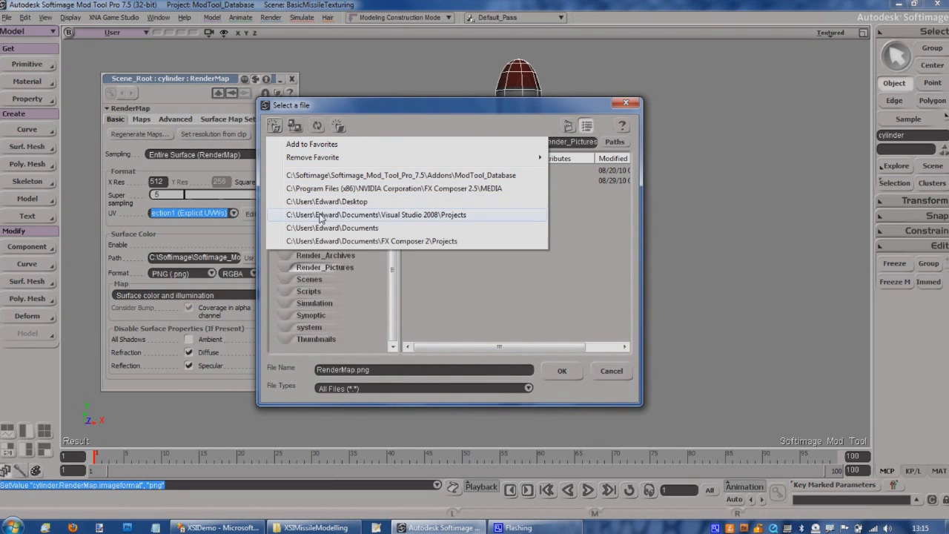
left_click(320, 215)
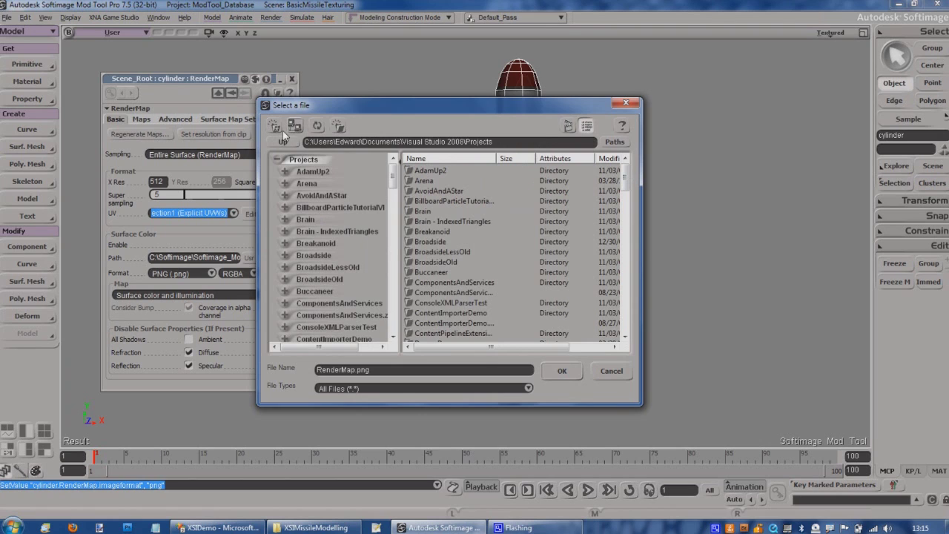
left_click(283, 130)
left_click(326, 206)
left_click(302, 184)
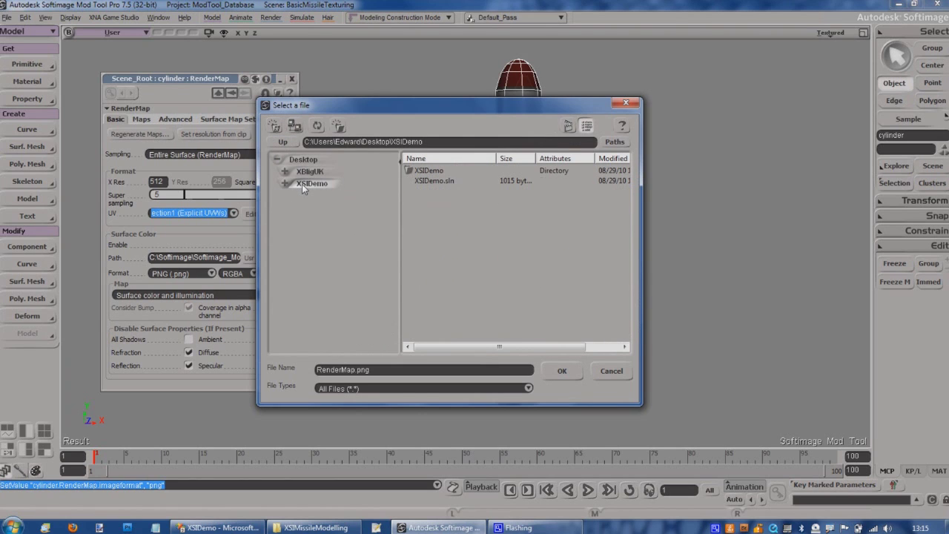
double_click(433, 171)
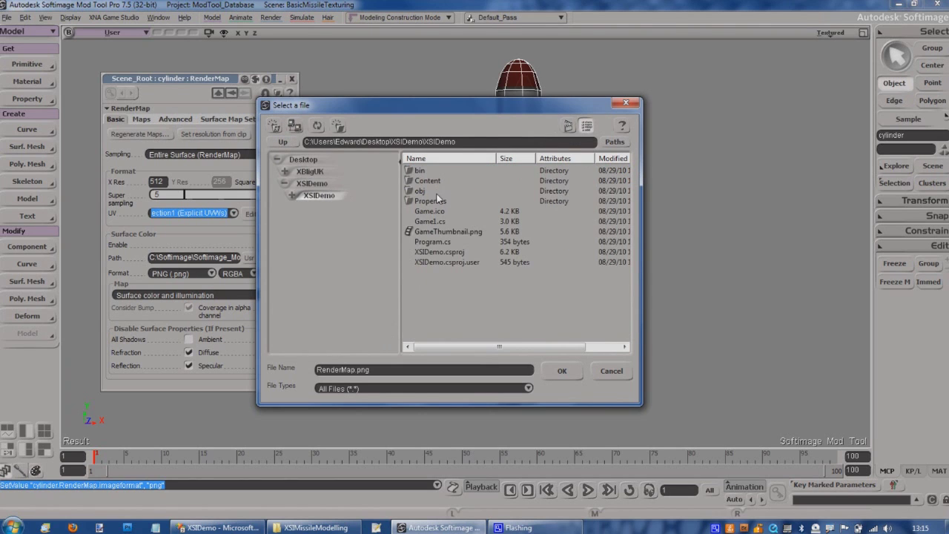
double_click(423, 180)
double_click(424, 180)
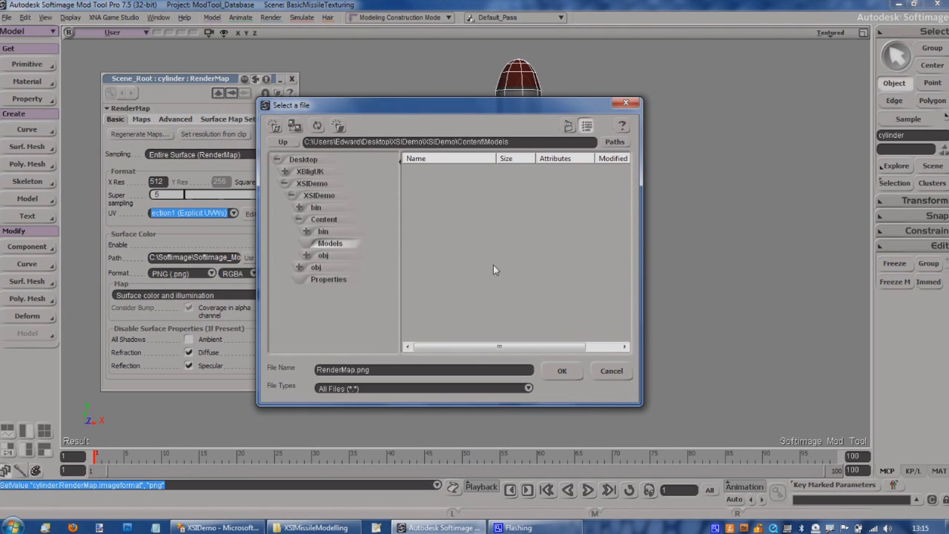
Confirm RenderMap.png as the output file and regenerate the map
left_click(561, 372)
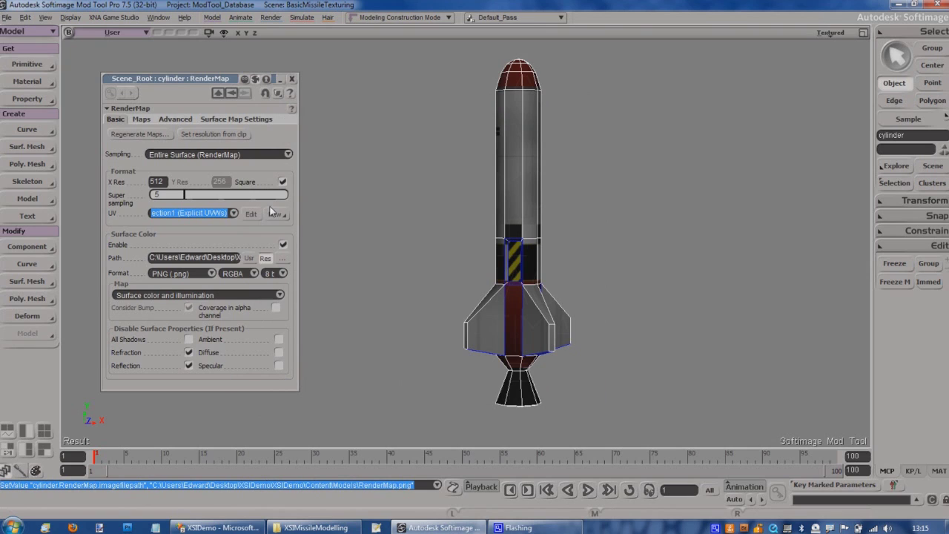
left_click(119, 138)
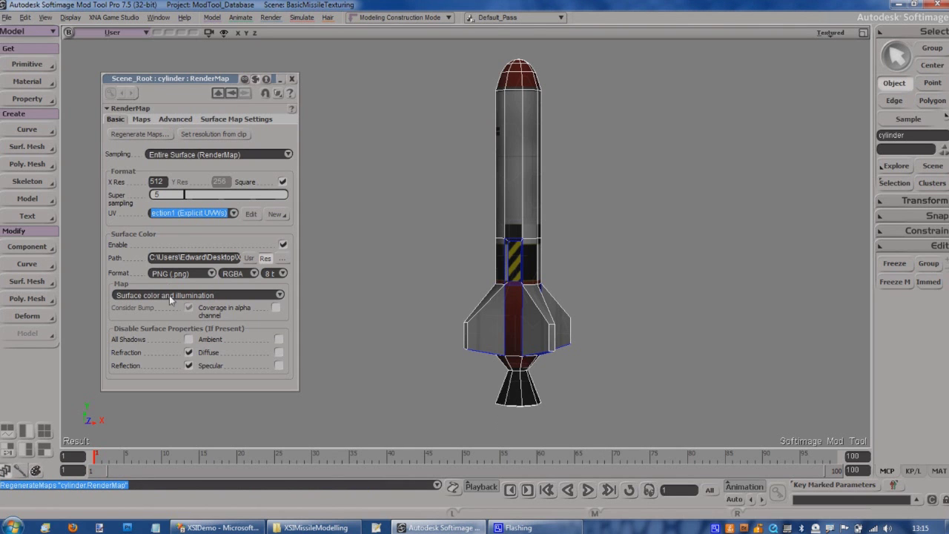
left_click(942, 519)
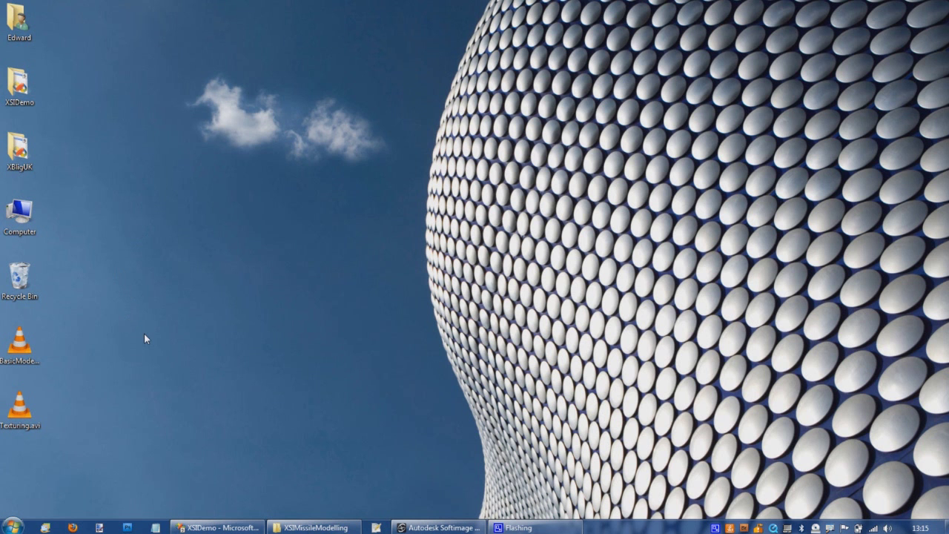
Preview RenderMap.png from XSIDemo\XSIDemo\Content\Models, then return to Mod Tool
double_click(26, 108)
double_click(458, 80)
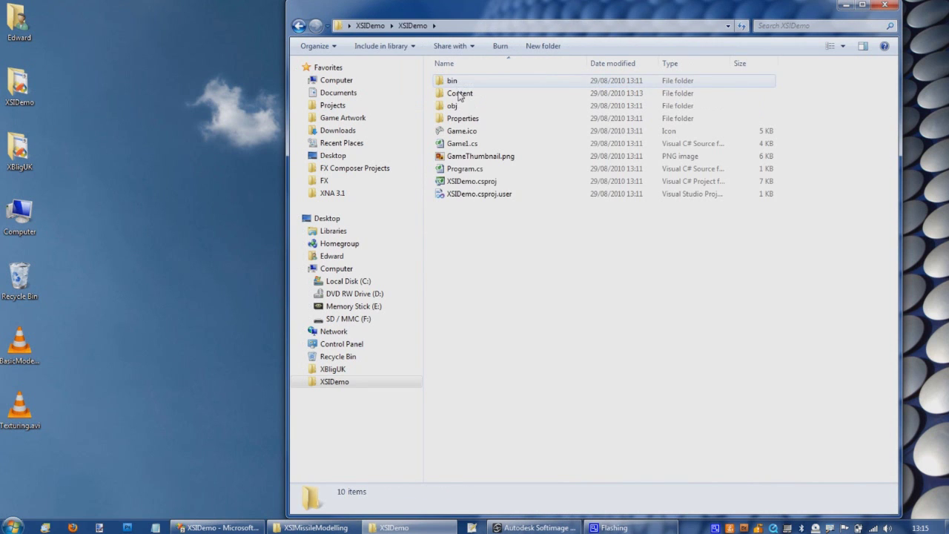
left_click(460, 94)
double_click(460, 94)
double_click(459, 92)
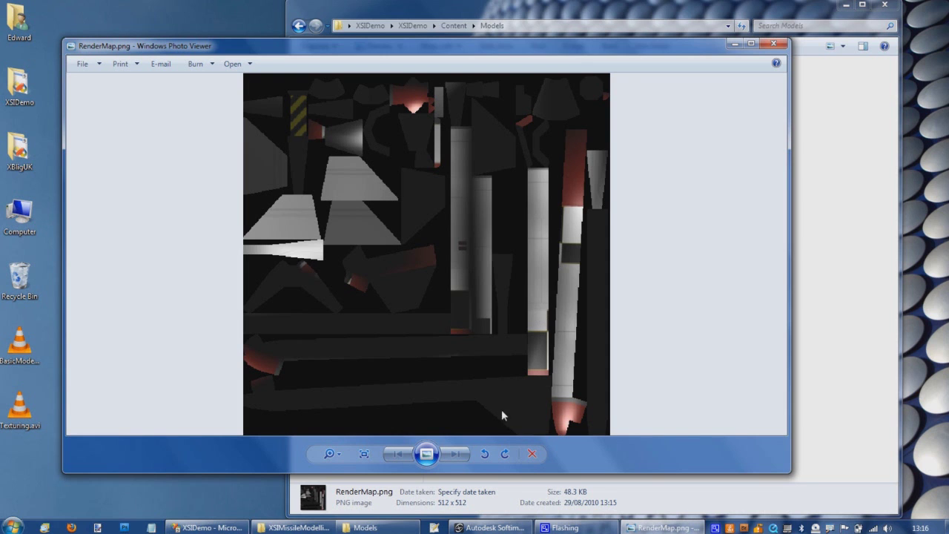
left_click(490, 527)
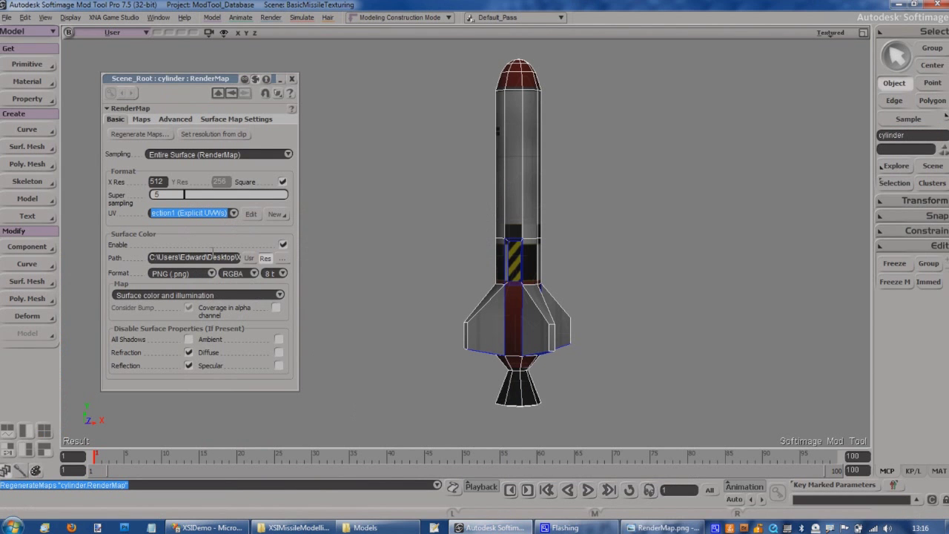
Switch the map to Surface color only (albedo), close the old preview and regenerate
left_click(280, 295)
left_click(238, 304)
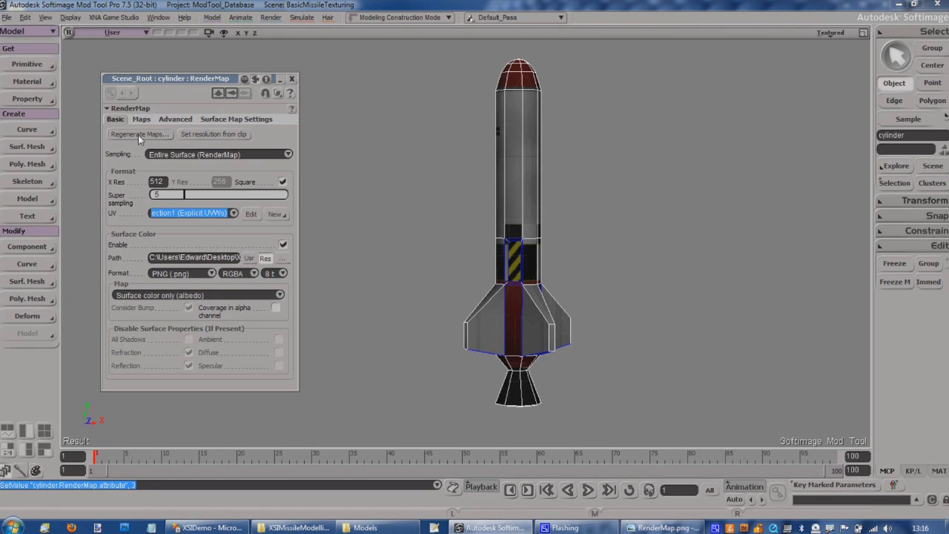
left_click(662, 528)
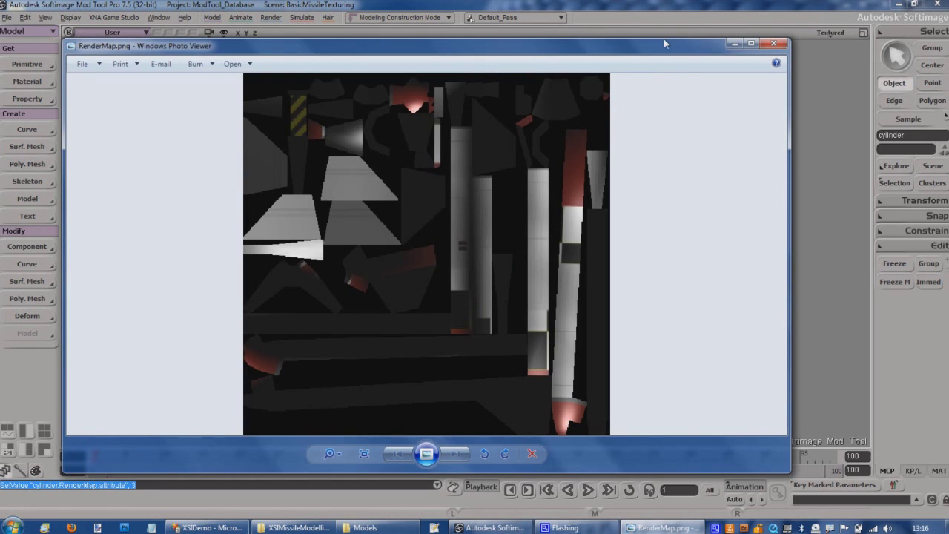
left_click(779, 38)
left_click(144, 134)
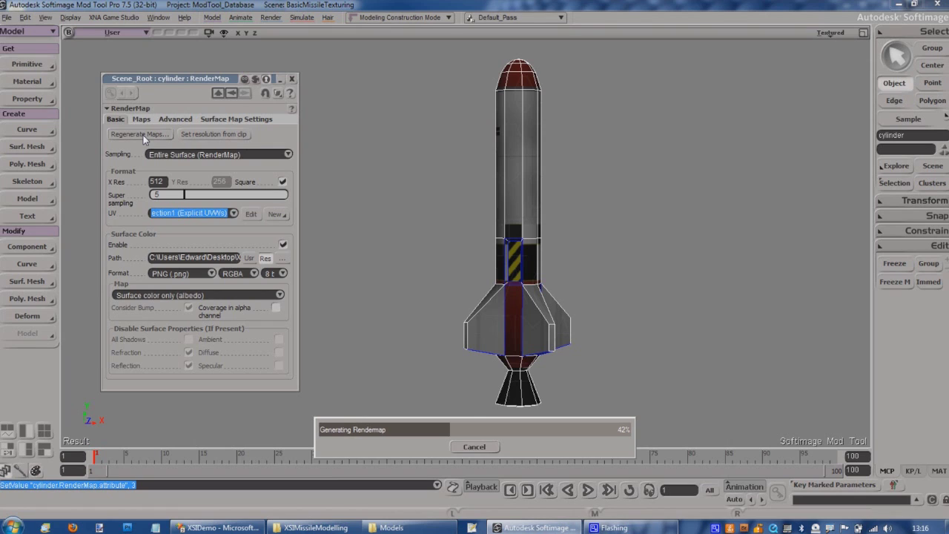
left_click(281, 295)
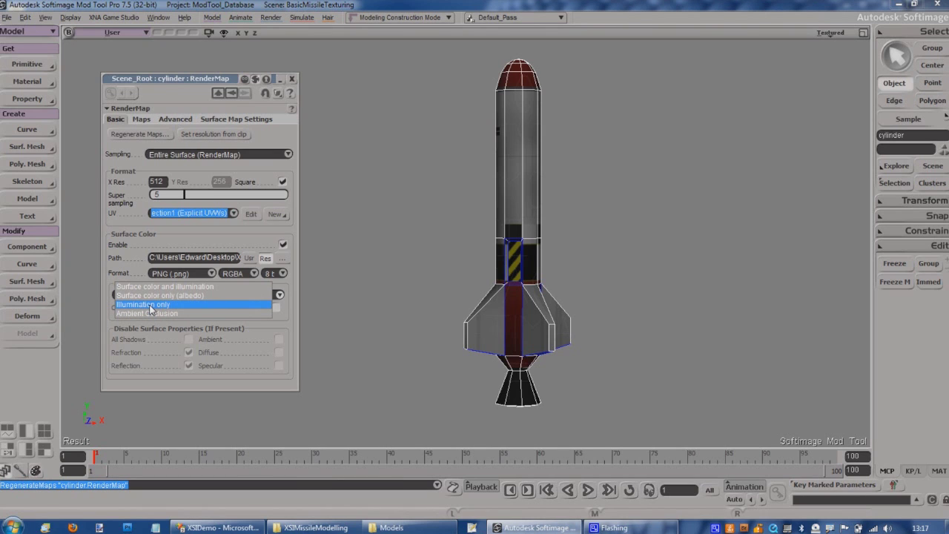
left_click(297, 379)
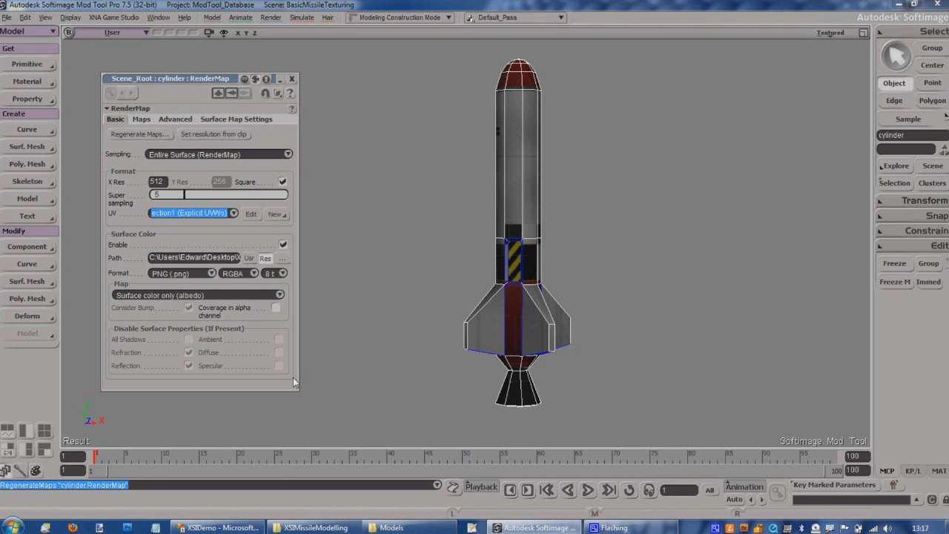
Preview the regenerated RenderMap.png in XSIDemo\XSIDemo\Content\Models, then return to Visual Studio
left_click(947, 525)
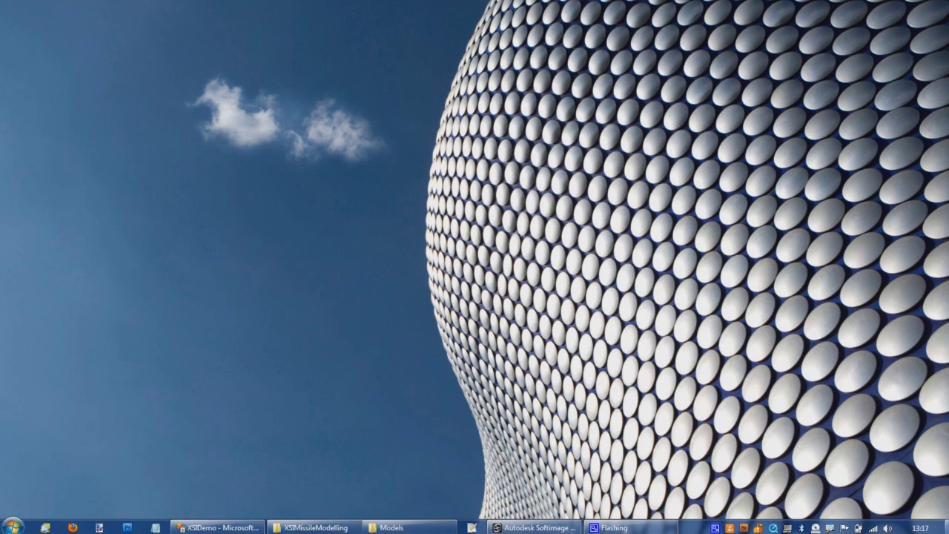
double_click(18, 102)
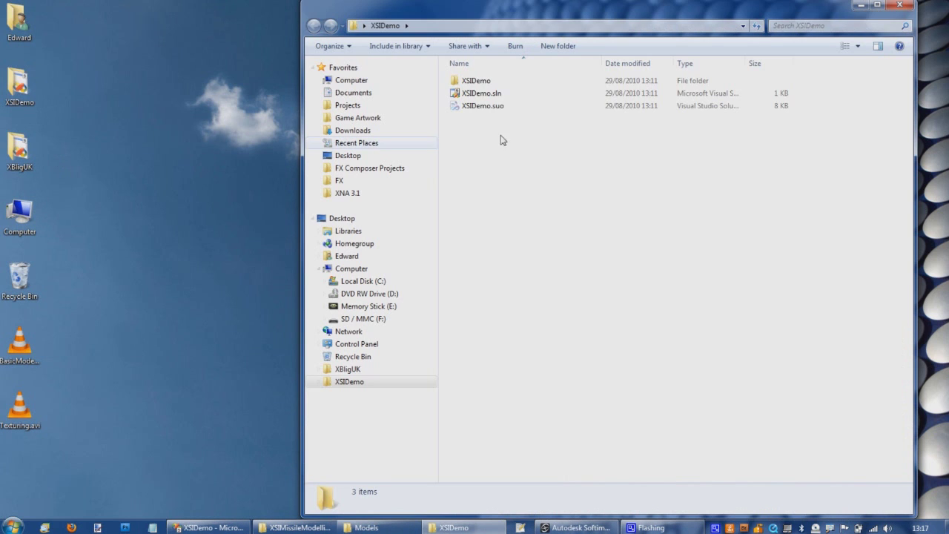
double_click(494, 81)
double_click(472, 94)
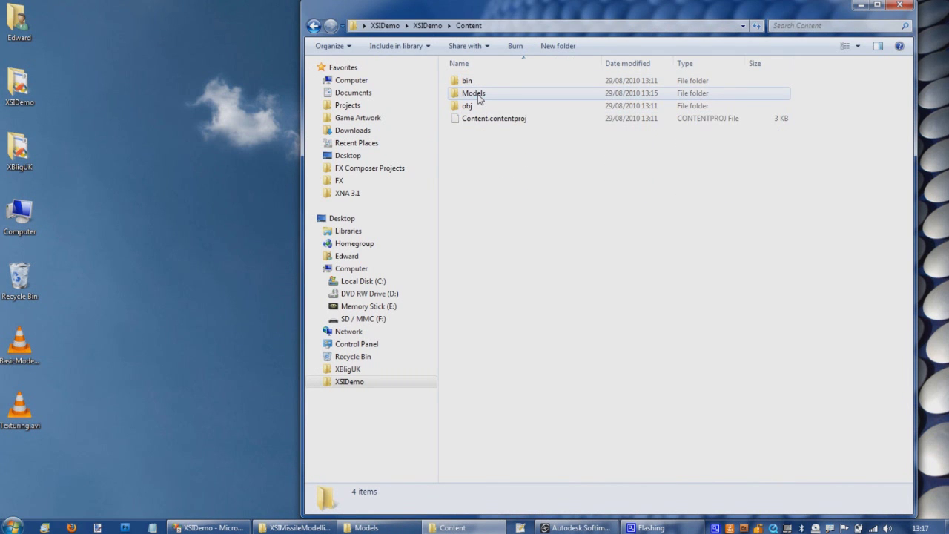
double_click(478, 95)
double_click(479, 93)
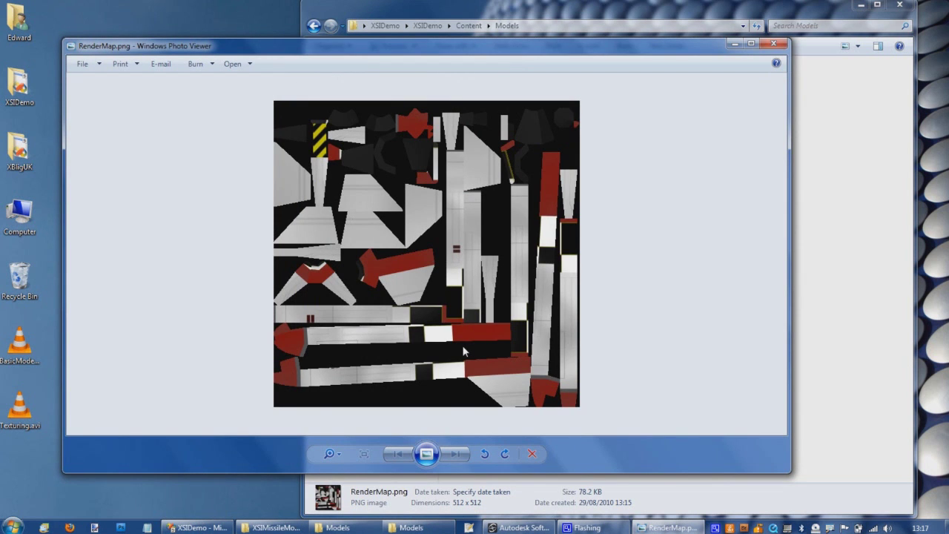
left_click(774, 43)
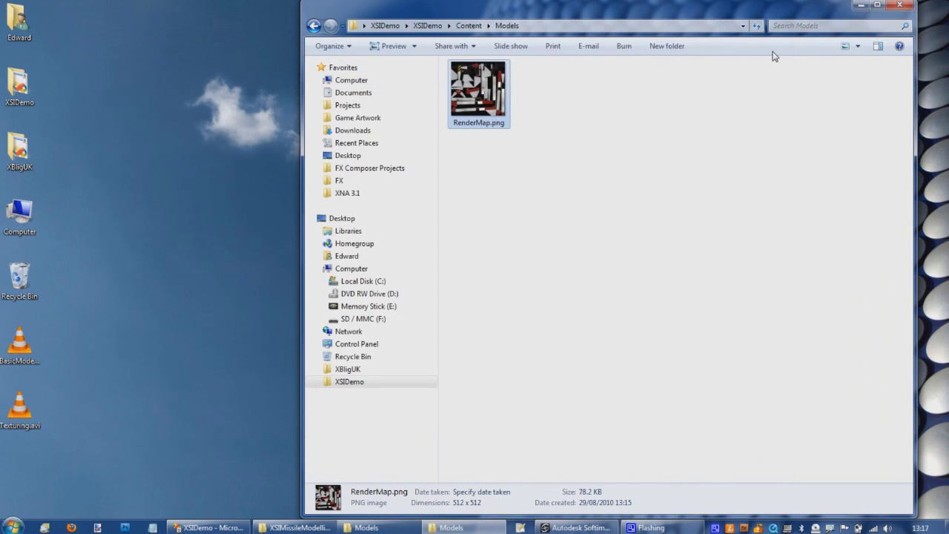
left_click(472, 239)
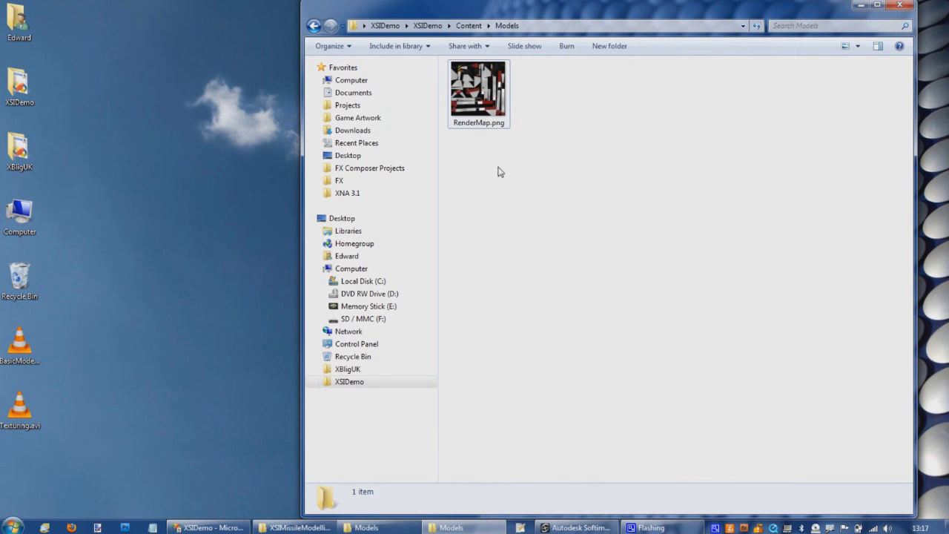
left_click(210, 527)
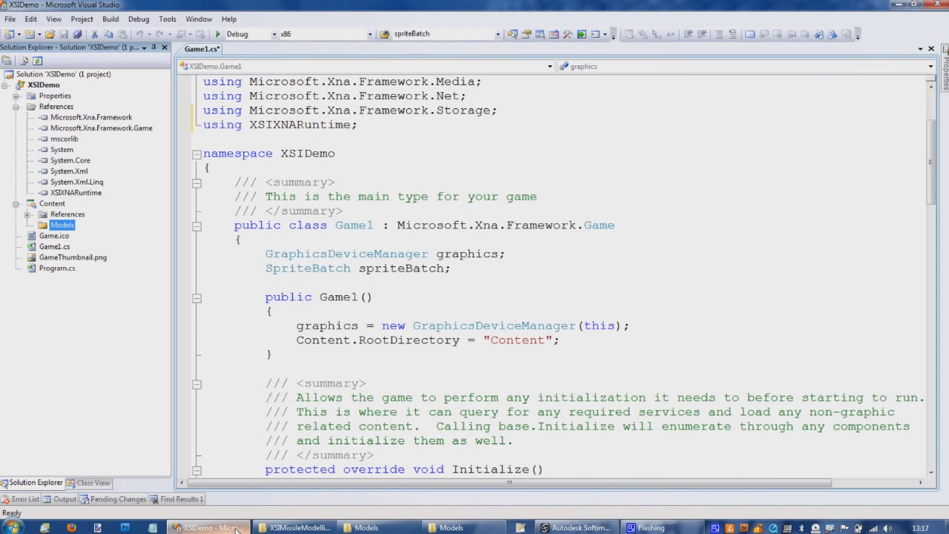
Back in Mod Tool, close the RenderMap editor and create a new Phong material in the Material Manager
left_click(572, 529)
left_click(292, 79)
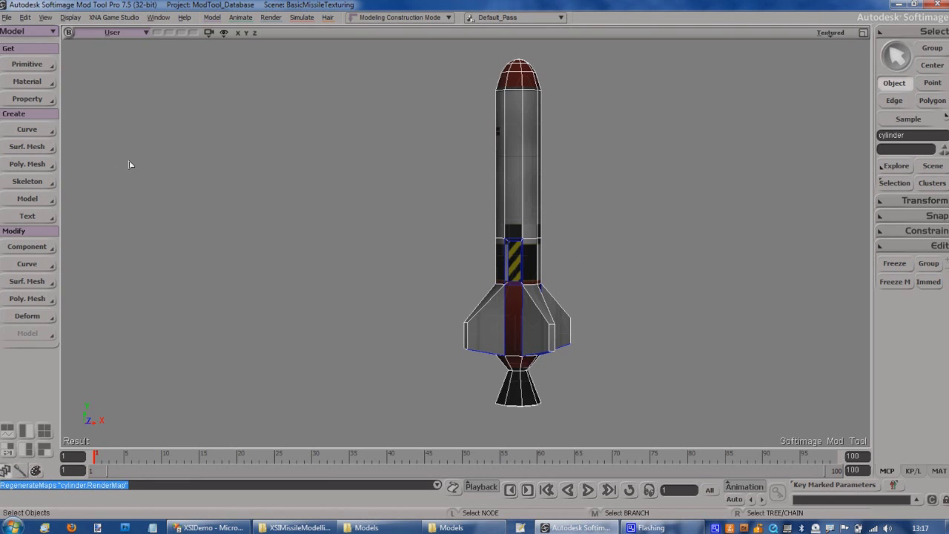
key("ctrl")
key("ctrl+7")
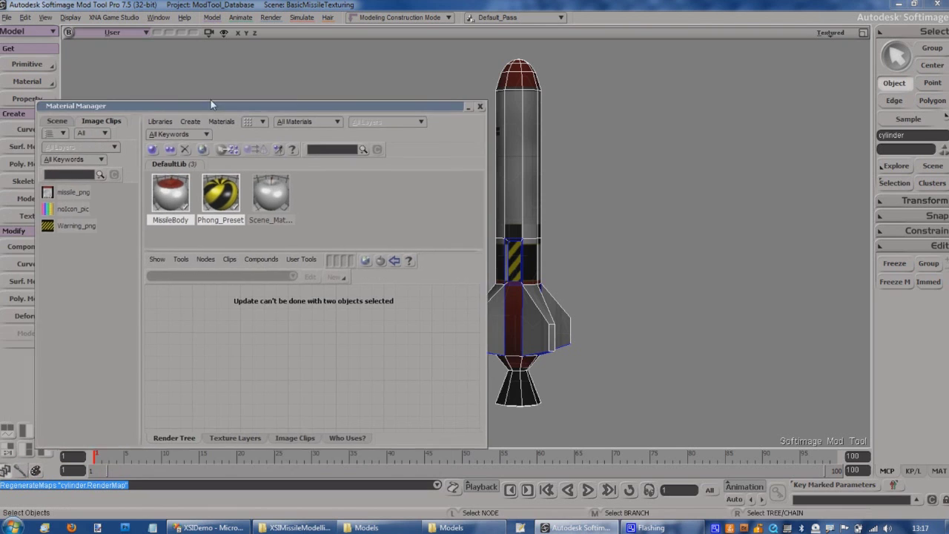
left_click_drag(156, 124, 243, 77)
left_click(242, 94)
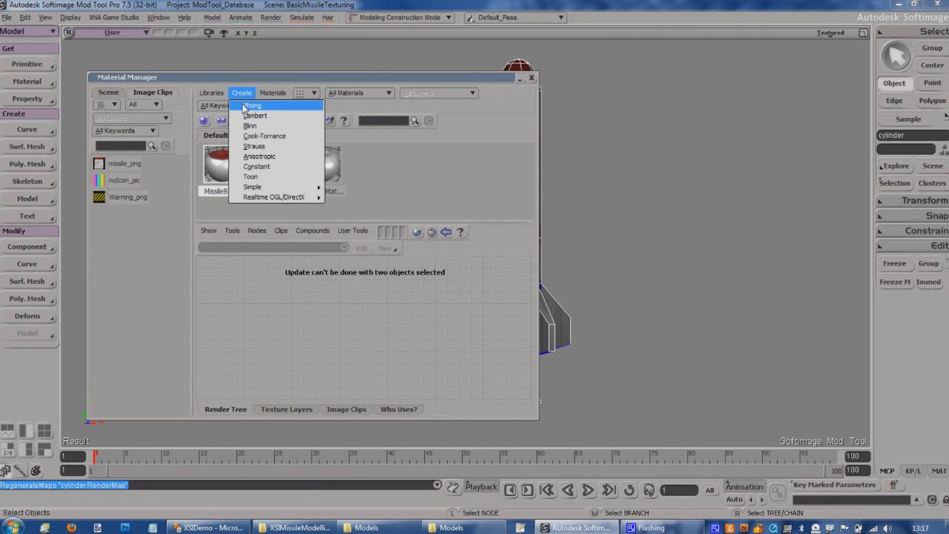
left_click(252, 106)
Connect an Image shader to the new Phong material's diffuse colour
double_click(324, 176)
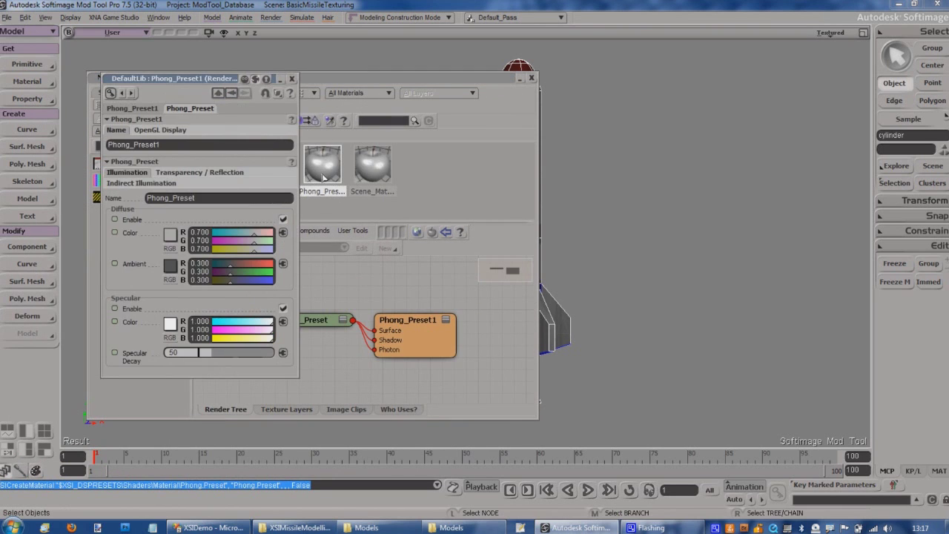
left_click(283, 232)
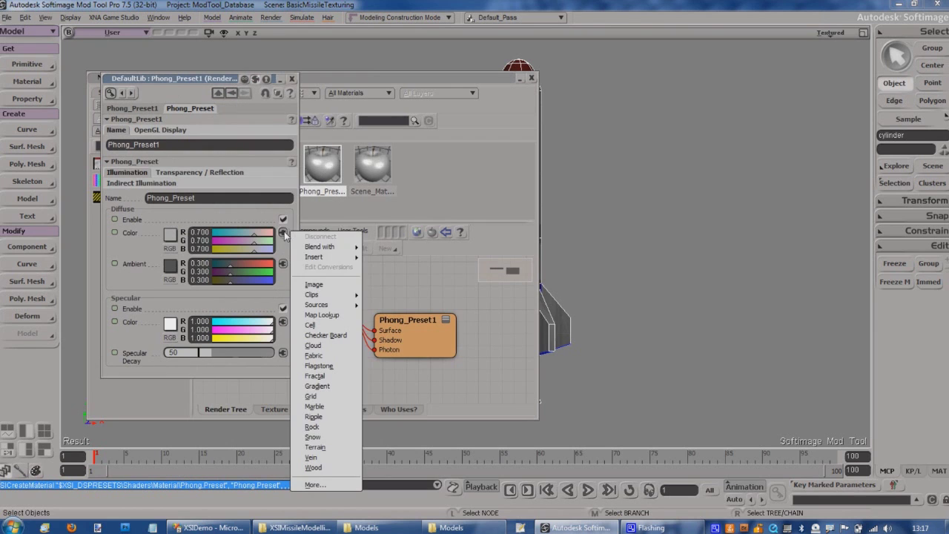
left_click(334, 285)
Load RenderMap.png from XSIDemo\XSIDemo\Content\Models as the Image node's clip
left_click(277, 158)
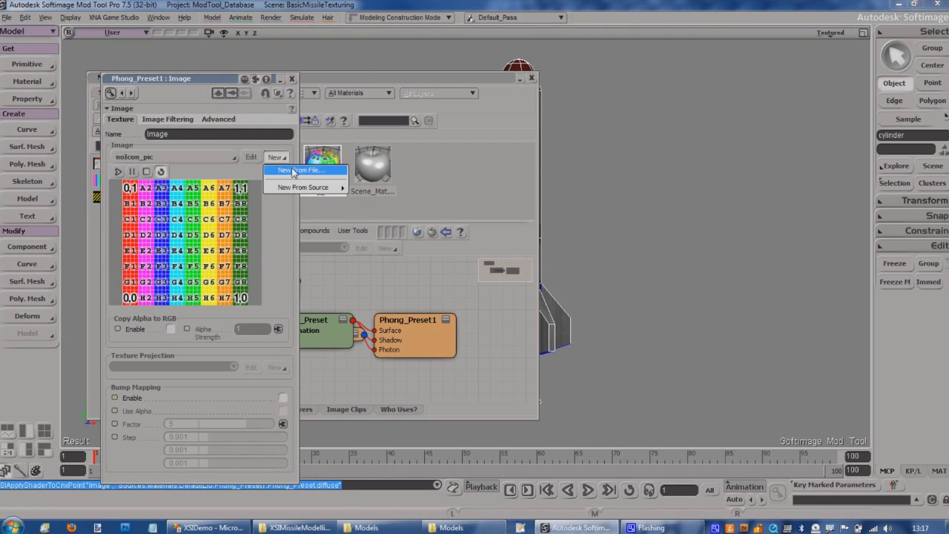
left_click(311, 170)
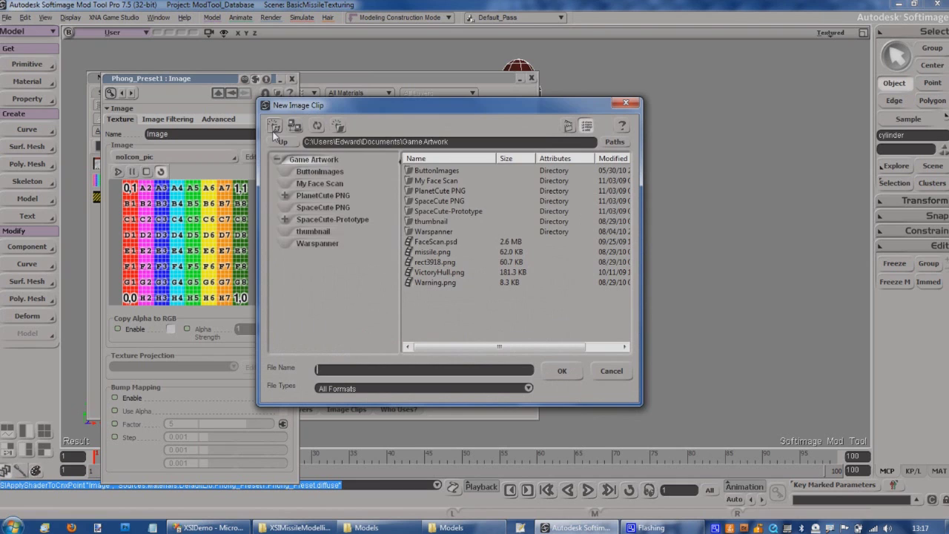
left_click(274, 126)
left_click(305, 185)
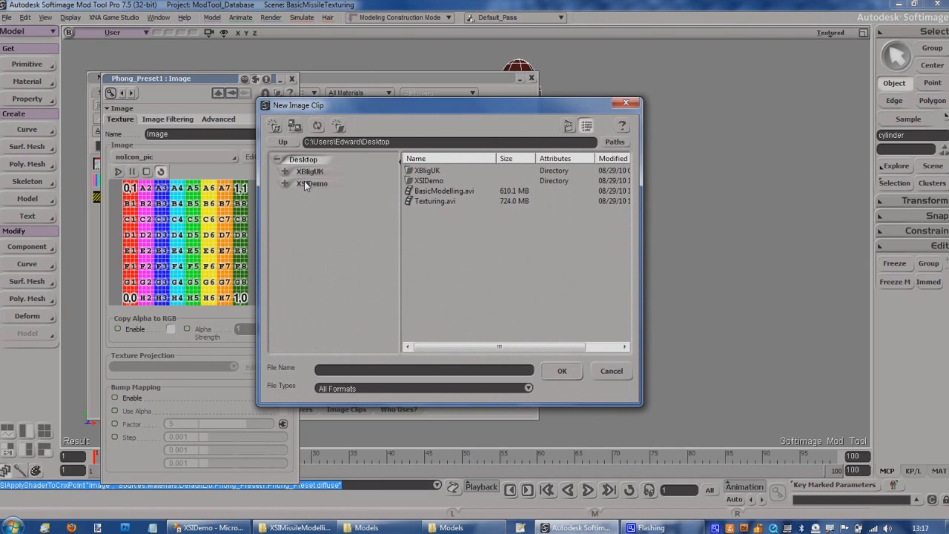
left_click(307, 184)
double_click(417, 171)
double_click(419, 181)
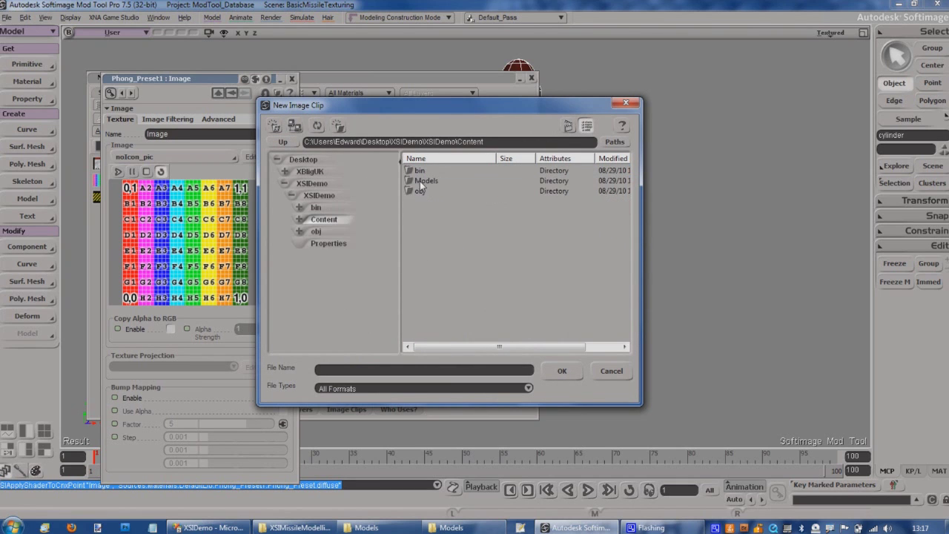
double_click(420, 181)
double_click(435, 170)
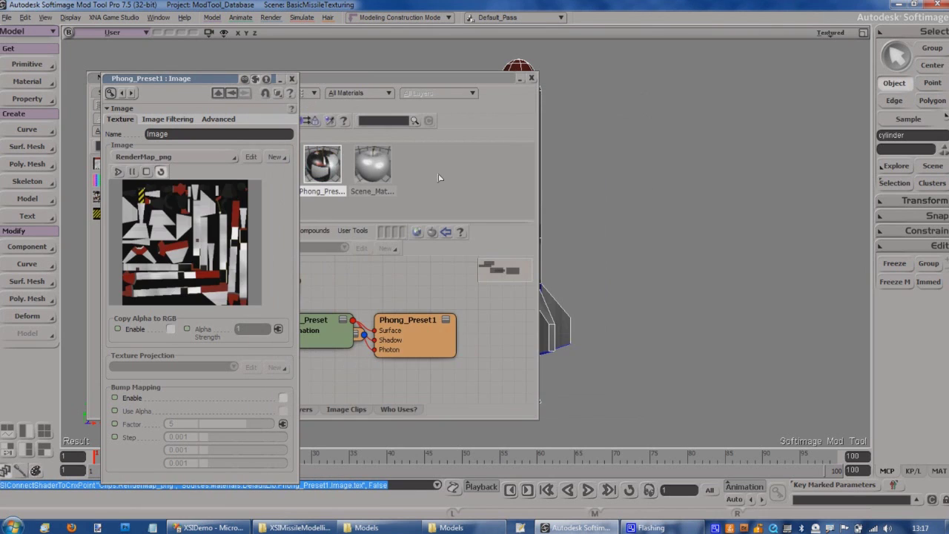
left_click_drag(322, 78, 621, 80)
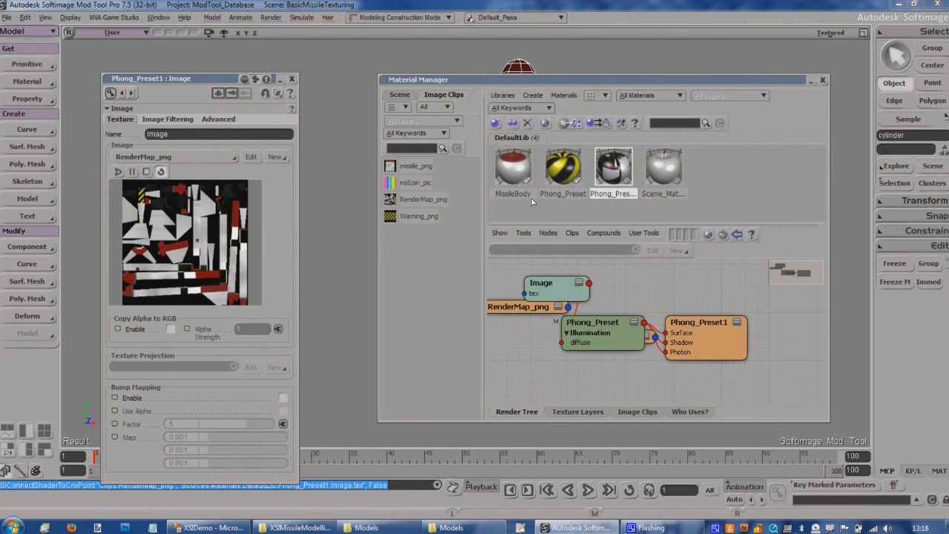
Select the cylinder in the scene explorer and freeze its modelling history
left_click(560, 175)
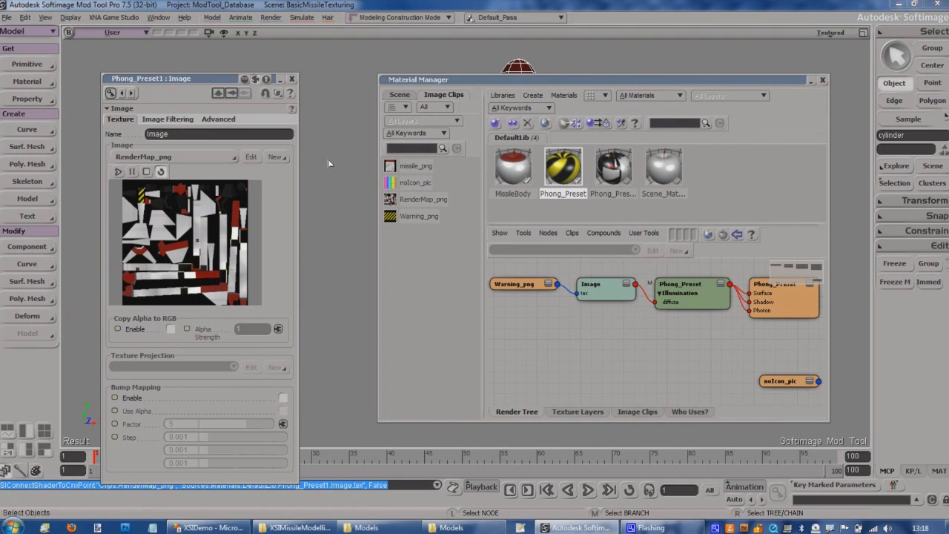
key("8")
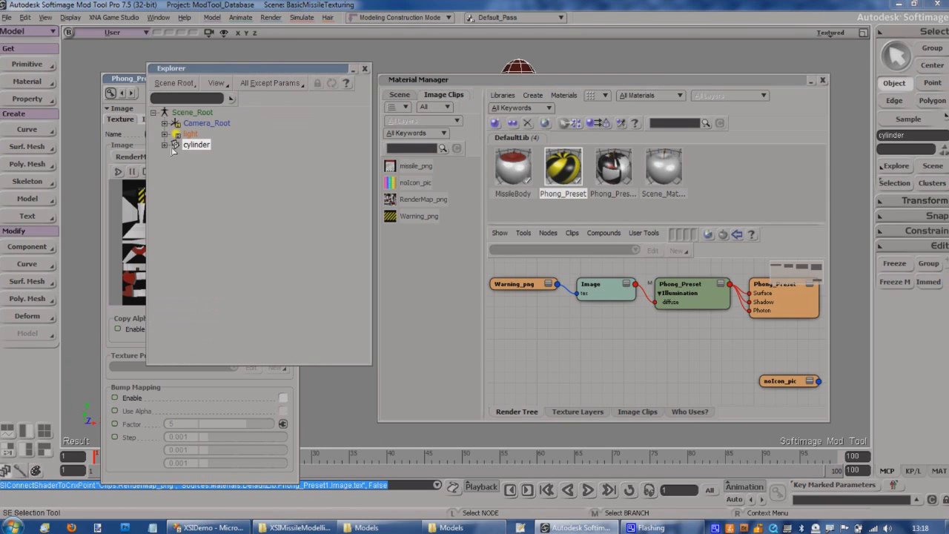
left_click(195, 146)
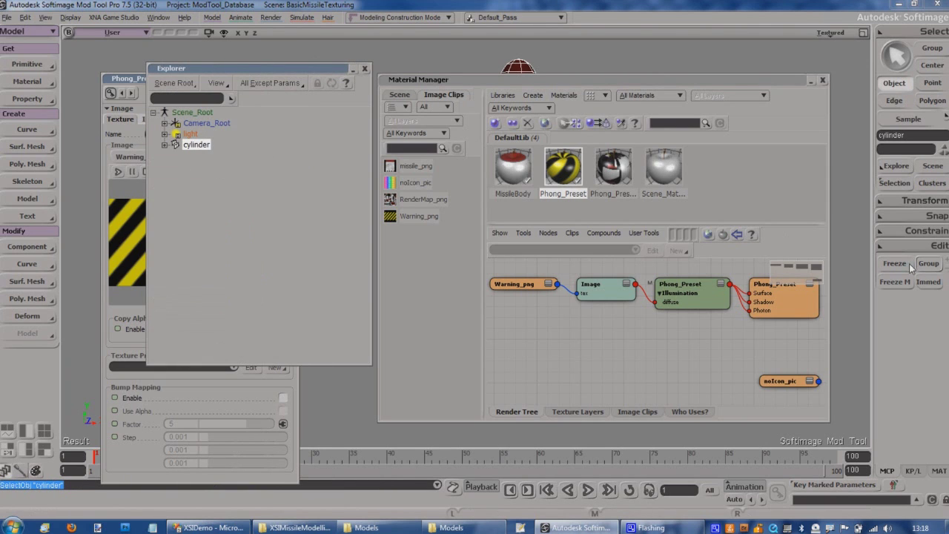
left_click(898, 283)
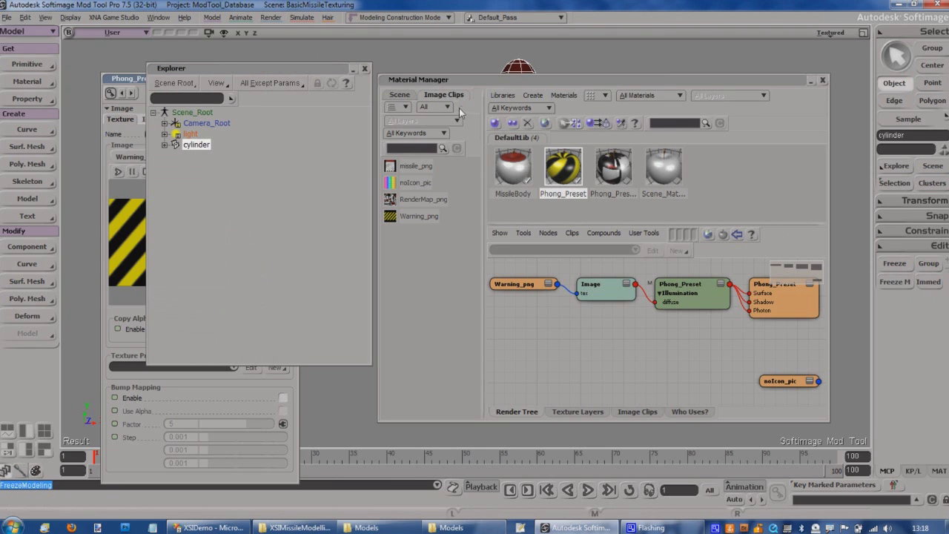
Delete the hazard-stripe and MissileBody materials and apply the RenderMap Phong material to the rocket
left_click_drag(478, 79, 482, 141)
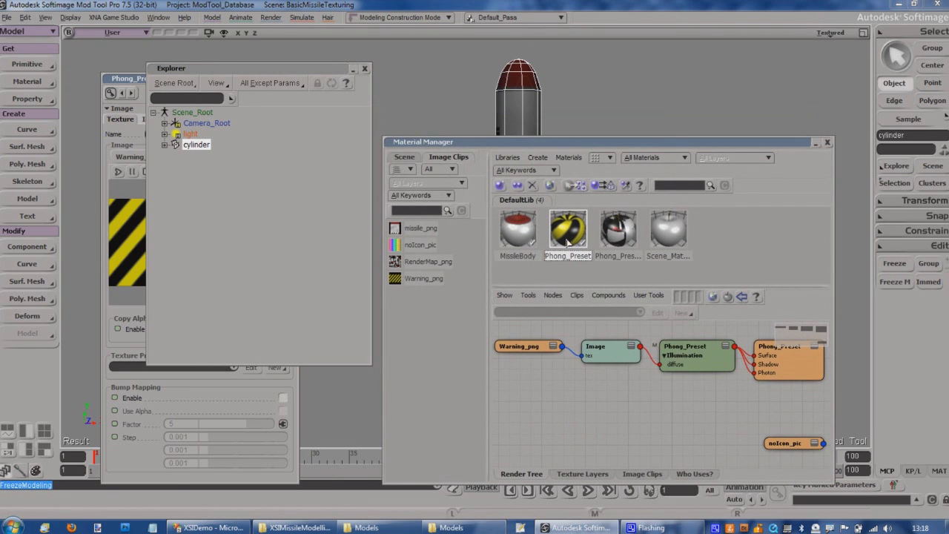
key("Delete")
left_click(533, 245)
key("Delete")
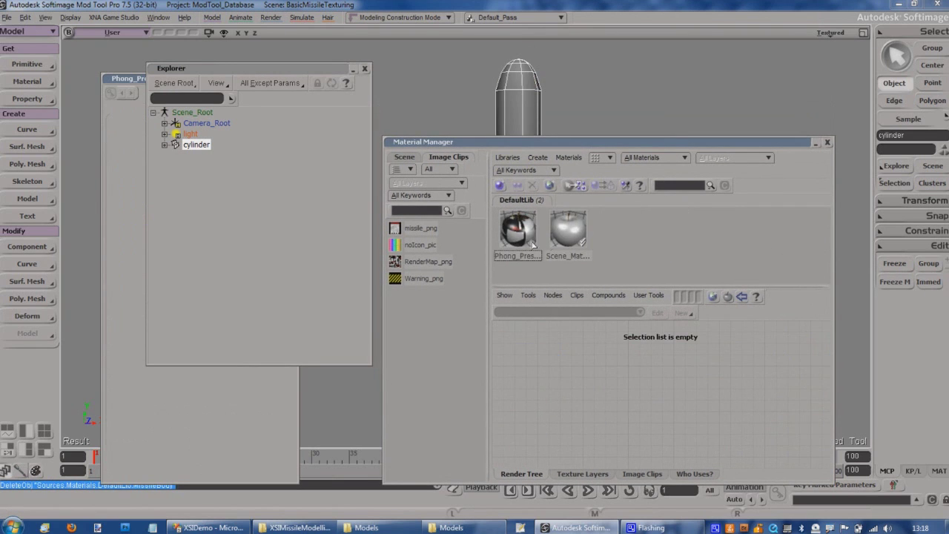
left_click(517, 230)
left_click_drag(519, 124, 748, 74)
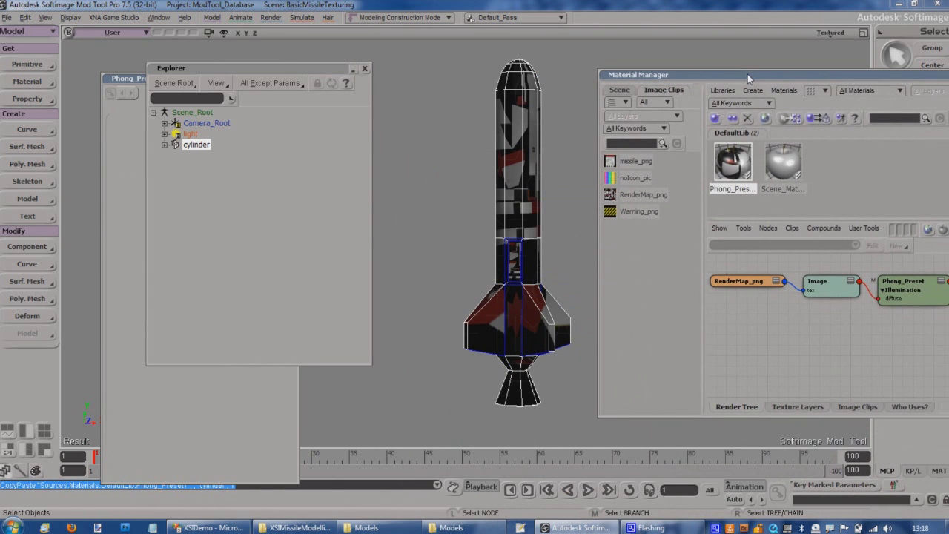
Set the diffuse Image node of Phong_Preset1 to use Texture_Projection1
double_click(734, 163)
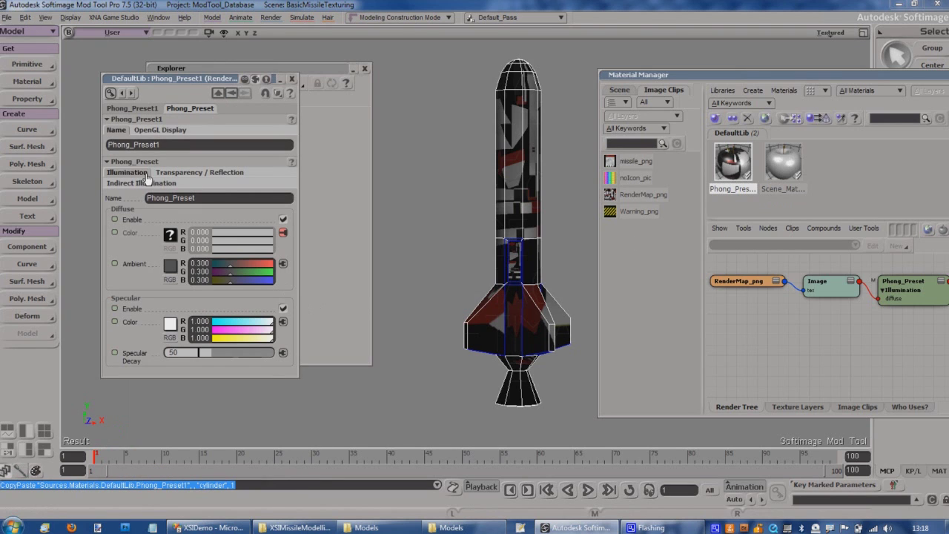
left_click(282, 233)
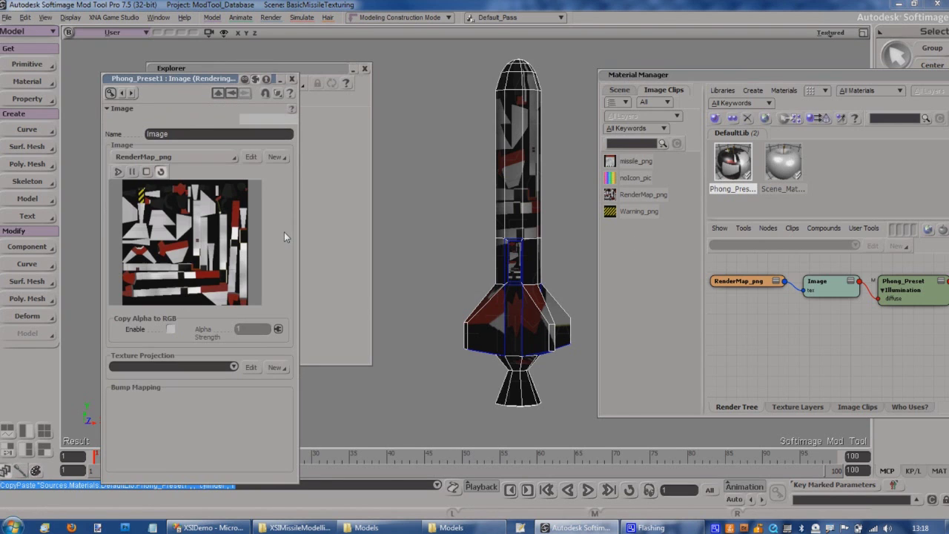
left_click(234, 366)
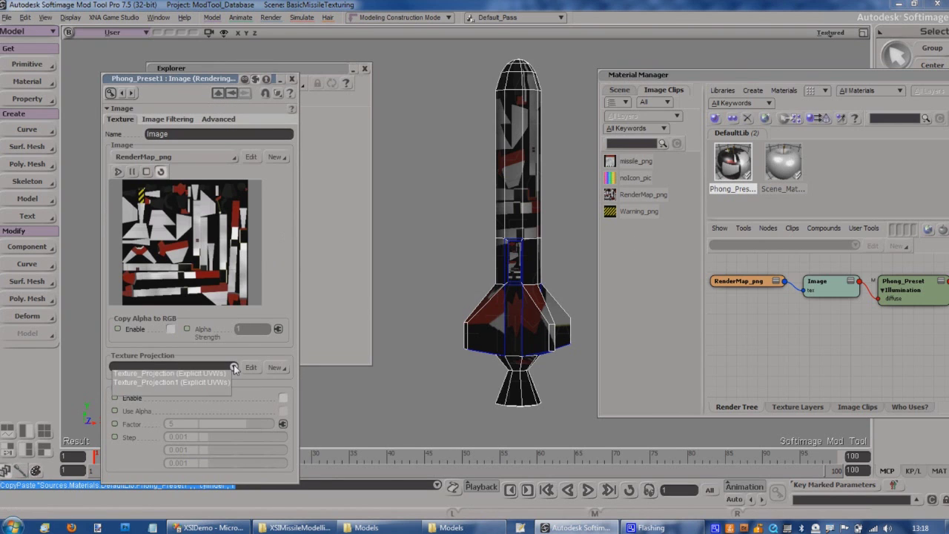
left_click(155, 385)
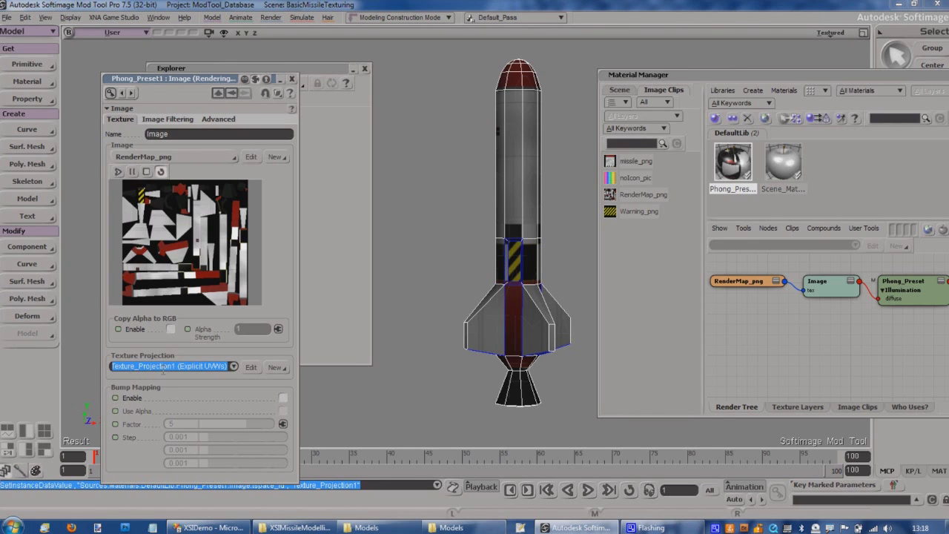
left_click(291, 79)
Close the scene explorer and check the rocket's red nose, grey body and hazard stripes
left_click(364, 68)
left_click(413, 234)
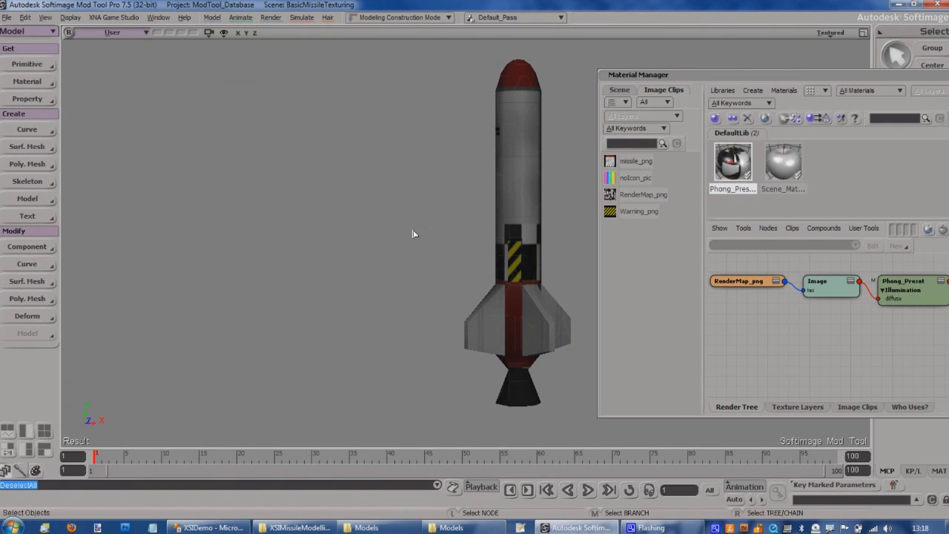
left_click(507, 286)
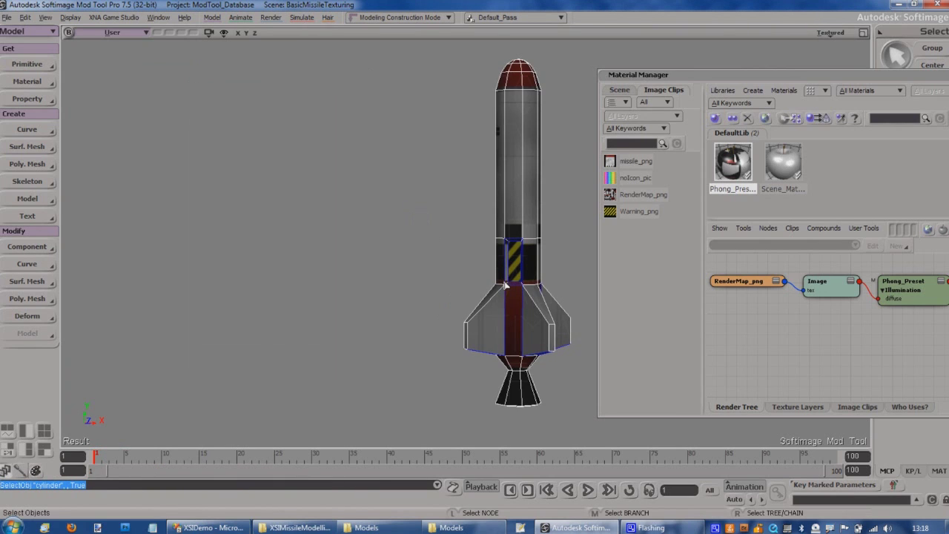
left_click(564, 271)
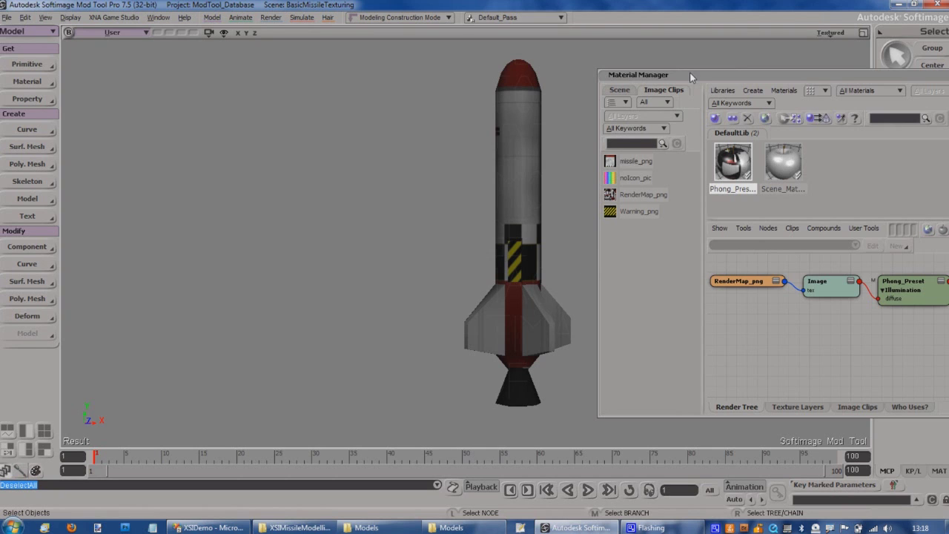
left_click_drag(690, 71, 724, 43)
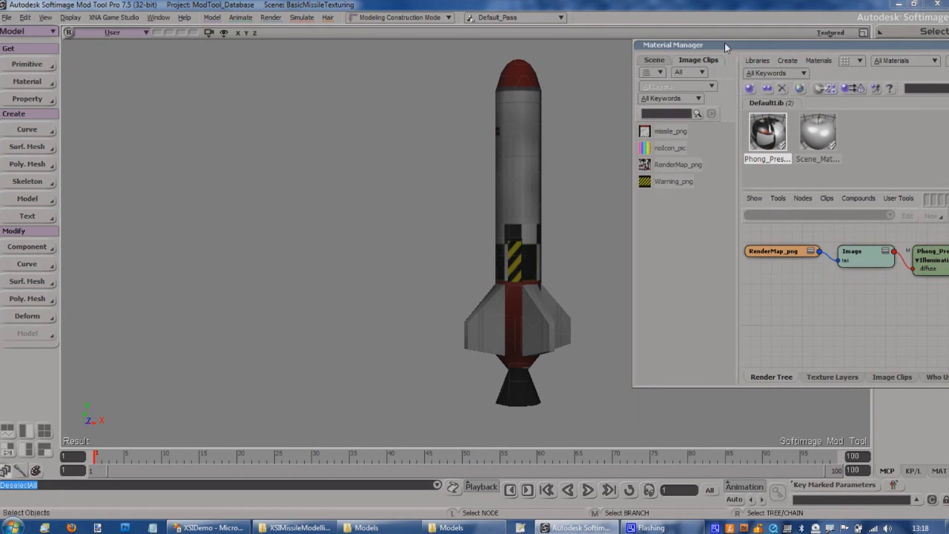
left_click(542, 235)
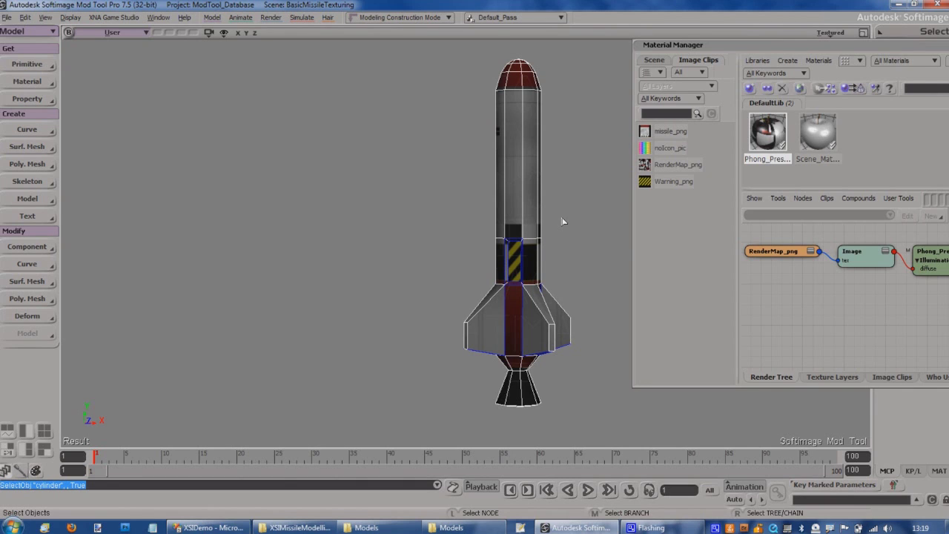
left_click(571, 227)
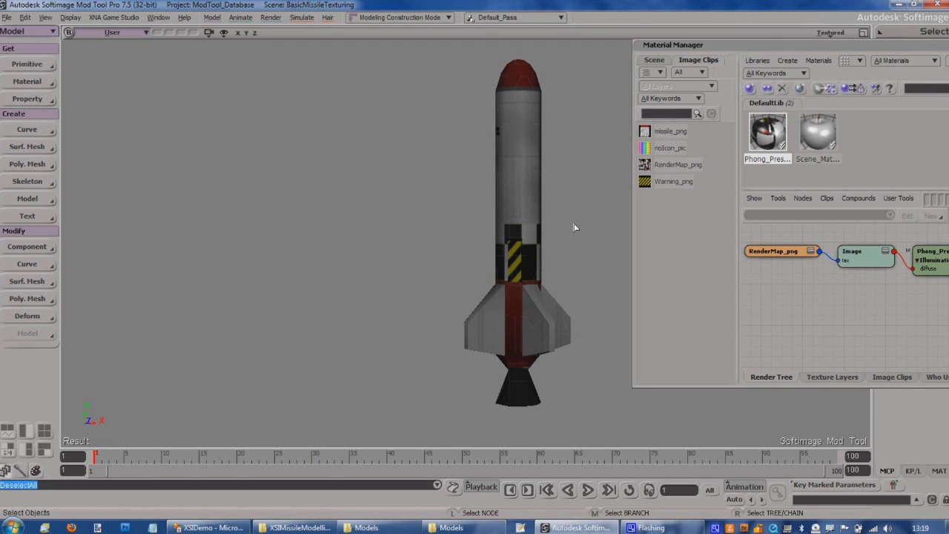
Create a new model around the selected cylinder from the scene explorer
key("8")
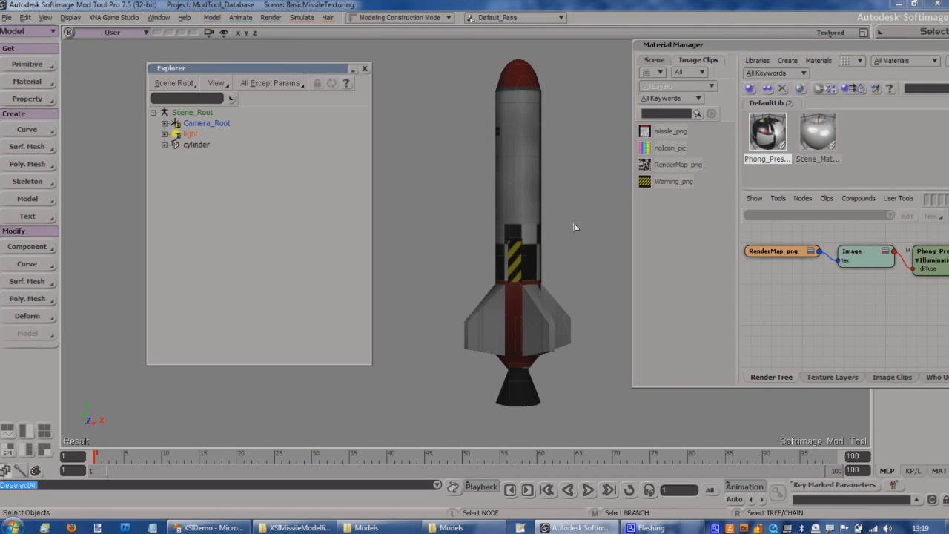
left_click(194, 147)
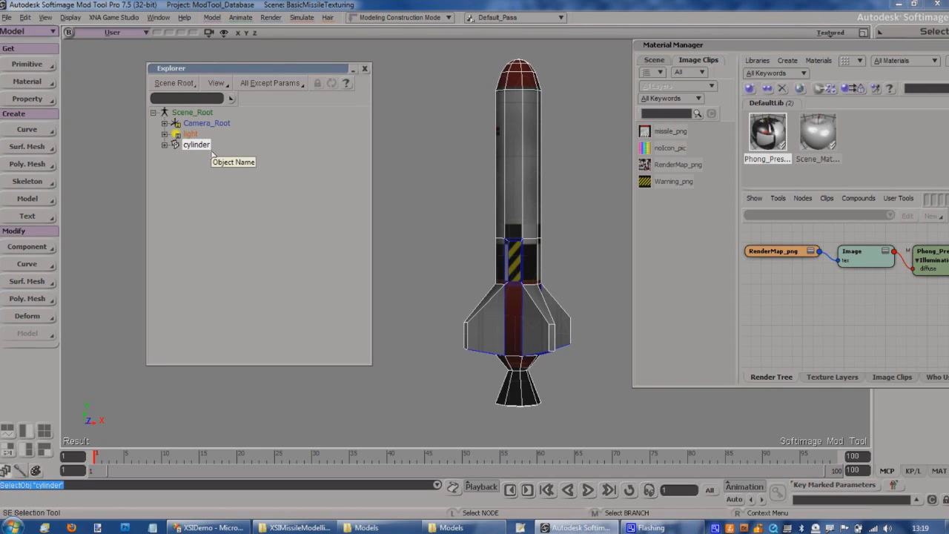
left_click(43, 201)
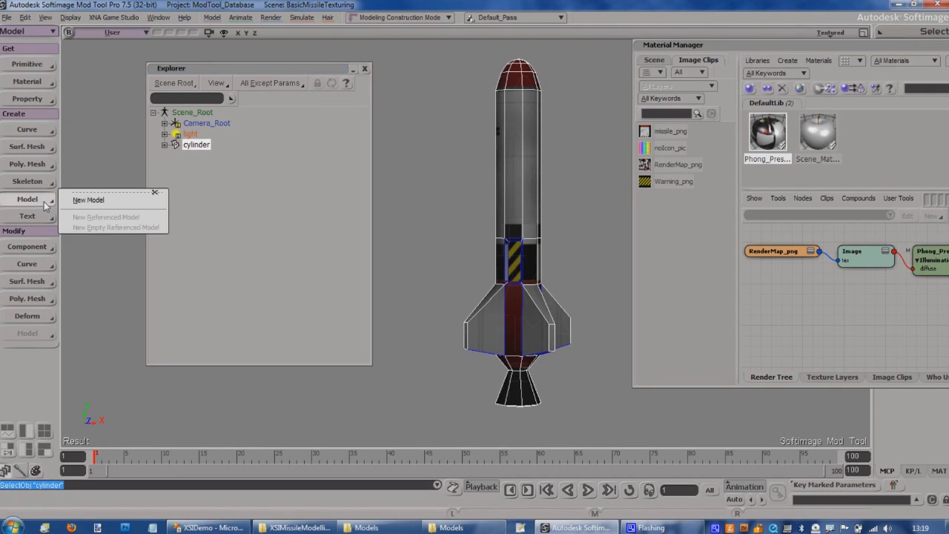
left_click(88, 205)
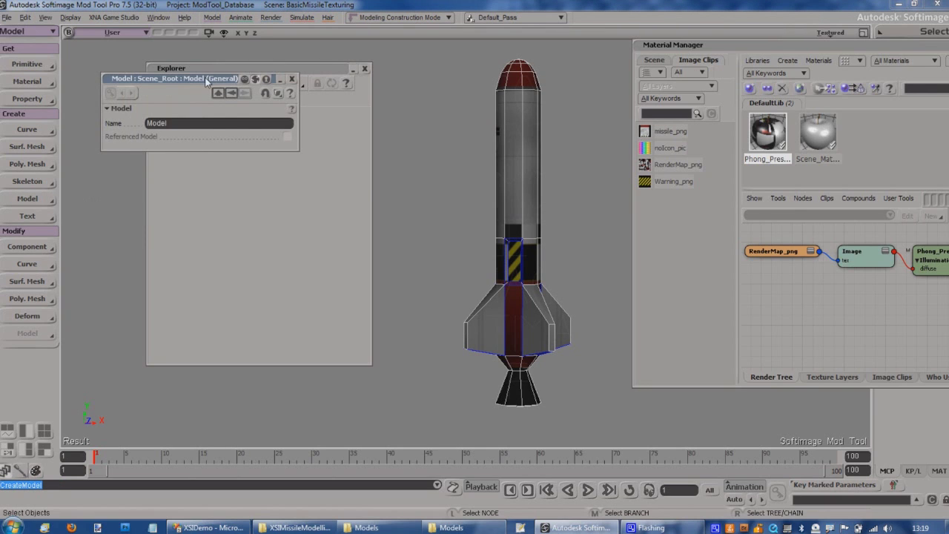
Rename the new model to MissileModel and expand it to show the cylinder
left_click_drag(207, 77, 296, 175)
double_click(264, 221)
type("Mi")
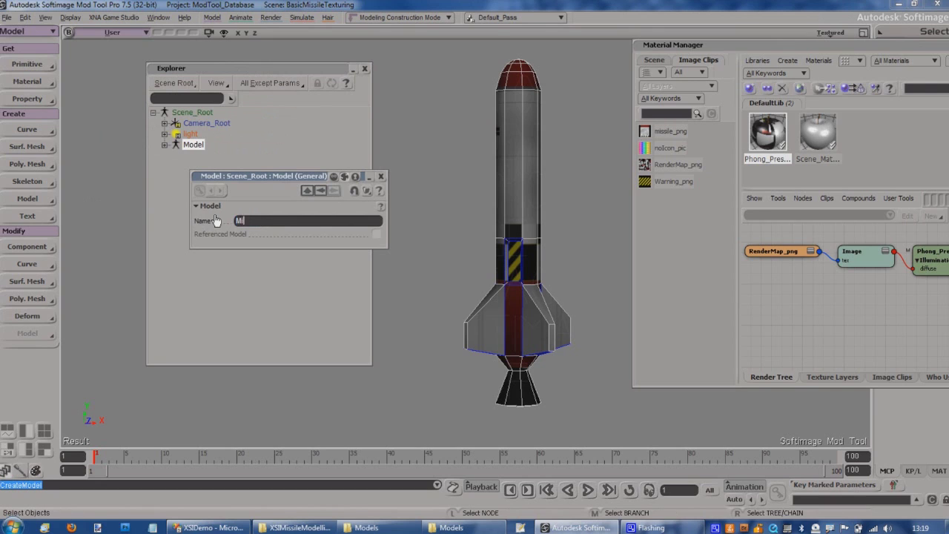
type("ssileModel")
left_click(290, 275)
left_click(165, 145)
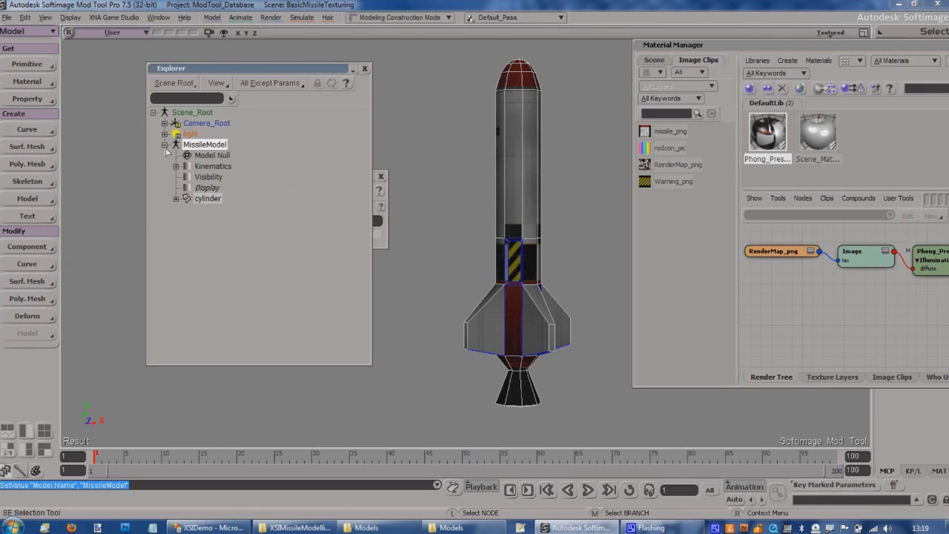
left_click(177, 200)
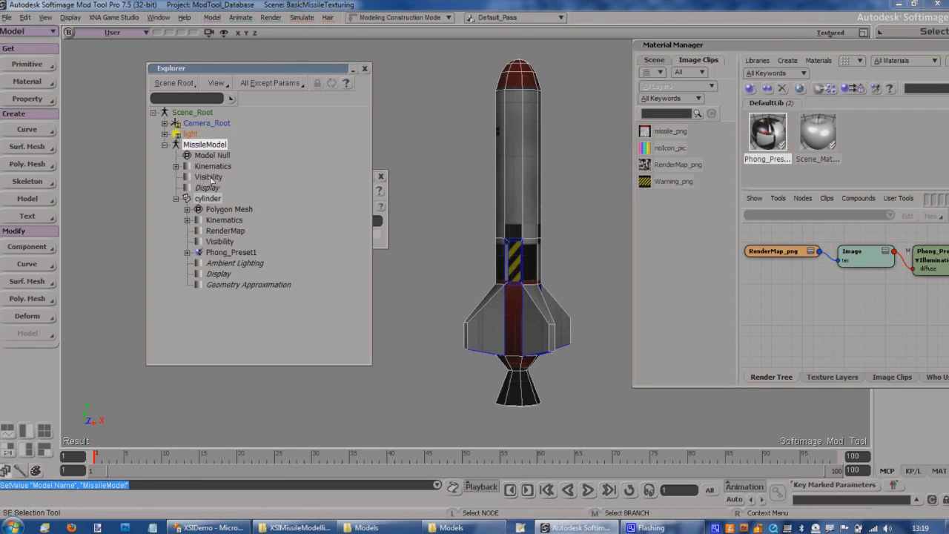
left_click_drag(257, 71, 217, 81)
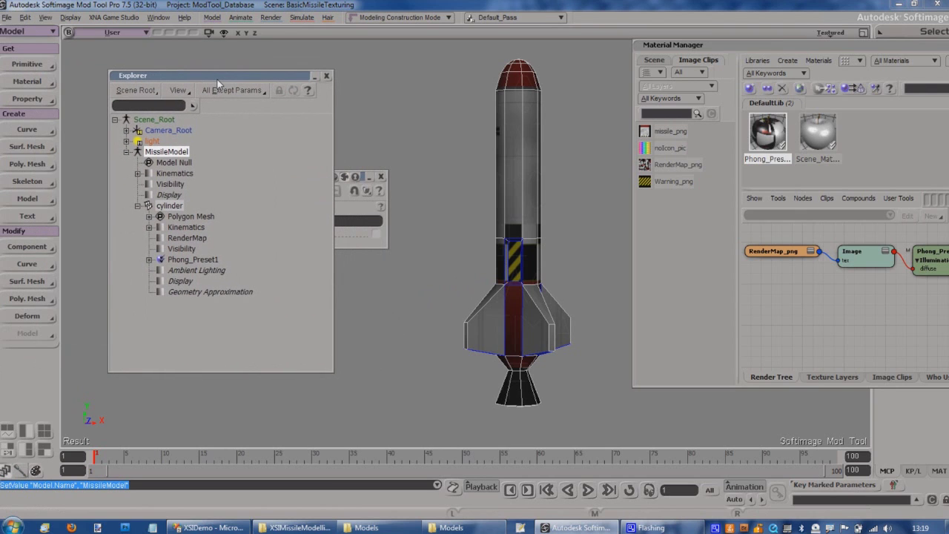
left_click(382, 176)
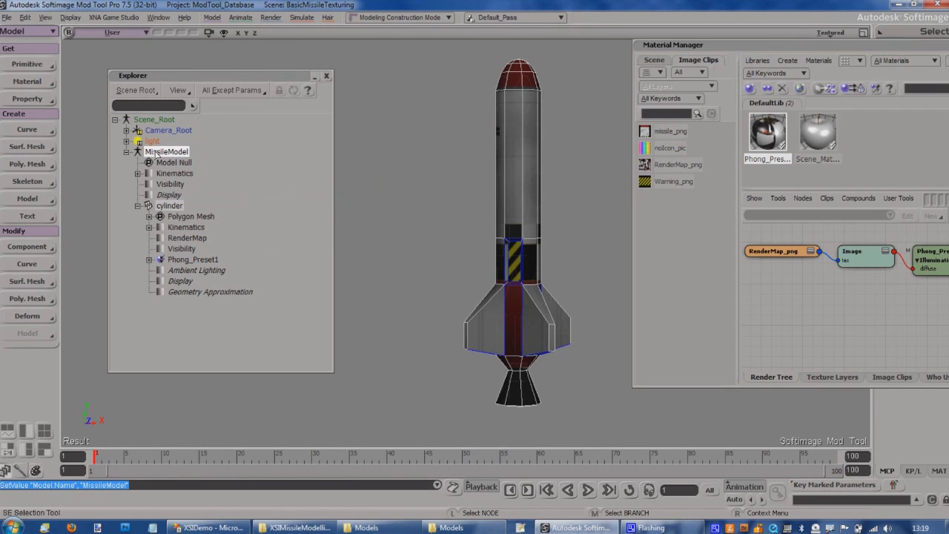
Convert MissileModel to an XNA model and inspect its new XNA_Asset node's Asset Path
left_click(113, 17)
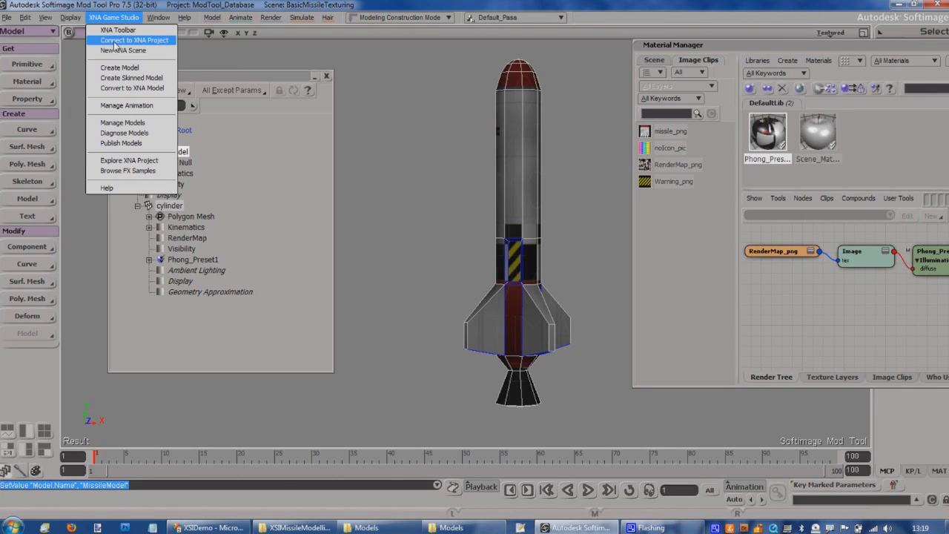
left_click(126, 88)
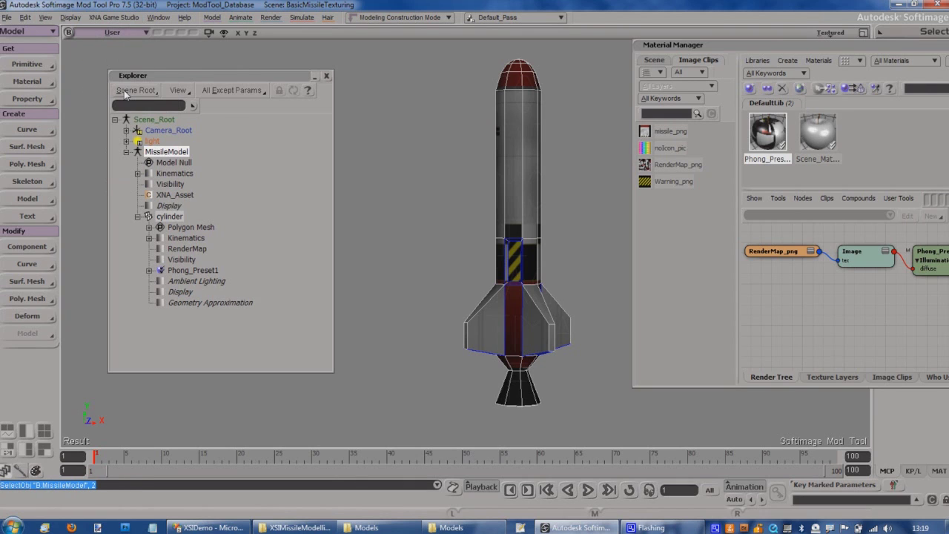
left_click(167, 195)
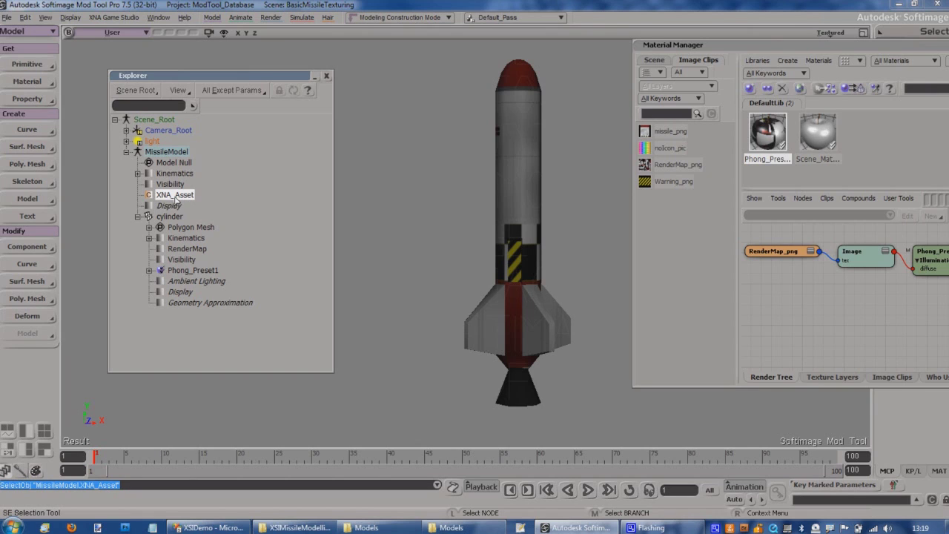
double_click(175, 197)
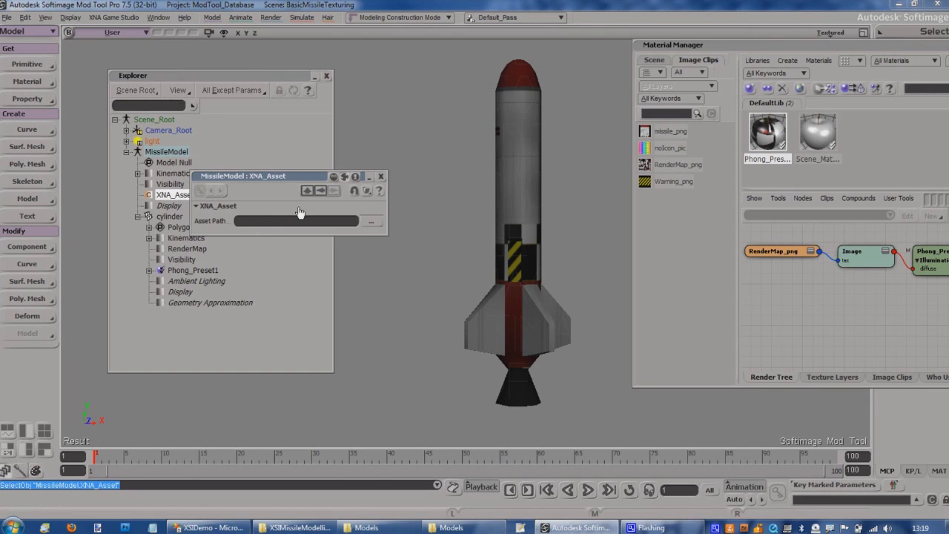
left_click(381, 176)
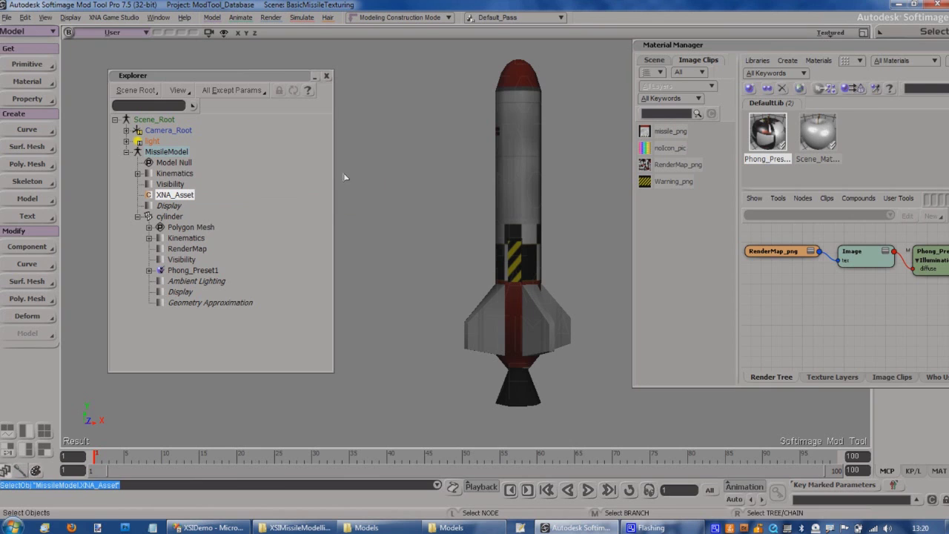
left_click(167, 152)
Publish MissileModel as Missile.xsi into the XSIDemo project's Content\Models folder
left_click(109, 17)
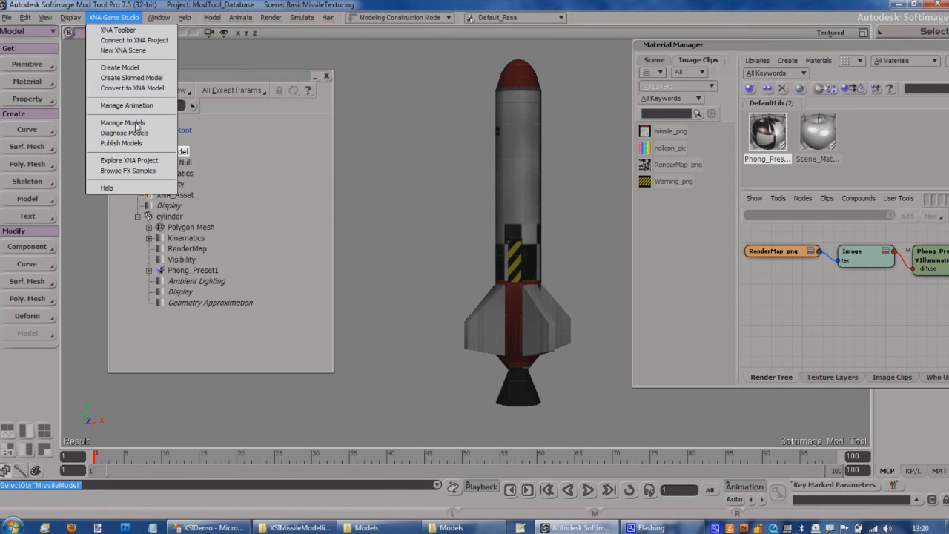
left_click(141, 146)
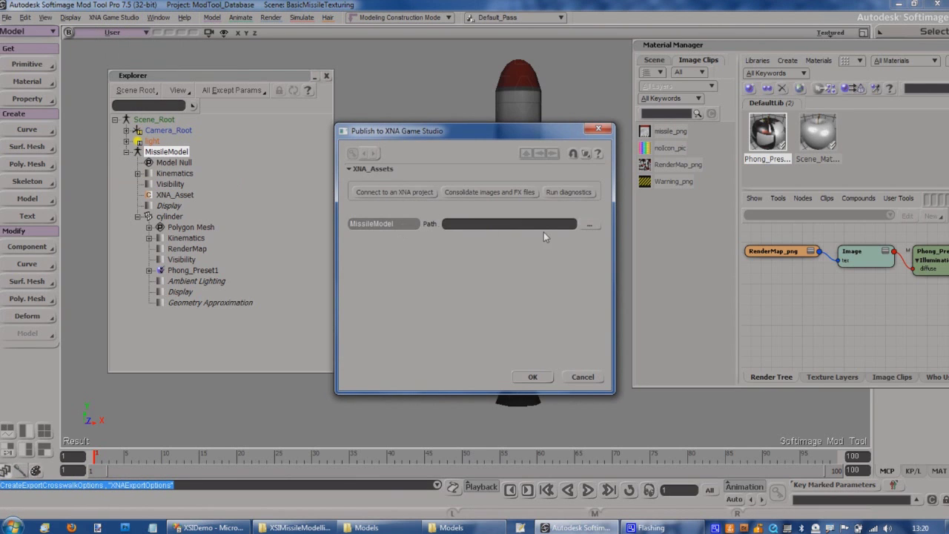
left_click(588, 226)
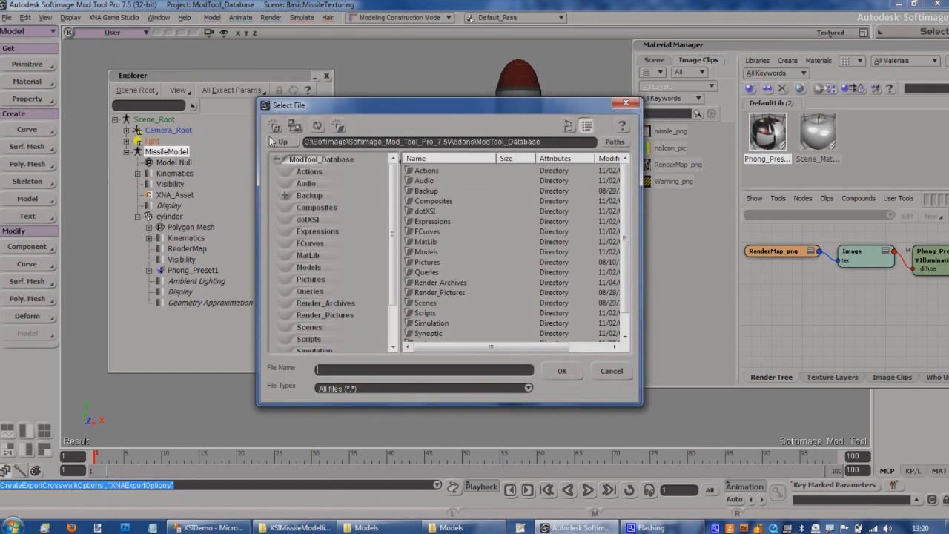
left_click(274, 128)
left_click(304, 204)
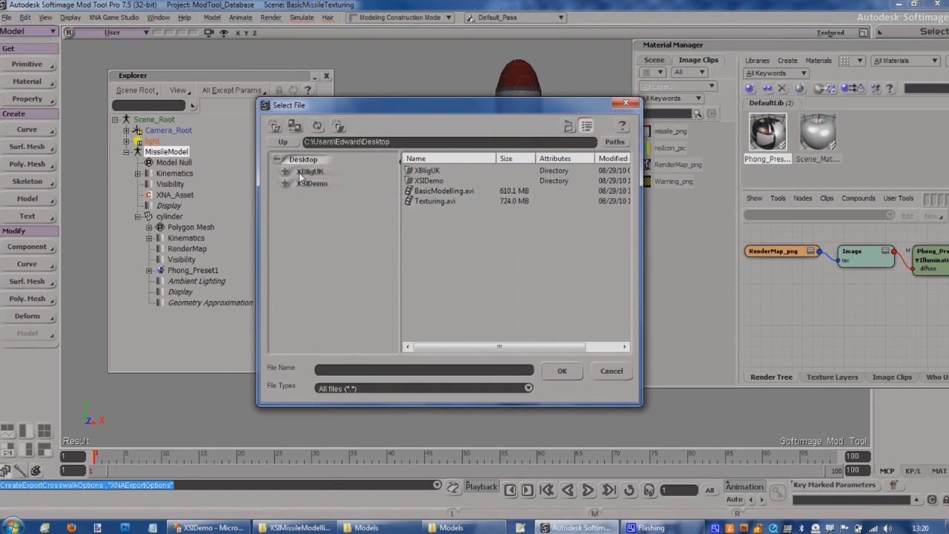
left_click(309, 183)
double_click(430, 172)
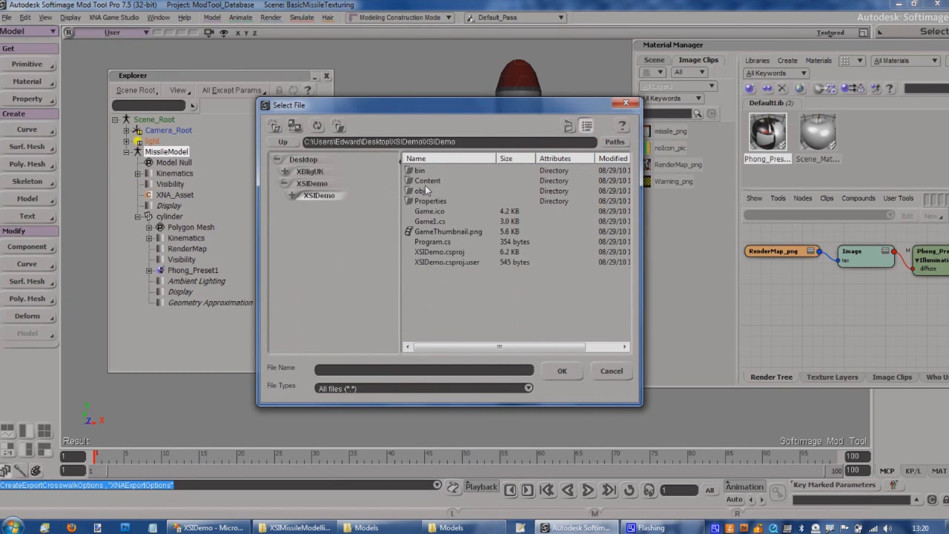
double_click(427, 181)
double_click(427, 182)
left_click(353, 371)
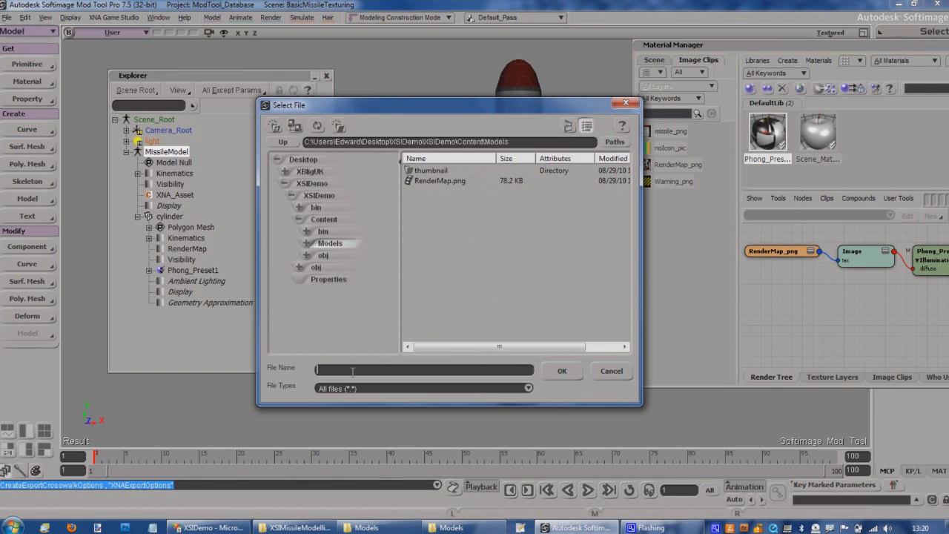
type("Missile")
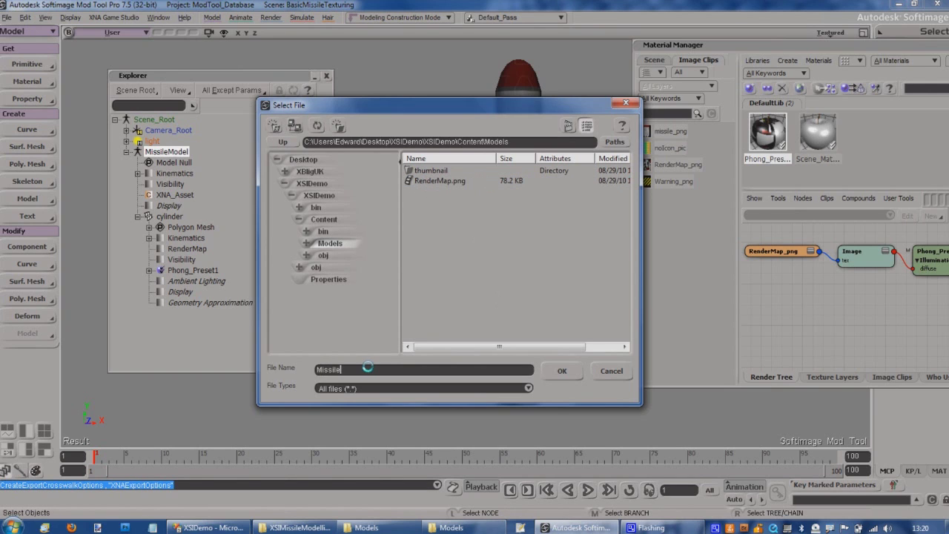
left_click(570, 373)
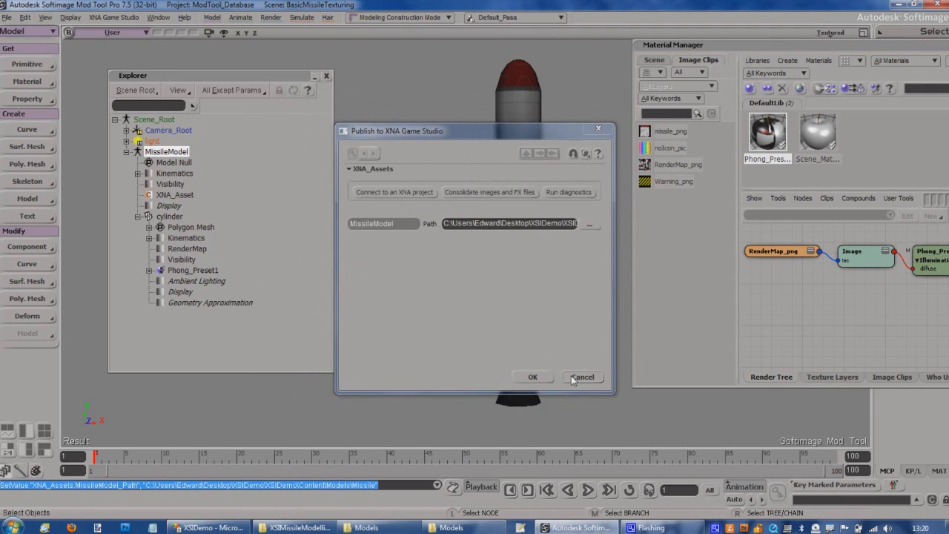
left_click(538, 378)
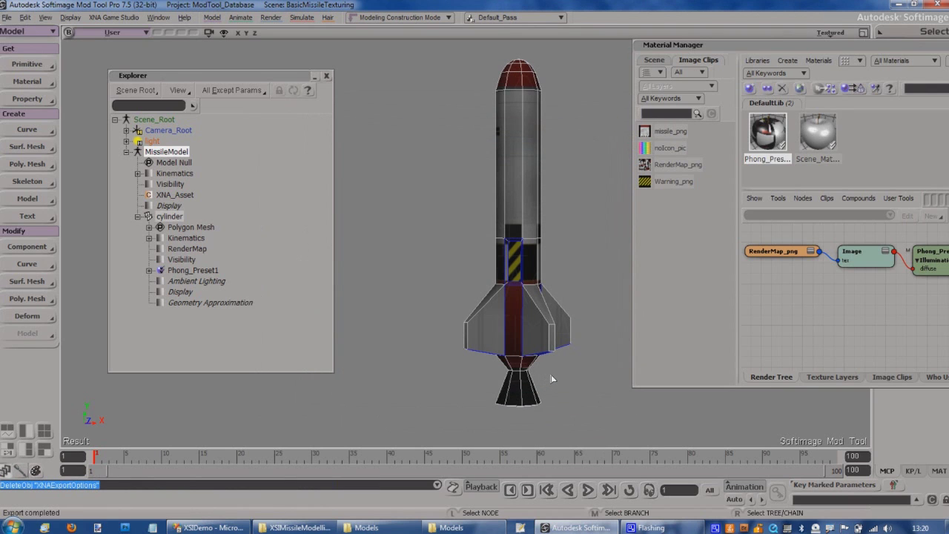
Confirm Missile.xsi in the Models folder window, then return to Visual Studio
left_click(451, 527)
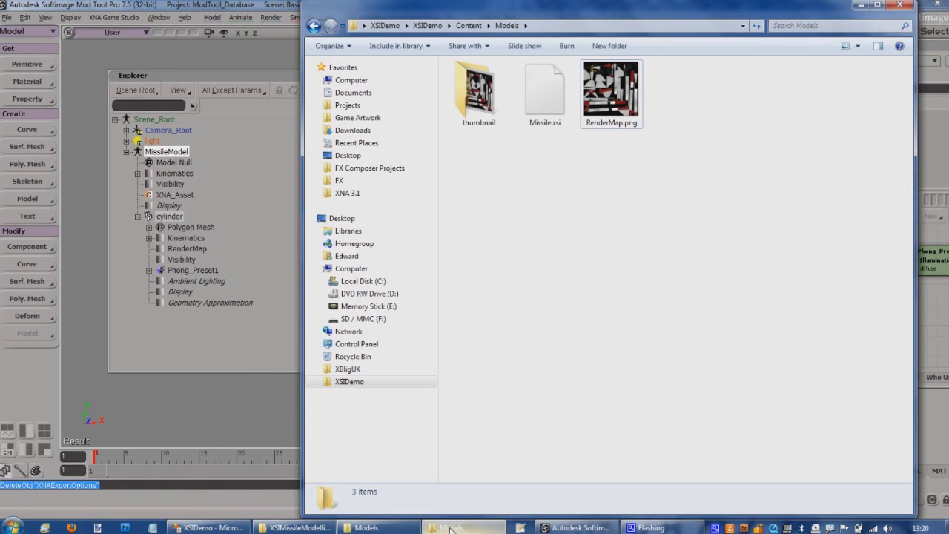
left_click(550, 130)
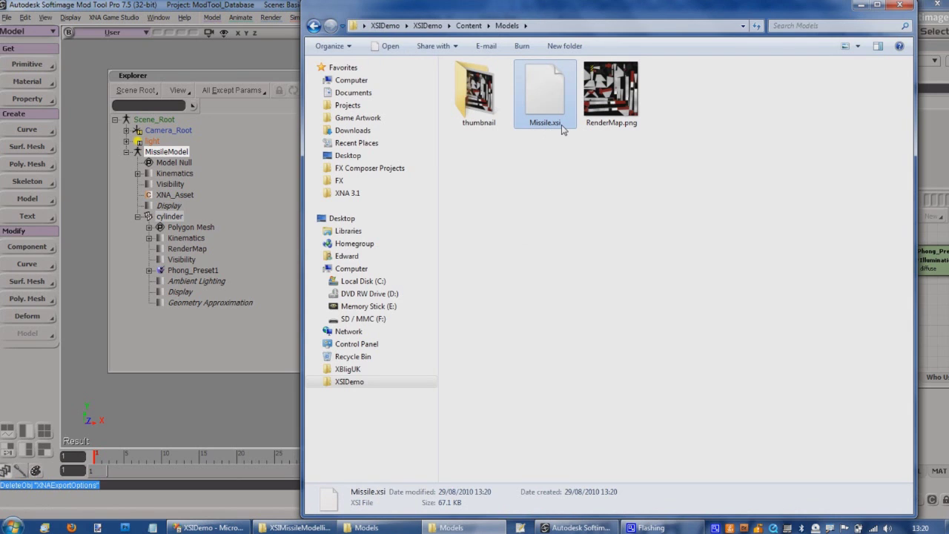
left_click(216, 527)
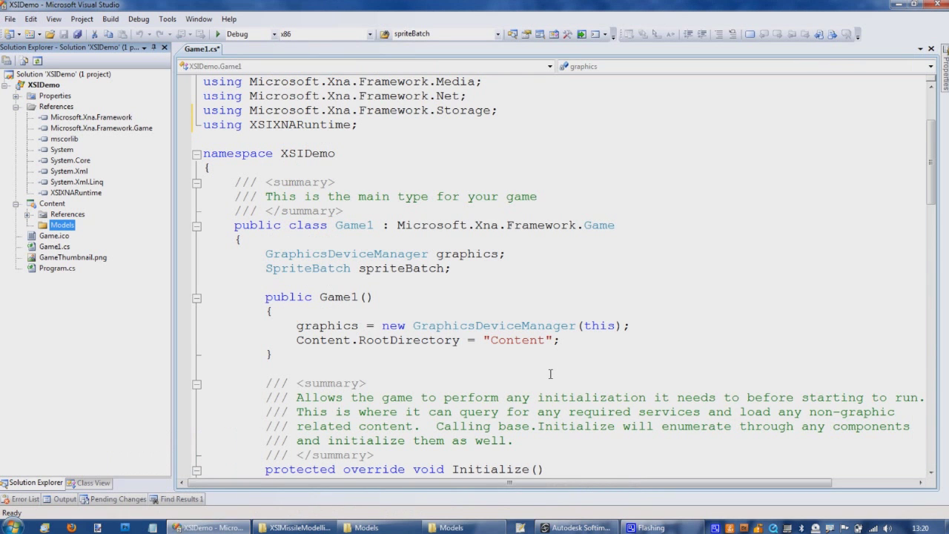
Add Missile.xsi to the Content Models folder as an existing item, using the All Files (*.*) filter
right_click(59, 225)
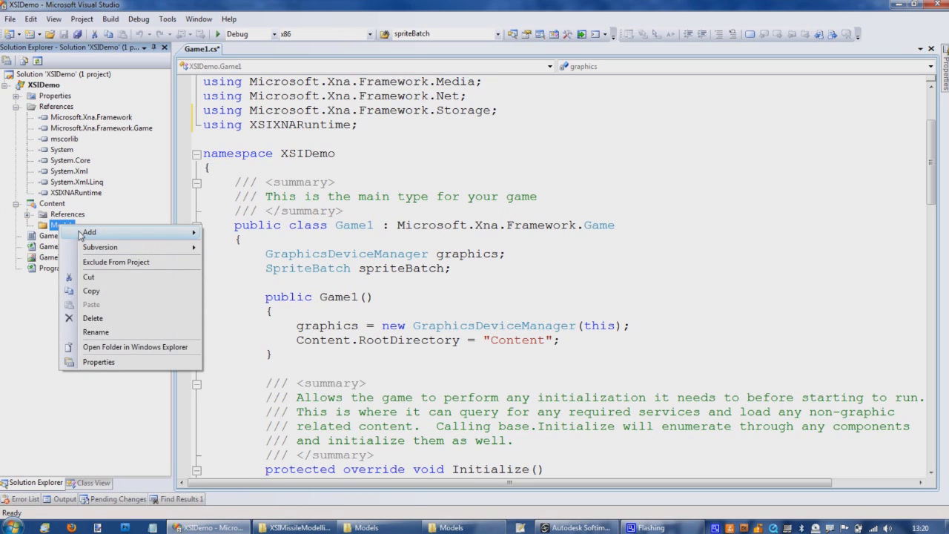
mouse_move(81, 233)
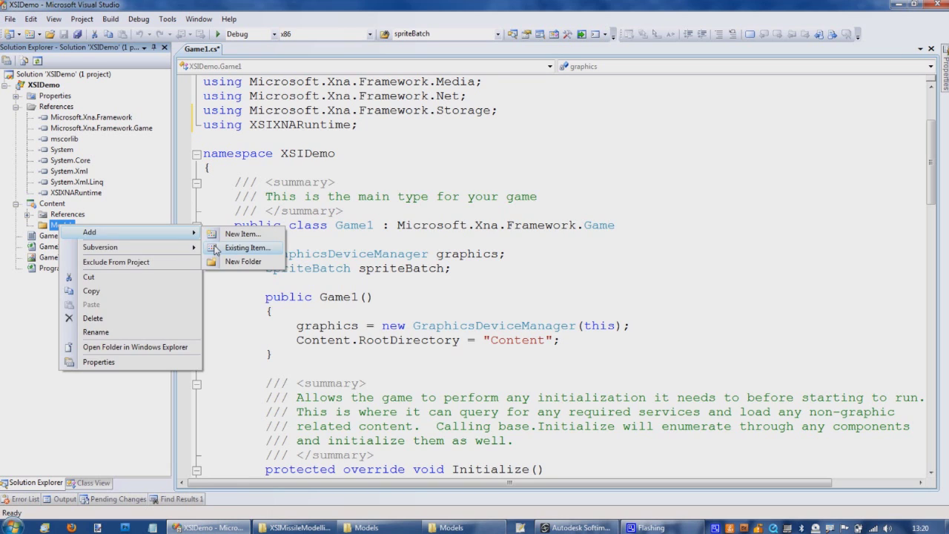
left_click(247, 247)
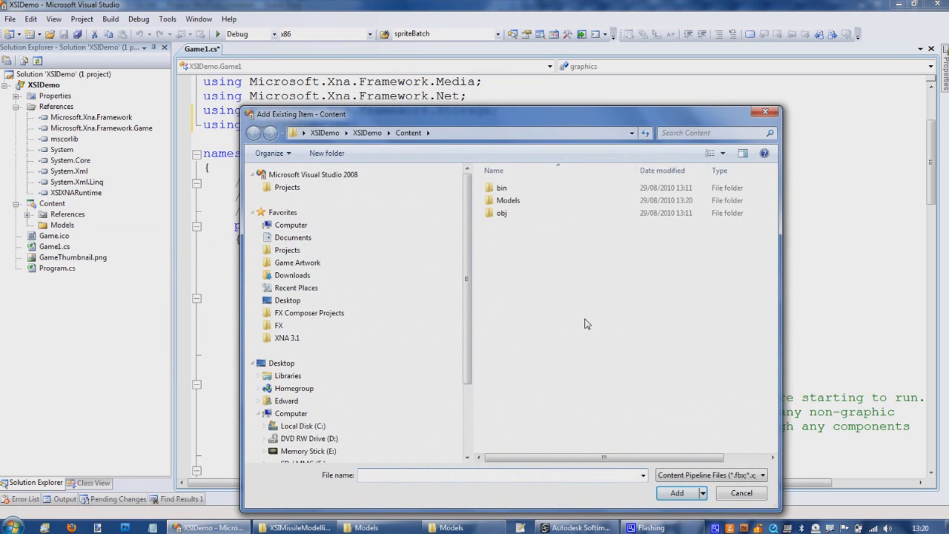
left_click(509, 204)
double_click(509, 207)
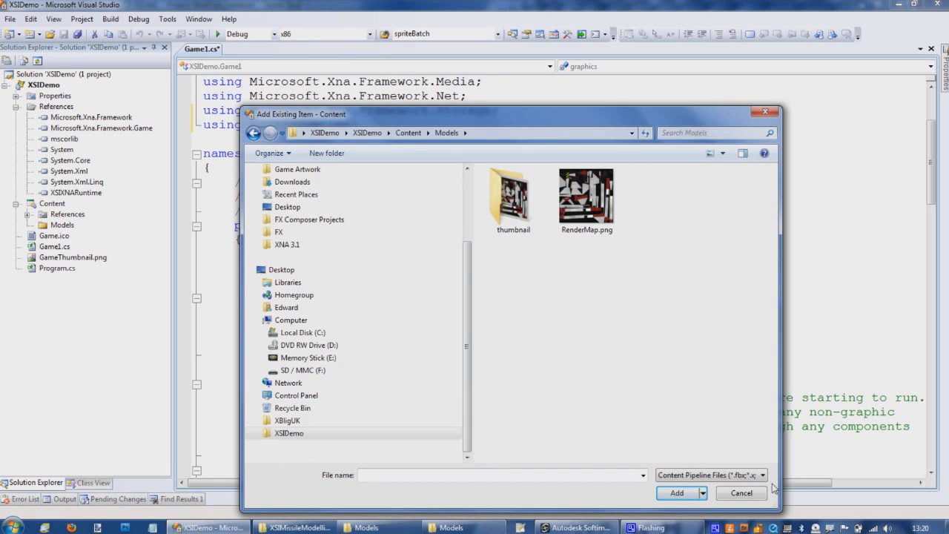
left_click(677, 482)
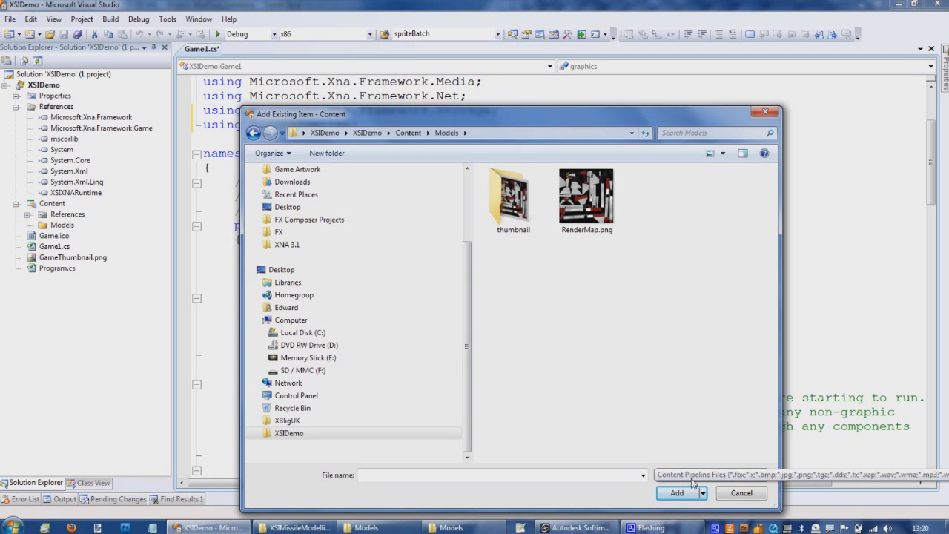
left_click(766, 482)
left_click(767, 482)
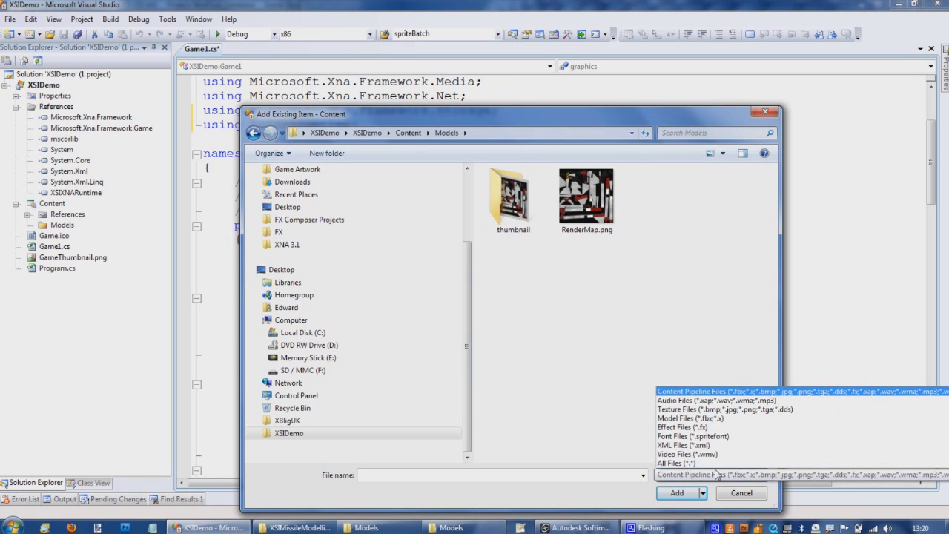
left_click(682, 469)
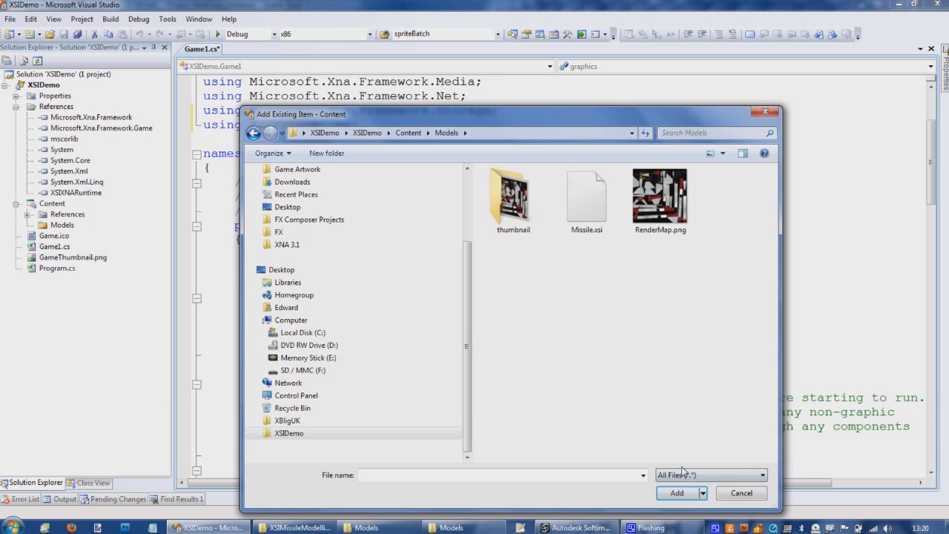
left_click(596, 237)
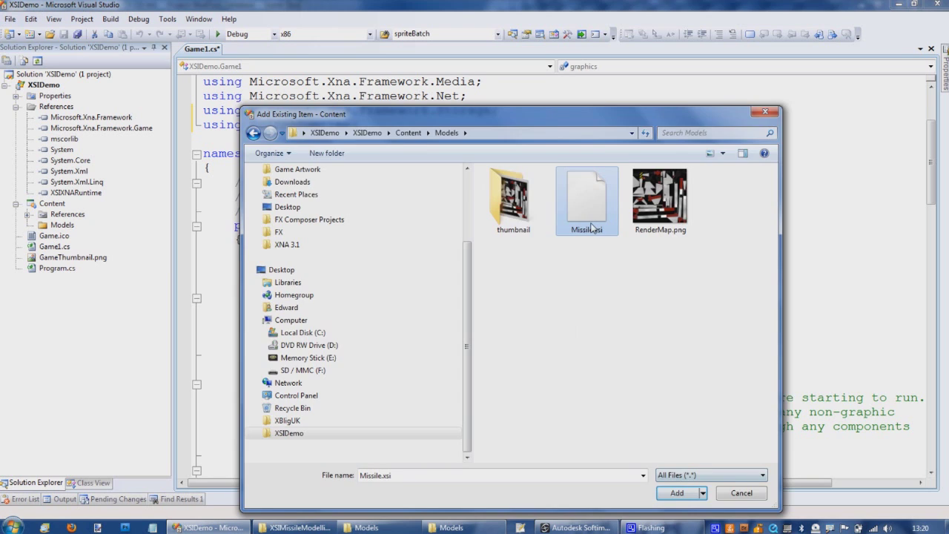
double_click(593, 228)
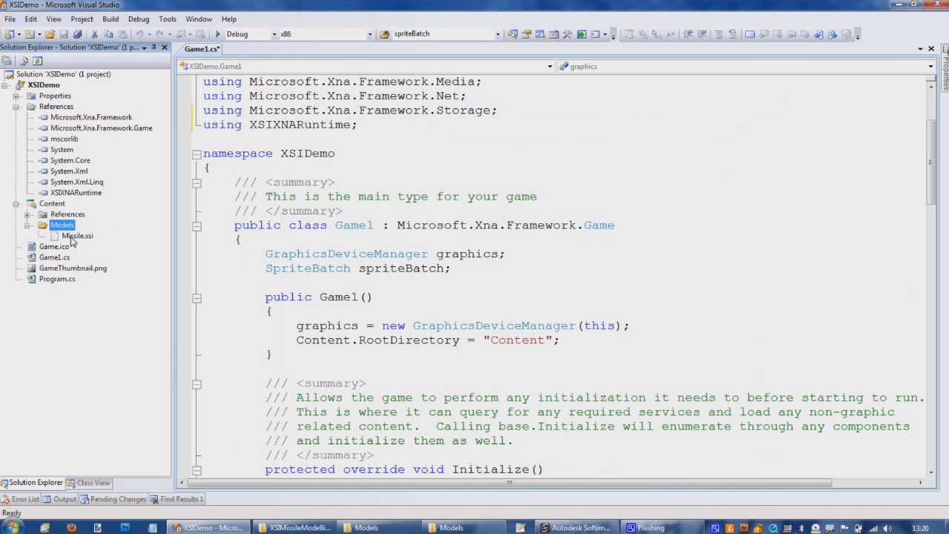
right_click(73, 237)
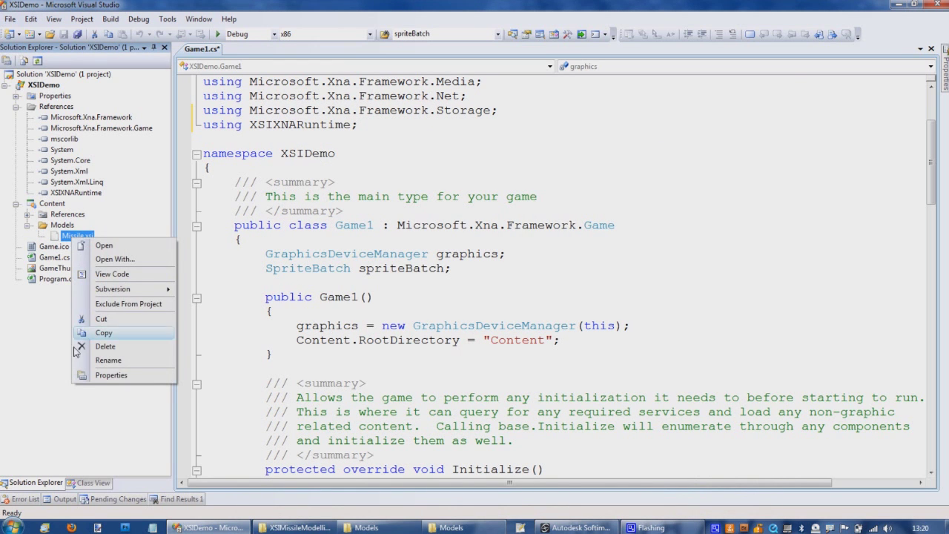
left_click(94, 376)
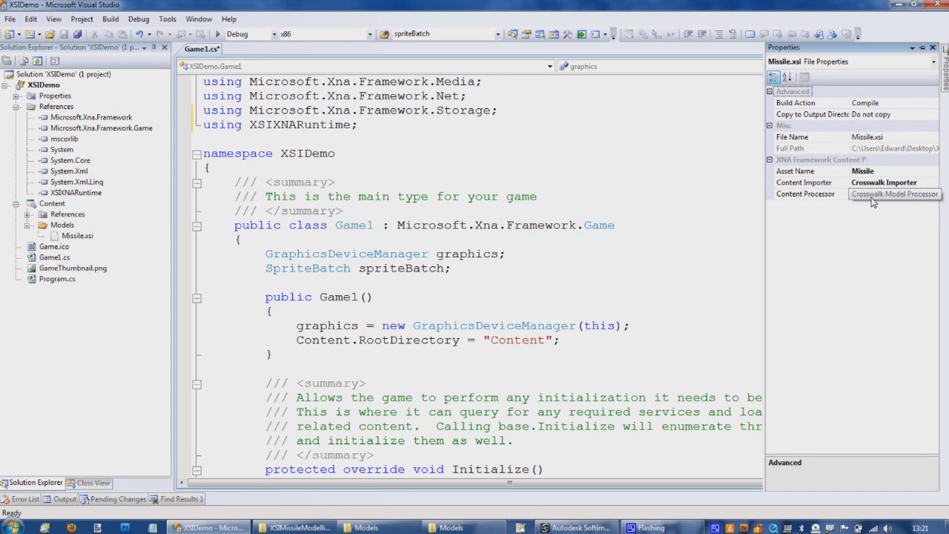
left_click(650, 291)
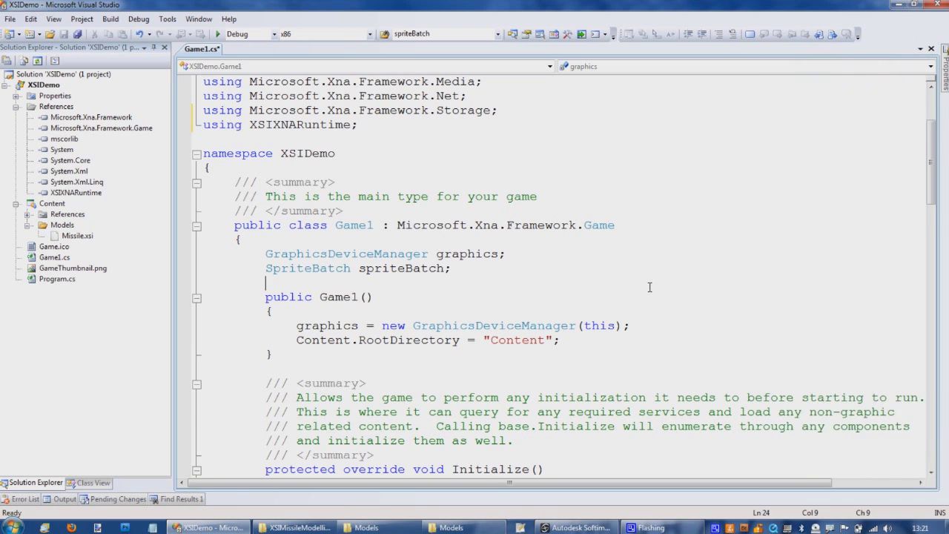
scroll(649, 291, "down", 3)
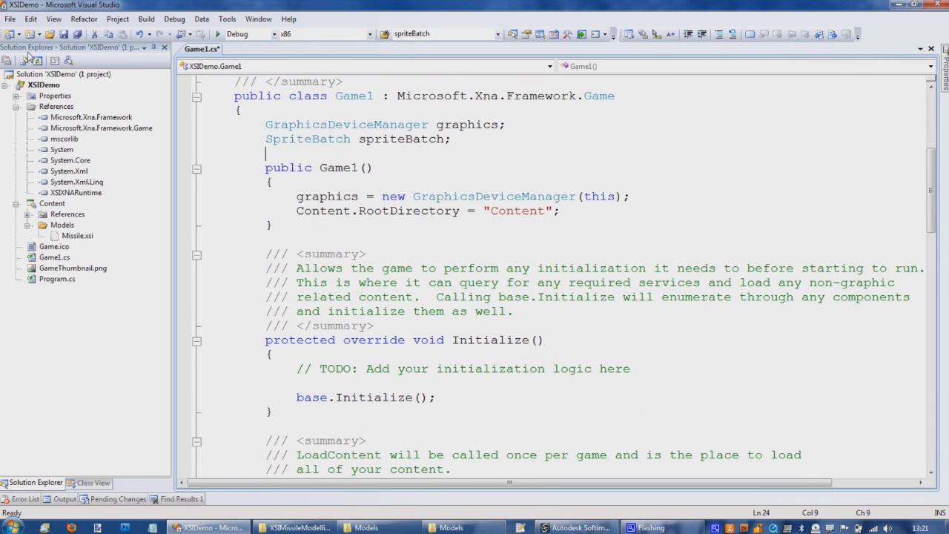
right_click(28, 75)
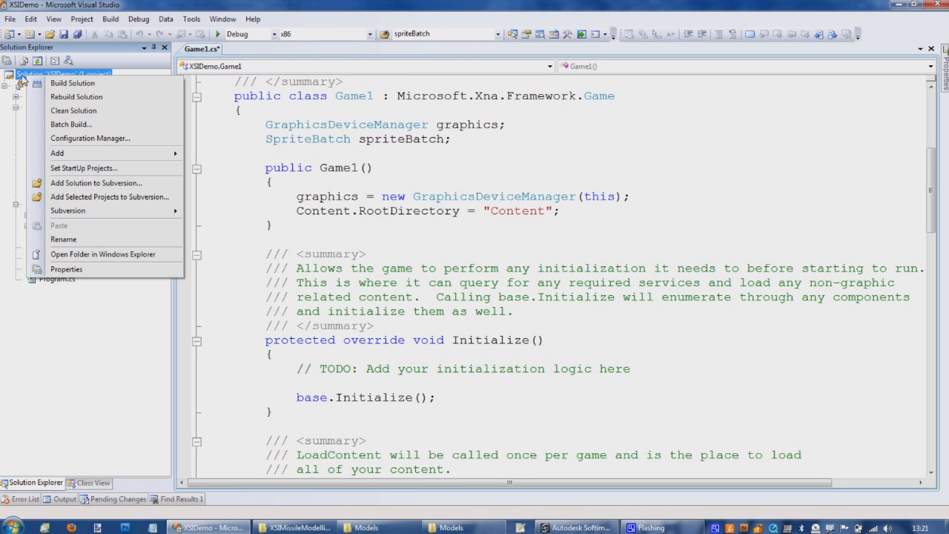
Add the existing XNALib project from the XNALib folder to the solution
mouse_move(78, 153)
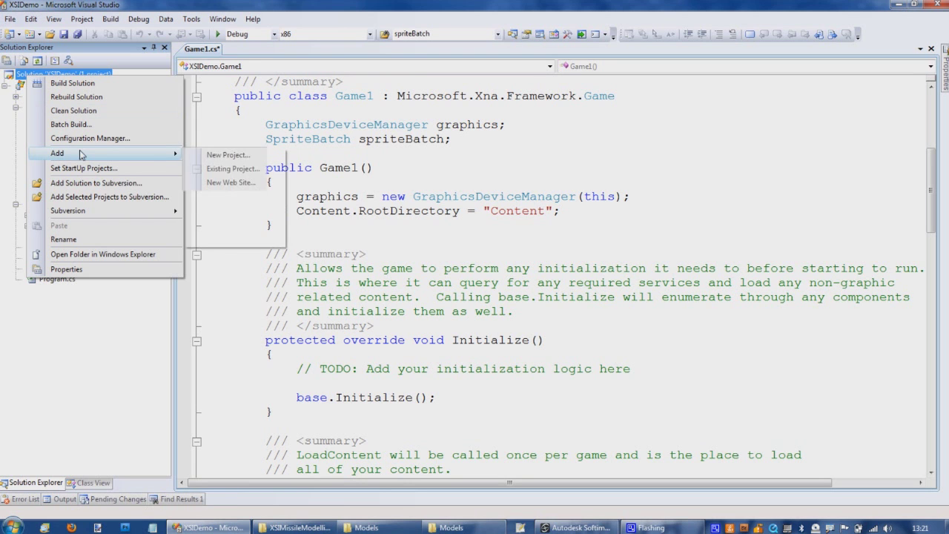
left_click(223, 169)
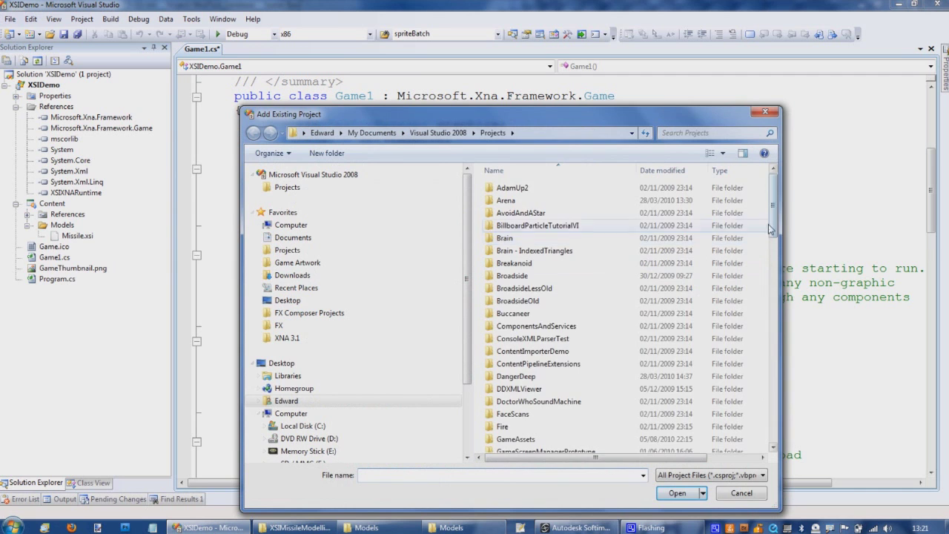
left_click_drag(768, 224, 772, 427)
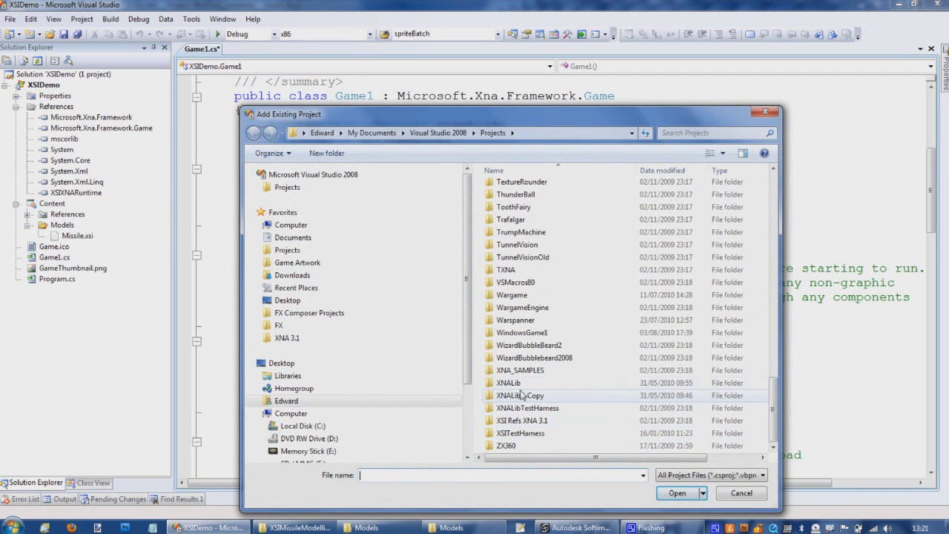
double_click(510, 383)
double_click(511, 201)
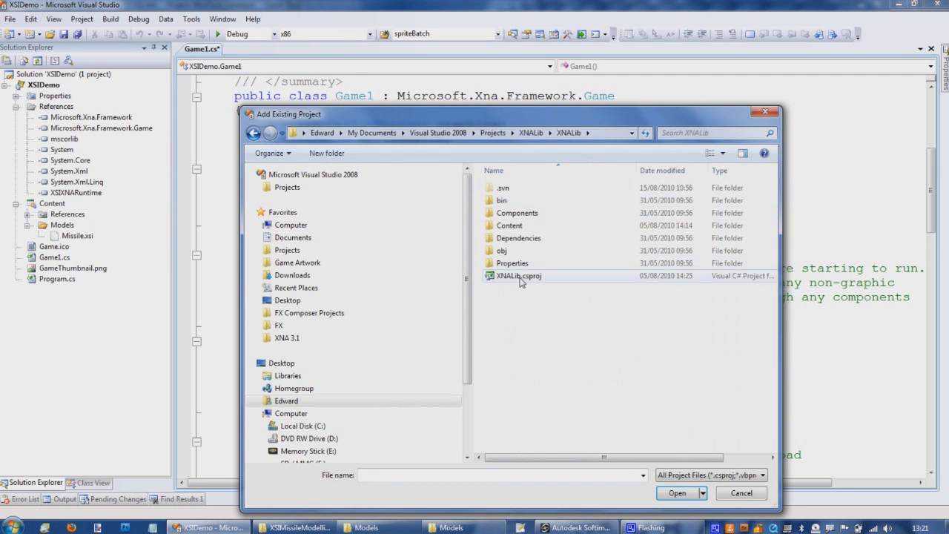
double_click(519, 276)
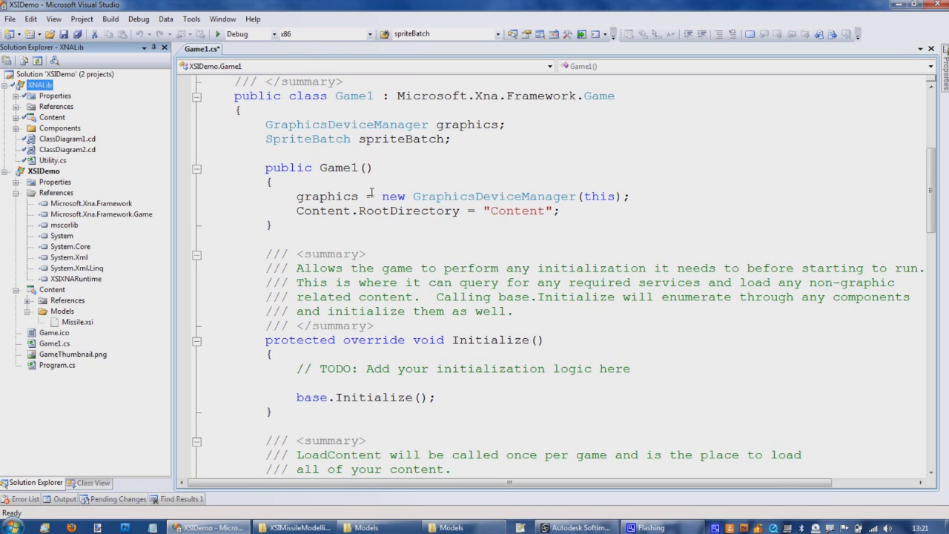
scroll(435, 195, "up", 4)
Add a 'using XNALib' directive below the using block in Game1.cs
left_click(445, 170)
key("Return")
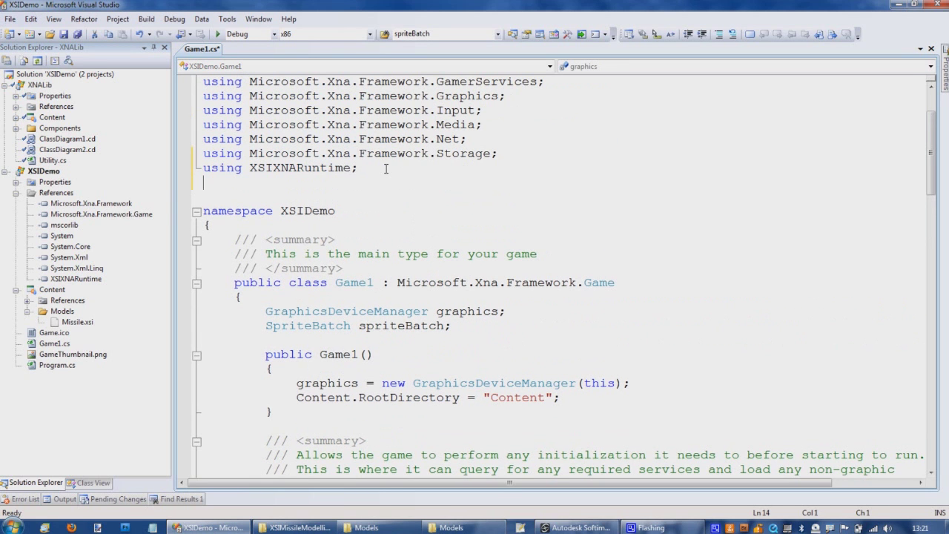
type("unsing")
key("Escape")
key("BackSpace")
key("BackSpace")
key("BackSpace")
key("BackSpace")
key("BackSpace")
type("sing XNALib")
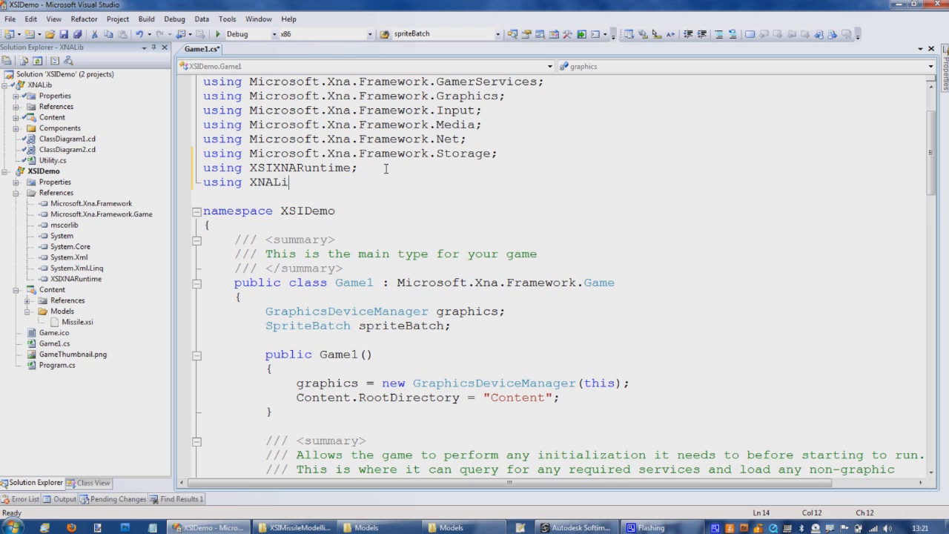
Start a Components.Add(new line below the Content.RootDirectory assignment in the Game1 constructor
left_click(472, 239)
scroll(475, 238, "down", 5)
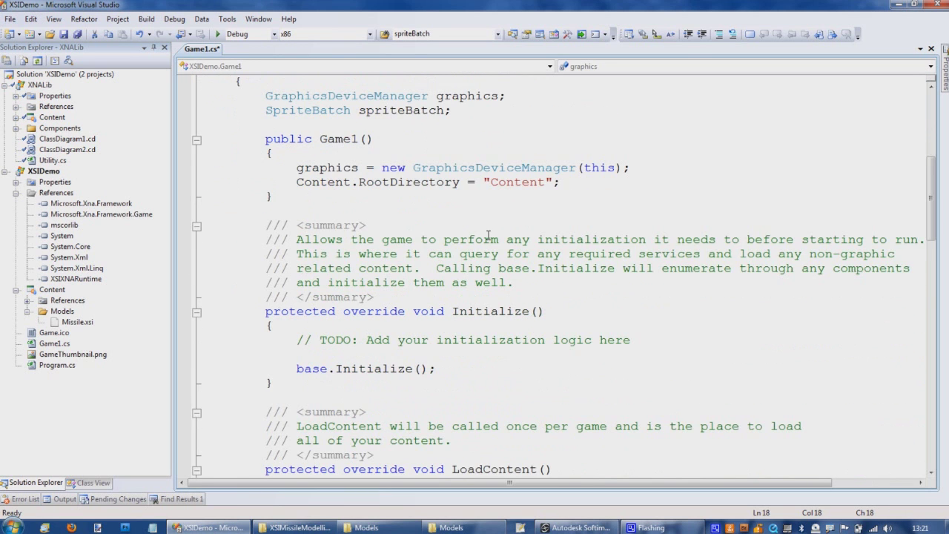
scroll(488, 235, "down", 3)
scroll(489, 236, "up", 3)
left_click(572, 184)
key("Return")
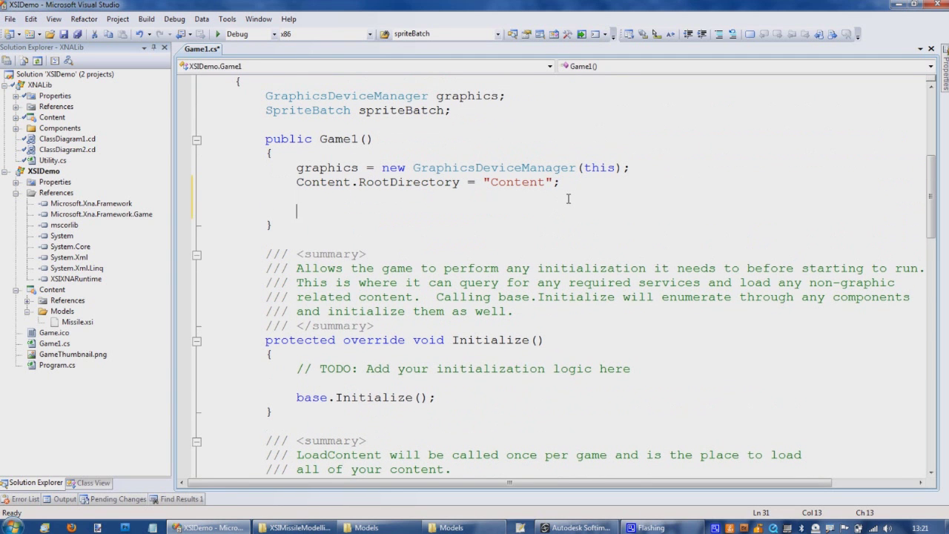
type("Comp")
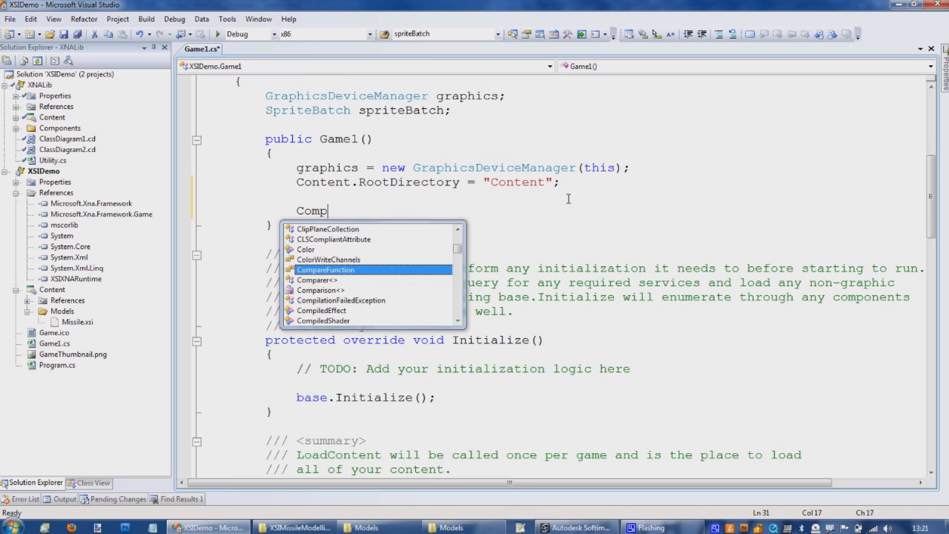
type("onents.a")
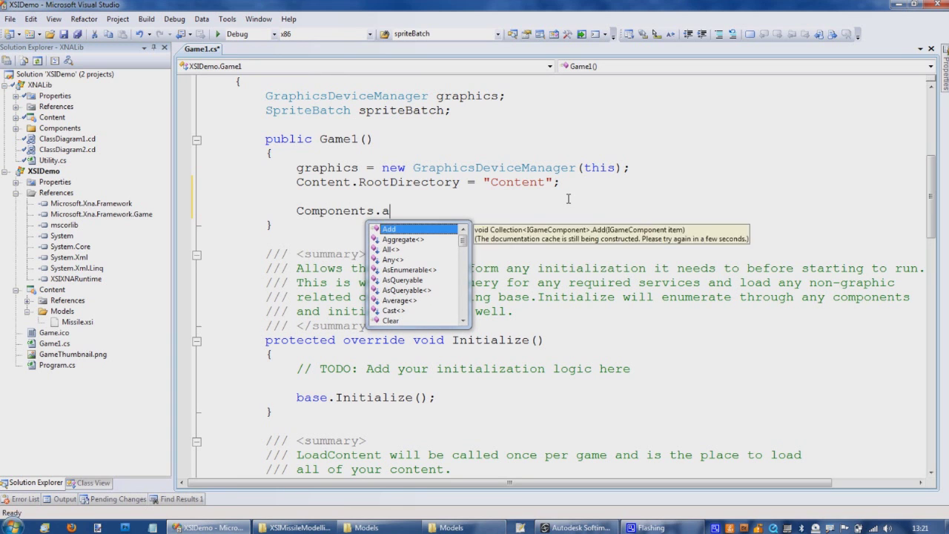
key("Tab")
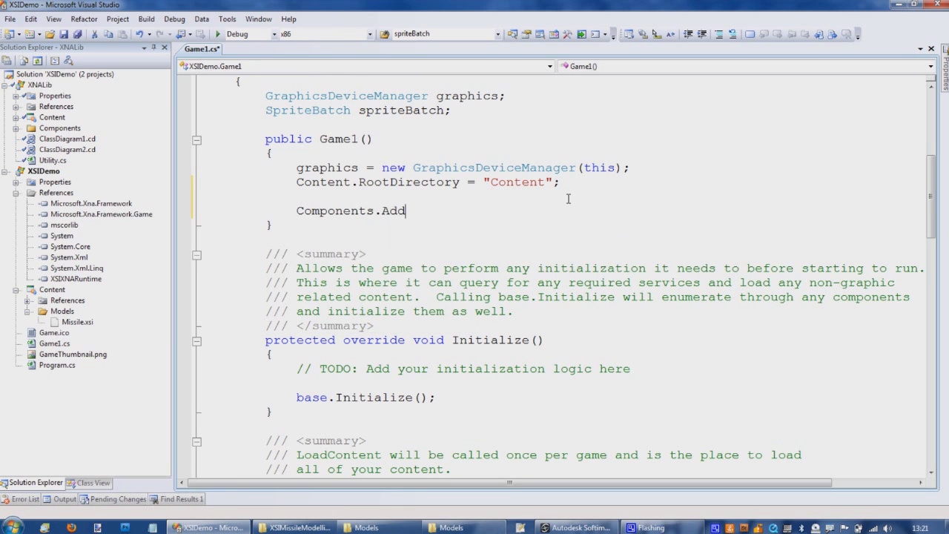
type("(")
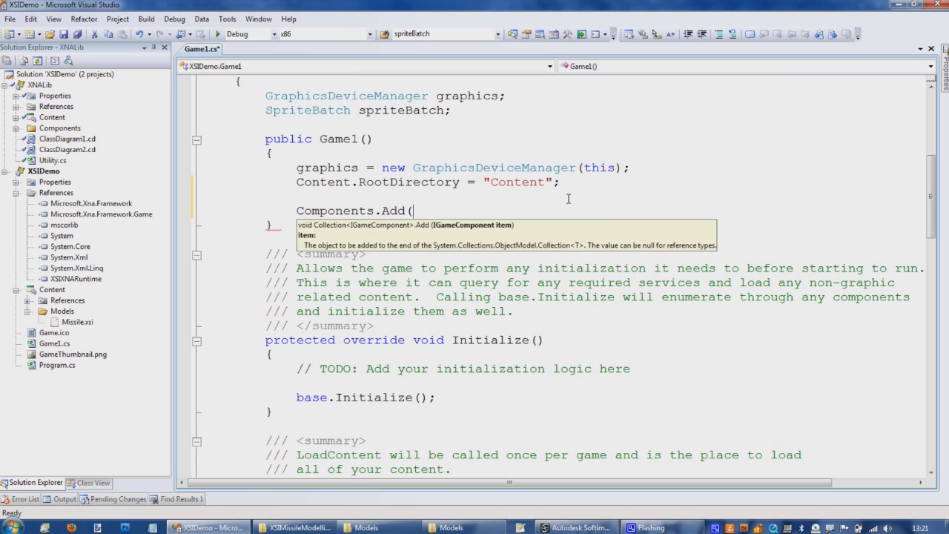
type("new ")
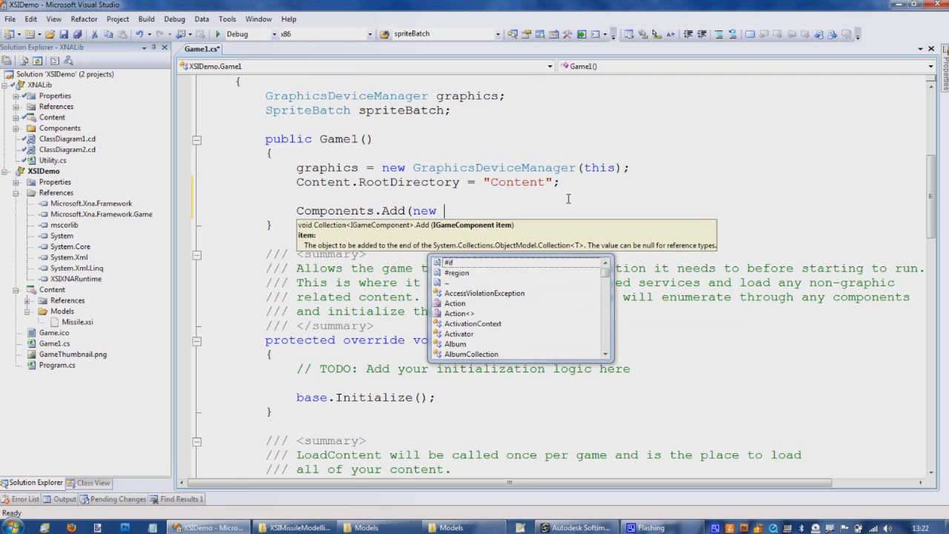
type("mapp")
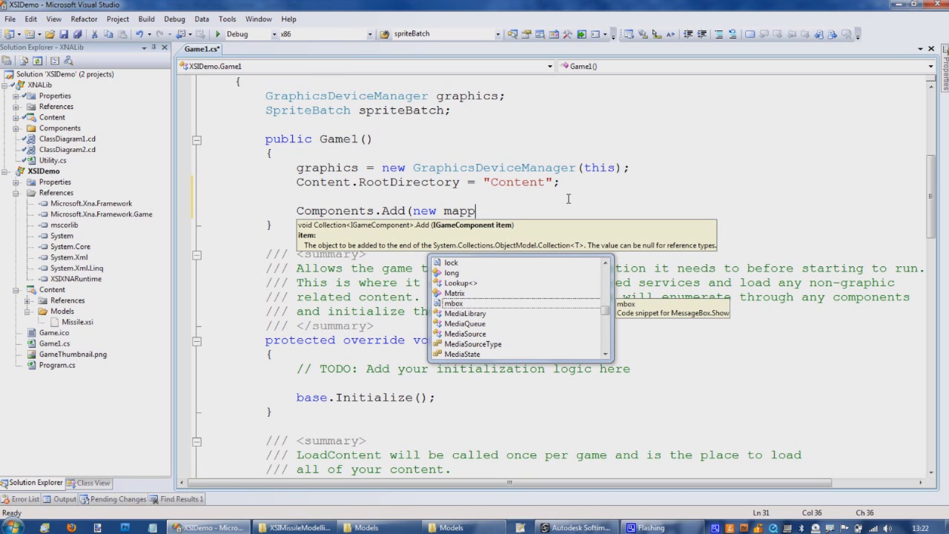
key("BackSpace")
key("BackSpace")
key("BackSpace")
key("BackSpace")
left_click(375, 139)
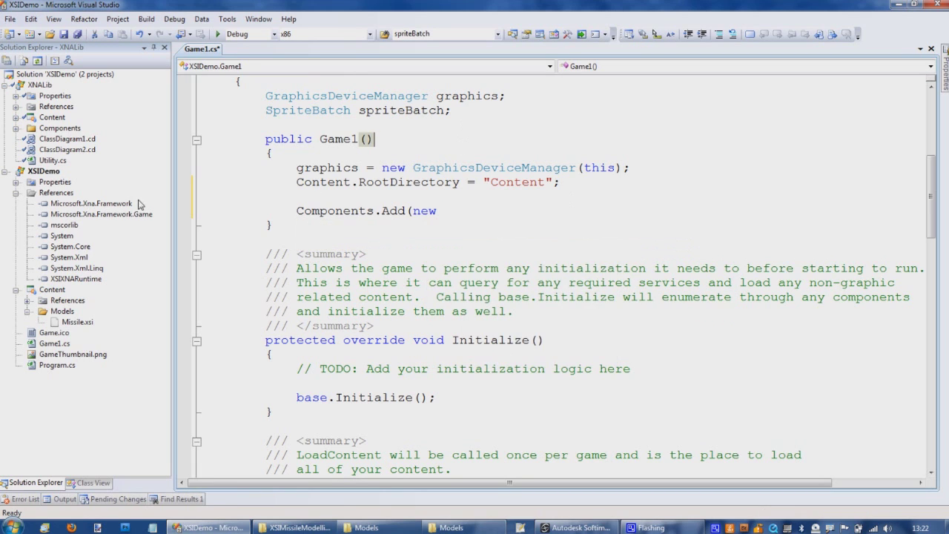
right_click(50, 173)
Add the XNALib project as a reference to XSIDemo
right_click(59, 193)
left_click(82, 199)
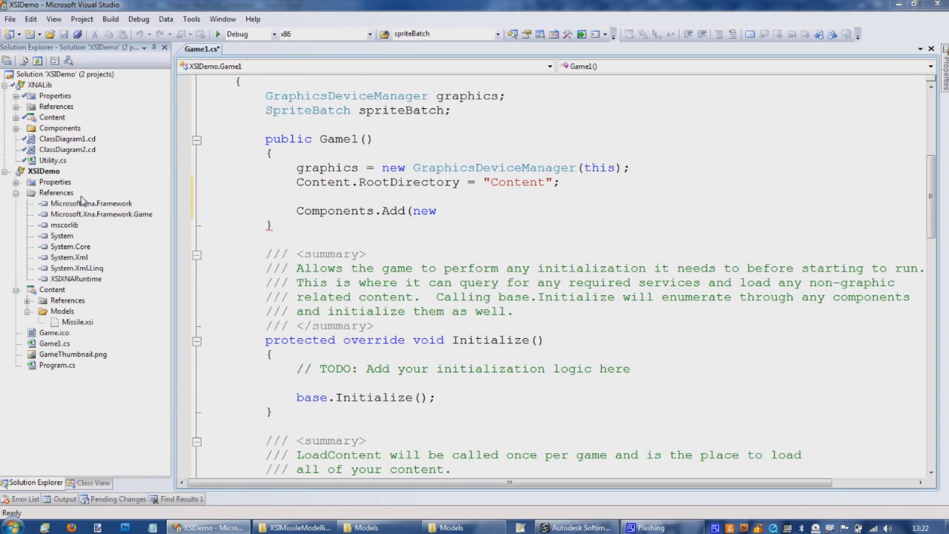
left_click(225, 154)
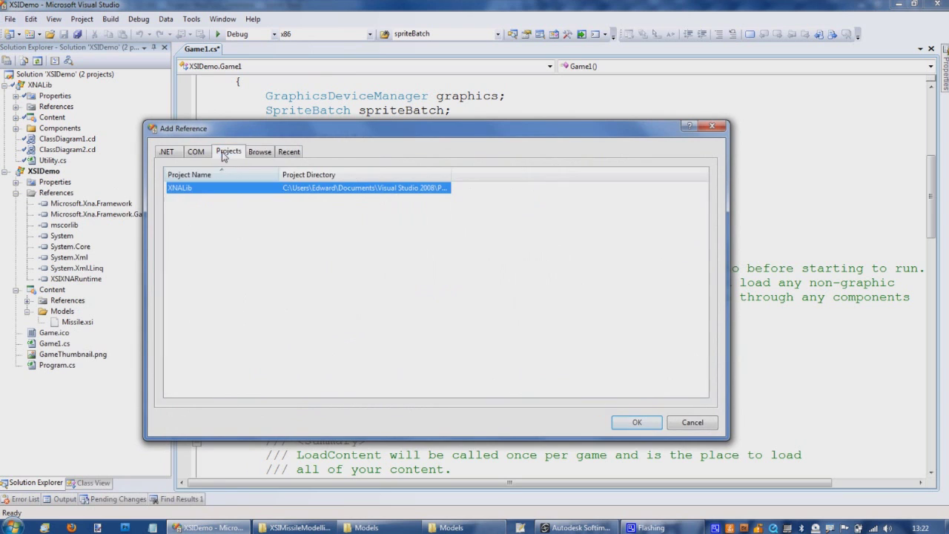
double_click(191, 191)
In Game1(), make the component added a new MappedController(this)
double_click(429, 213)
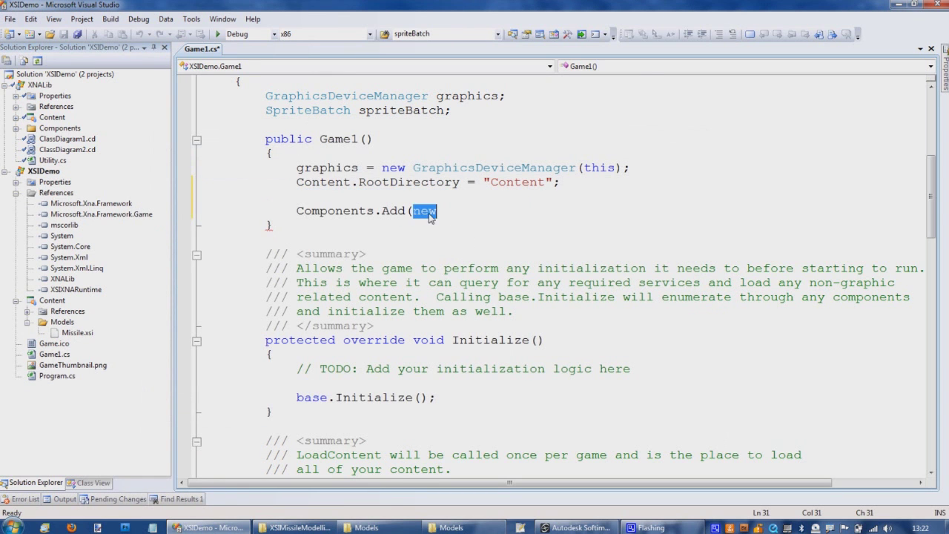
key("BackSpace")
key("BackSpace")
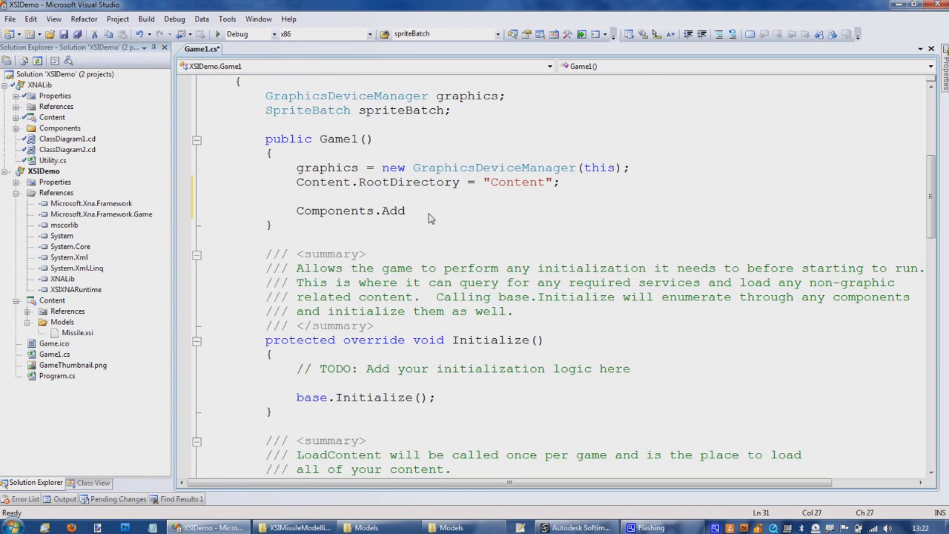
type("(new")
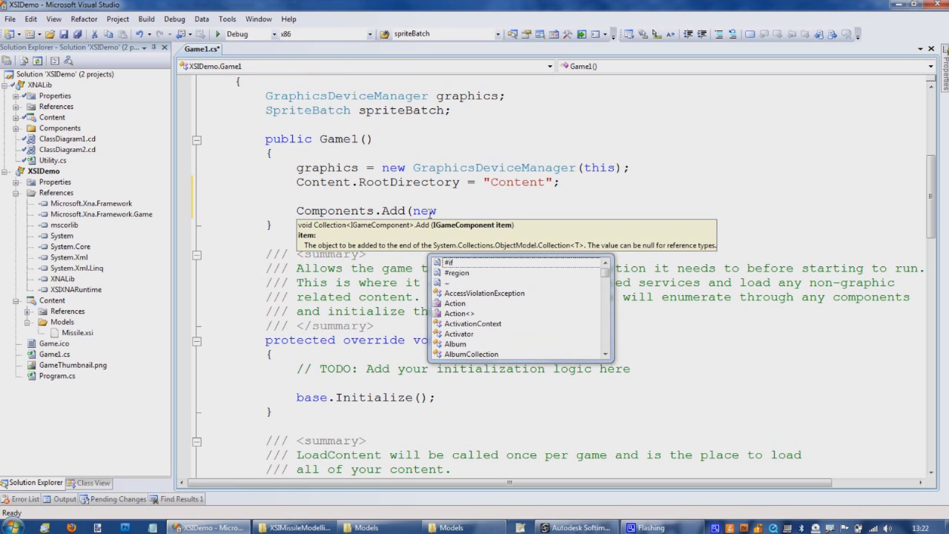
type(" ma")
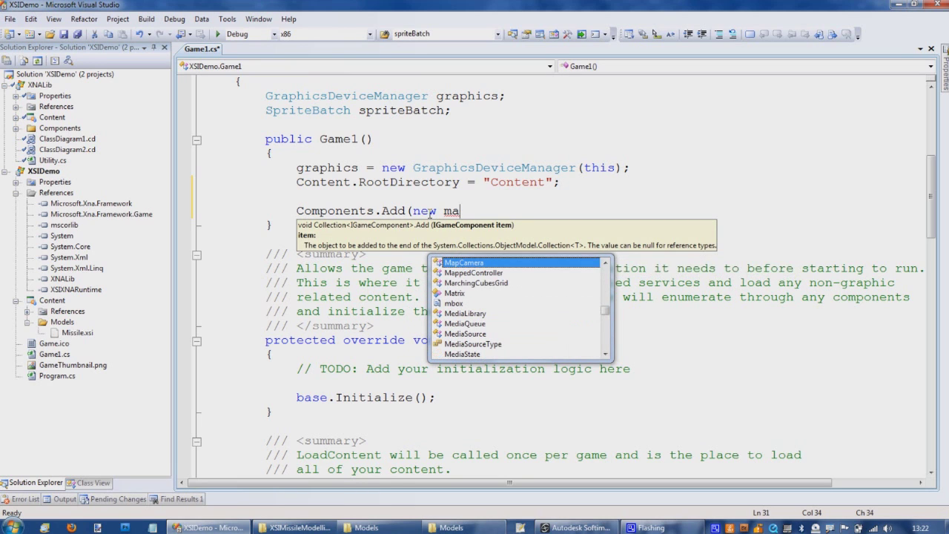
key("Down")
key("Tab")
type("(")
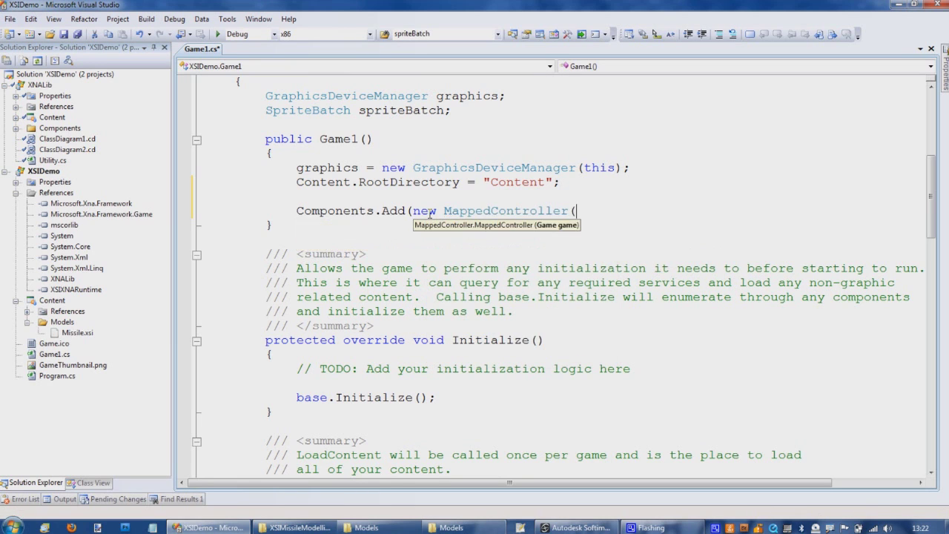
type(")")
key("BackSpace")
type("this0")
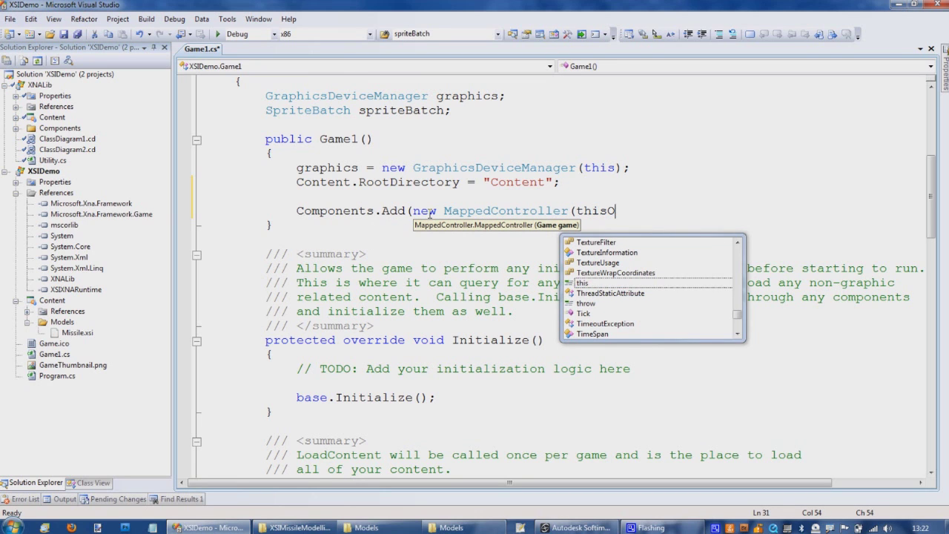
key("BackSpace")
type(")")
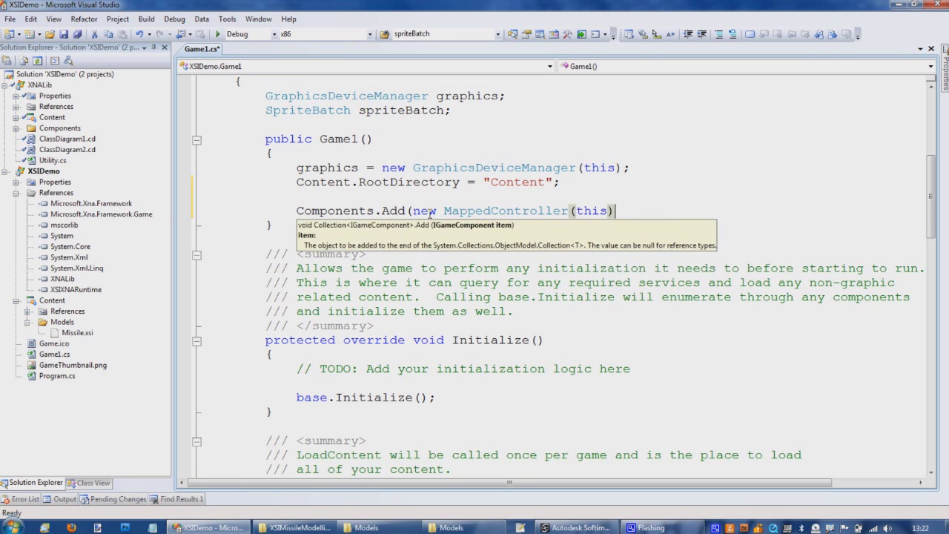
type(");")
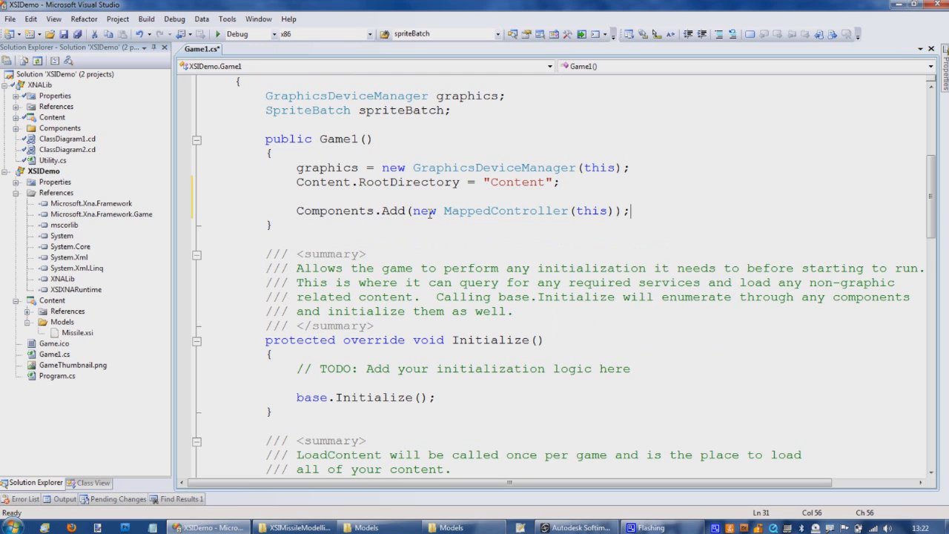
key("Return")
Duplicate the line to add a FirstPersonCamera component as the second component
left_click(200, 210)
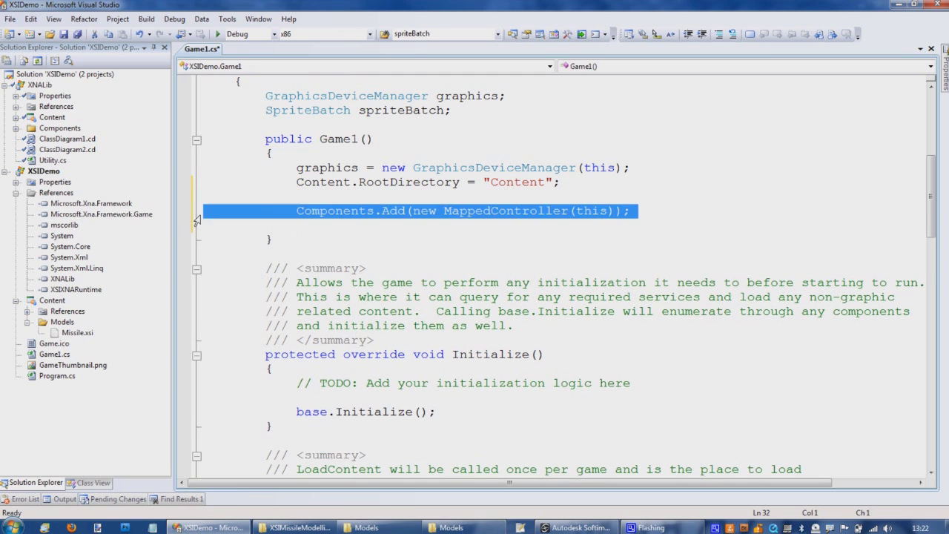
key("ctrl+c")
key("ctrl+v")
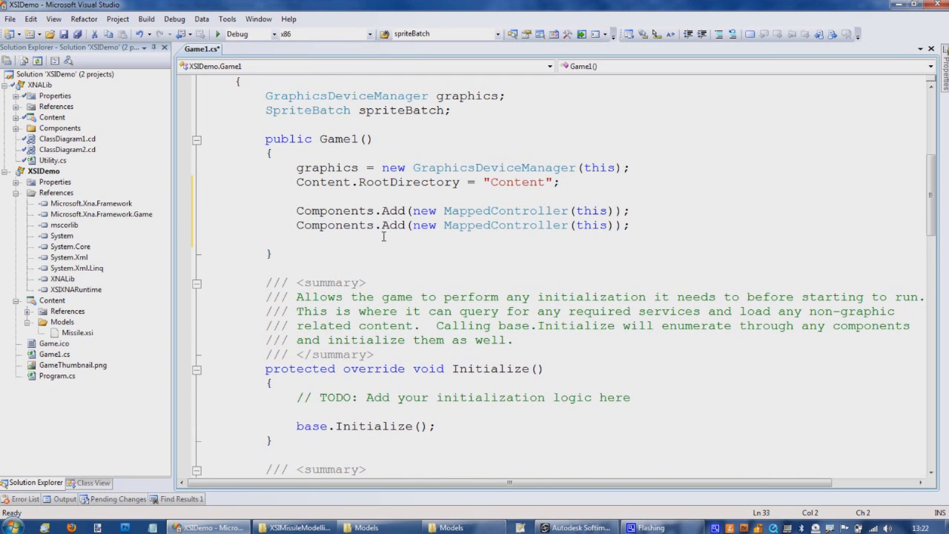
double_click(504, 225)
key("BackSpace")
key("BackSpace")
key("BackSpace")
key("BackSpace")
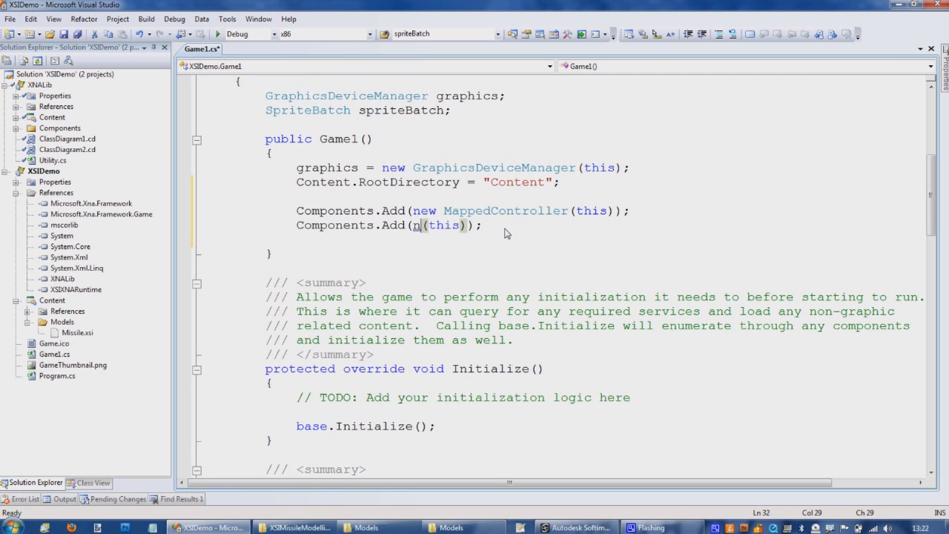
type("ew fir")
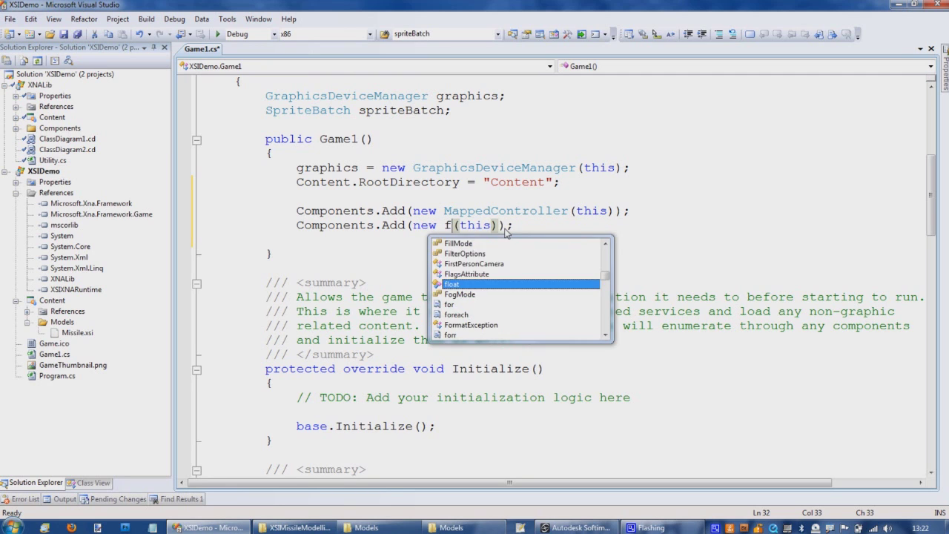
key("Return")
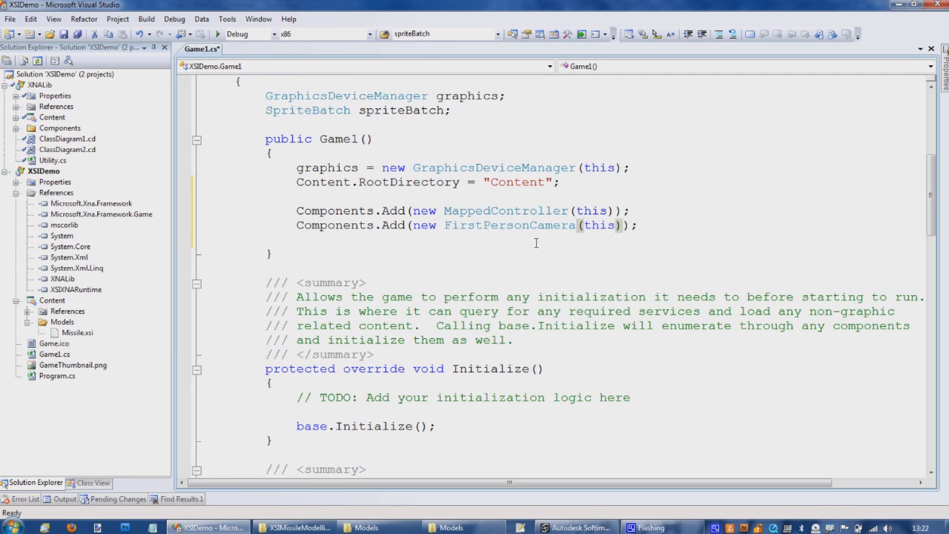
Copy the camera line and change it to add a DrawableModel component
left_click(215, 227)
left_click_drag(215, 227, 239, 245, "ctrl")
left_click(293, 243)
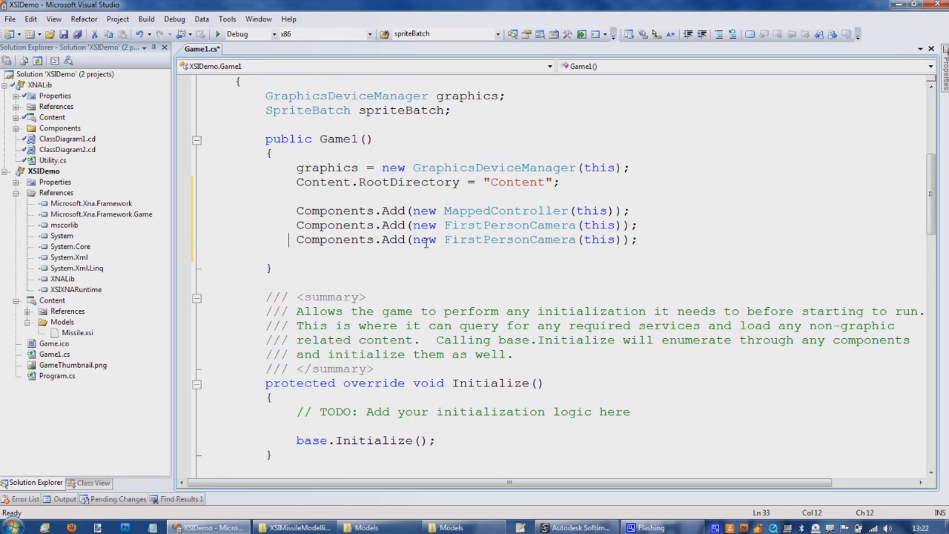
double_click(511, 240)
type("Draw")
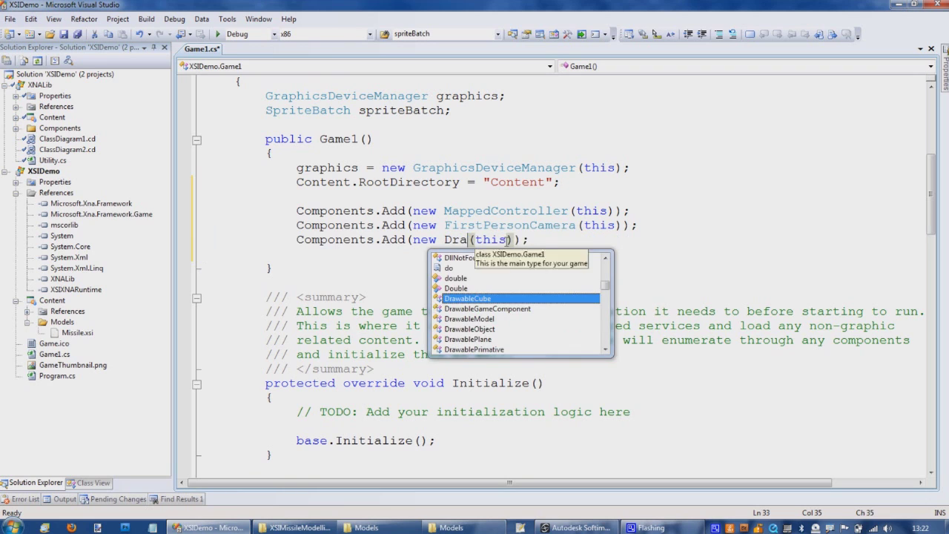
key("Down")
key("Down")
key("Tab")
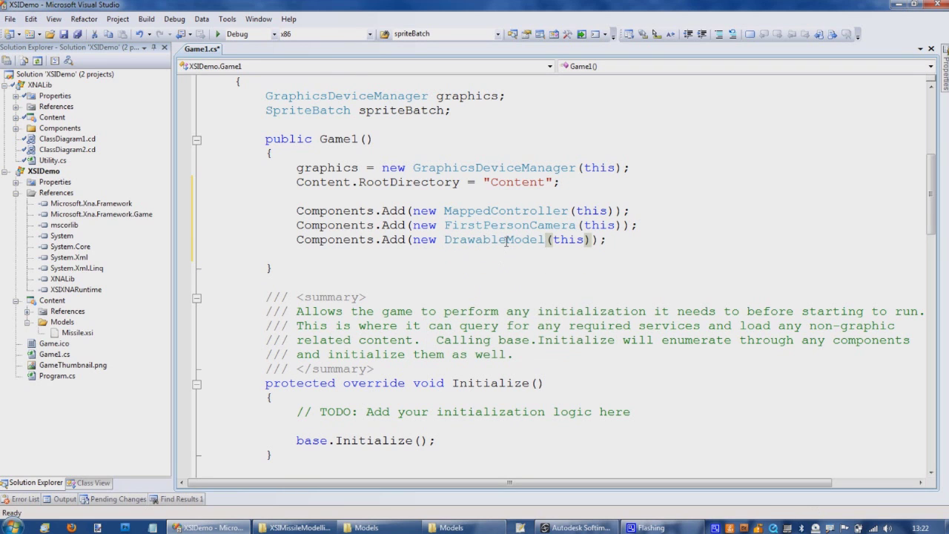
Pass "Models/Missile" as the DrawableModel's second argument and run the game with F5
left_click(586, 242)
type(", ")
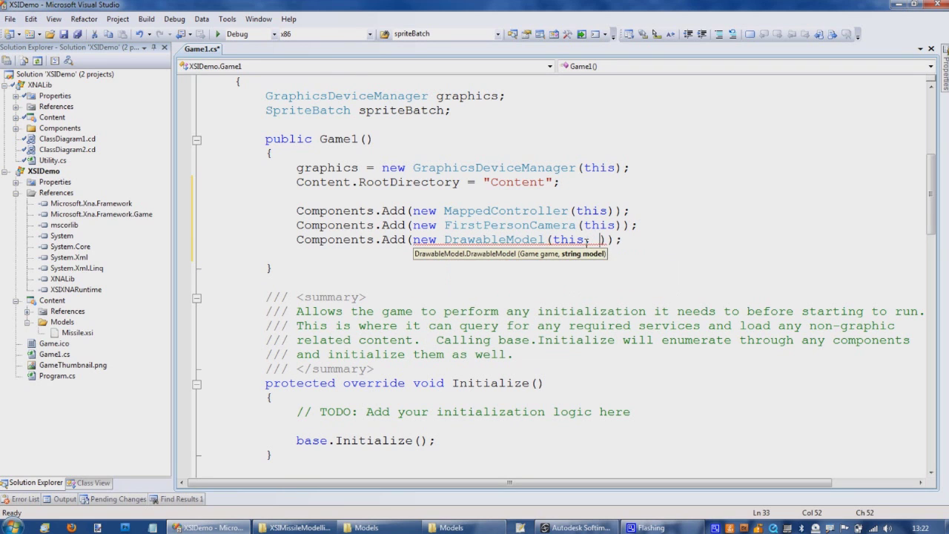
type("\"\"")
key("Left")
type("Models")
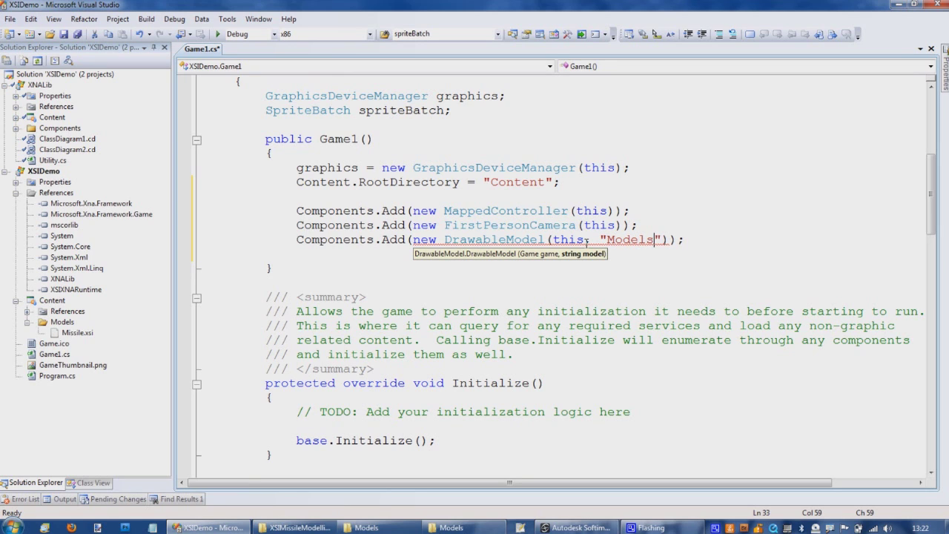
type("/Missile")
left_click(664, 271)
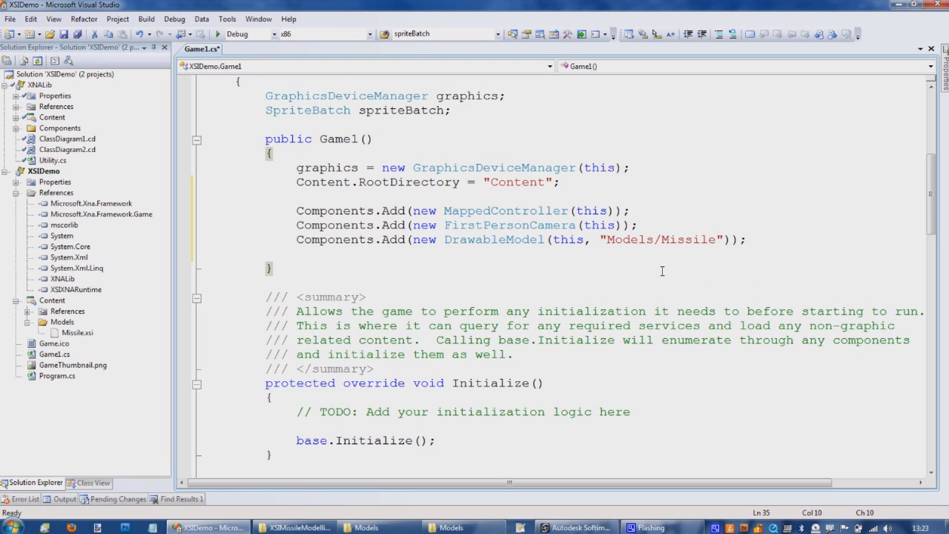
key("F5")
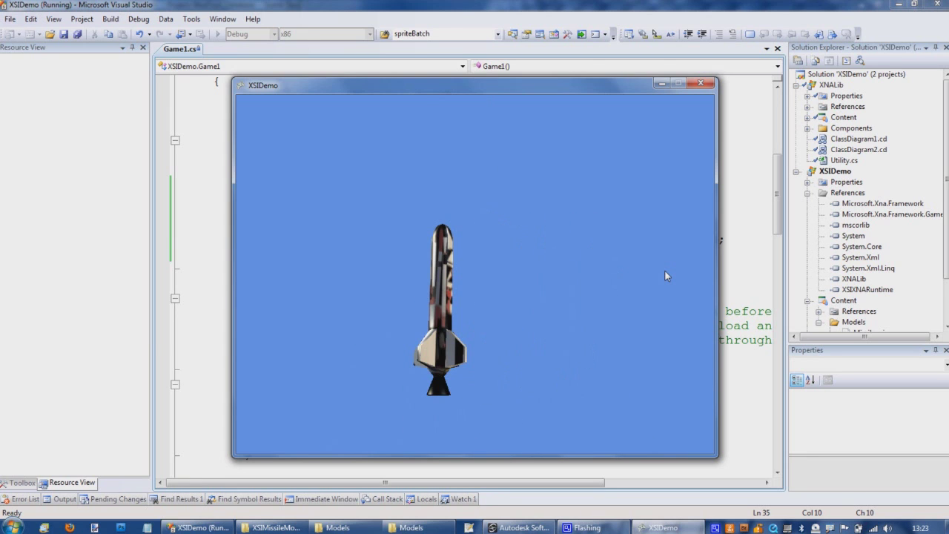
Close the running game window and return to Softimage Mod Tool
left_click(701, 83)
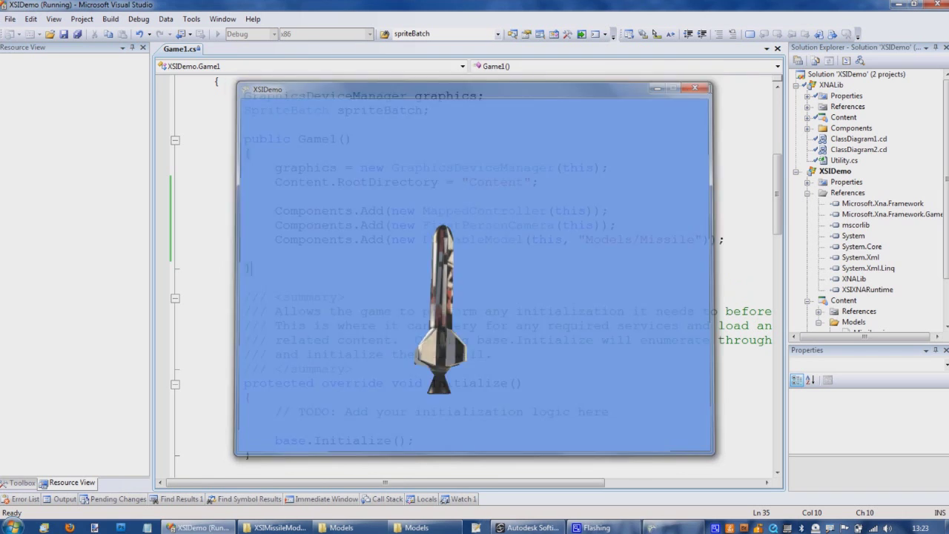
left_click(571, 527)
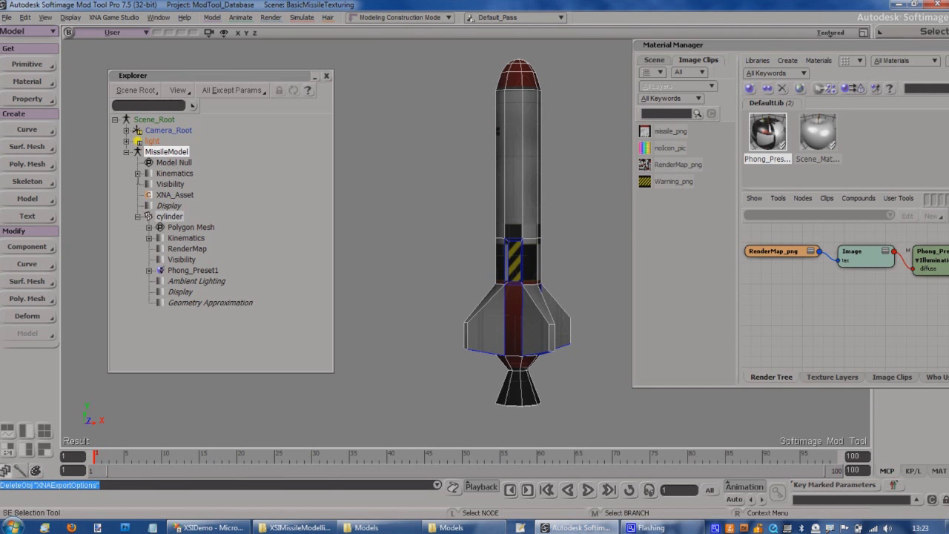
Delete the extra Texture_Projection under the cylinder's Texture_Coordinates_AUTO cluster
left_click(137, 173)
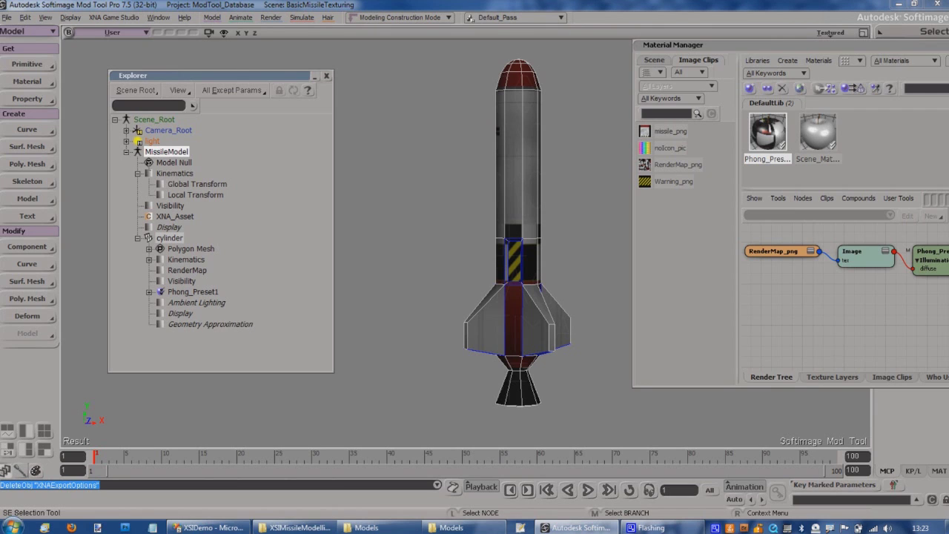
left_click(137, 173)
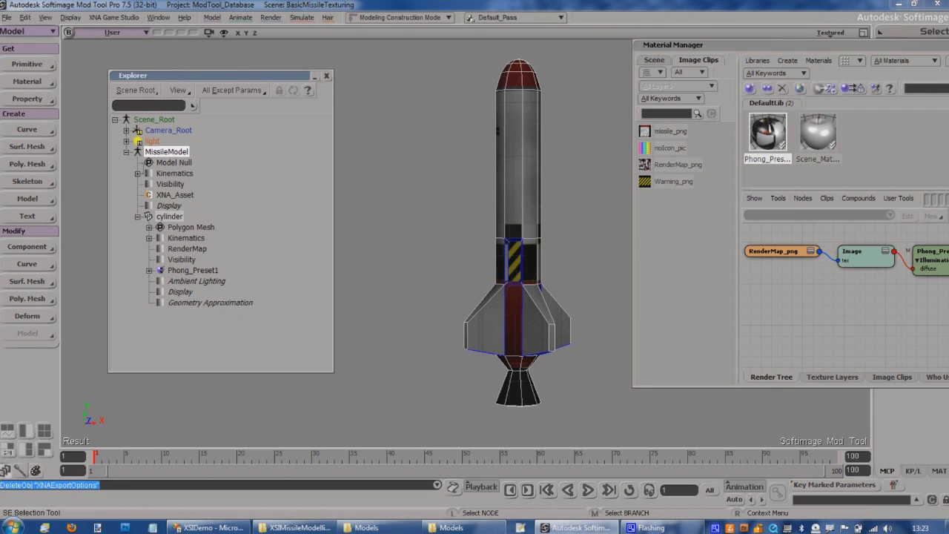
left_click(148, 227)
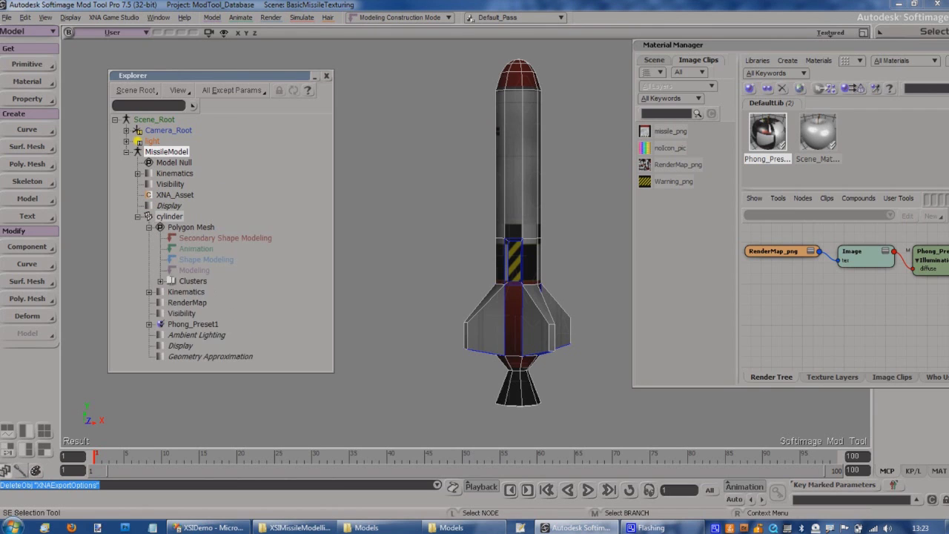
left_click(161, 281)
left_click(172, 313)
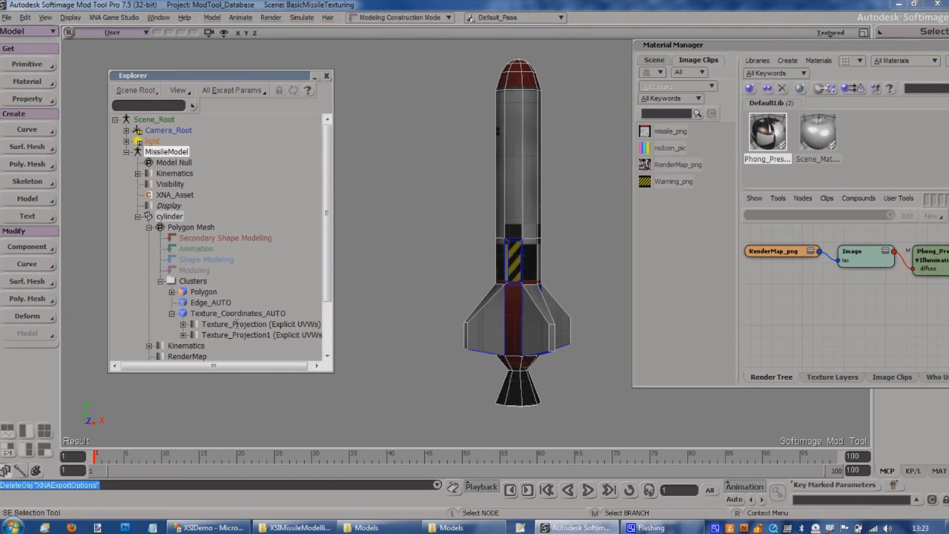
left_click(235, 324)
key("Delete")
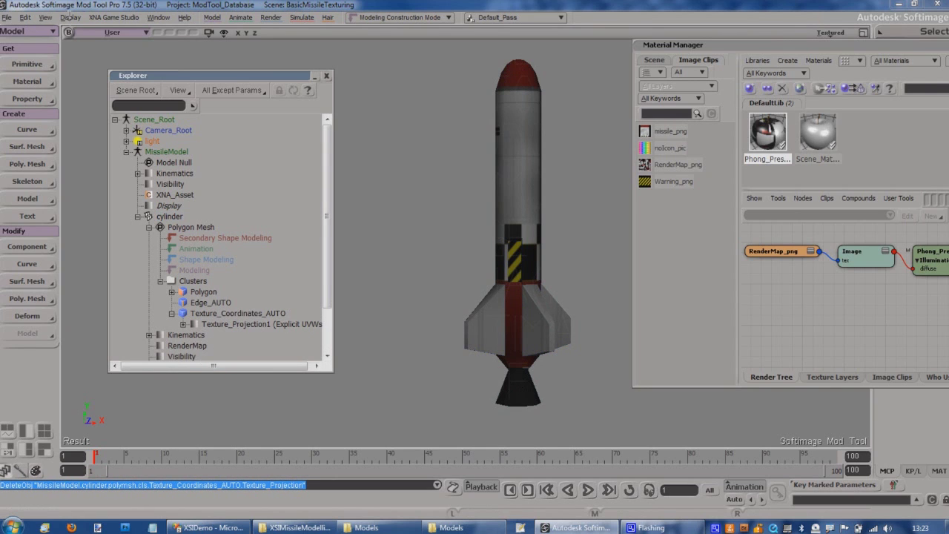
Republish the missile model with XNA Game Studio > Publish Models and return to Visual Studio
left_click(114, 17)
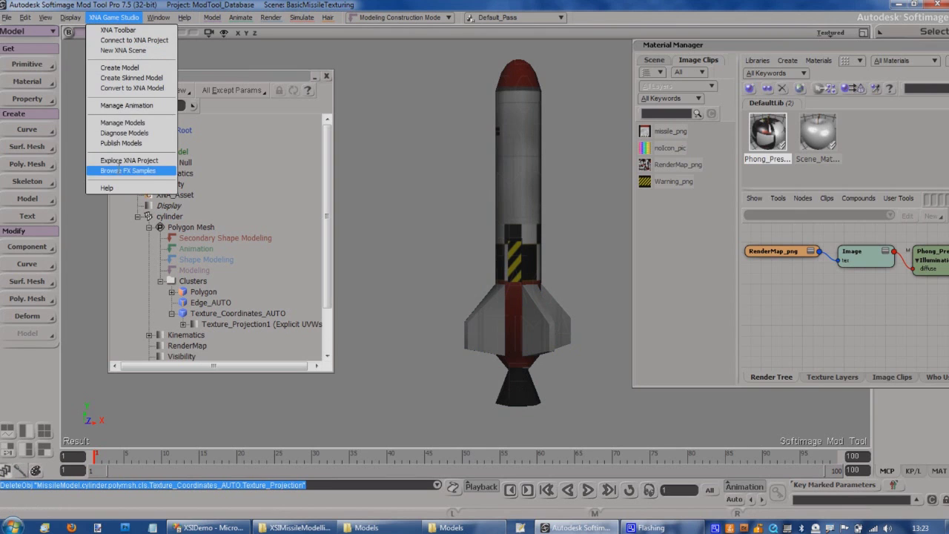
left_click(121, 144)
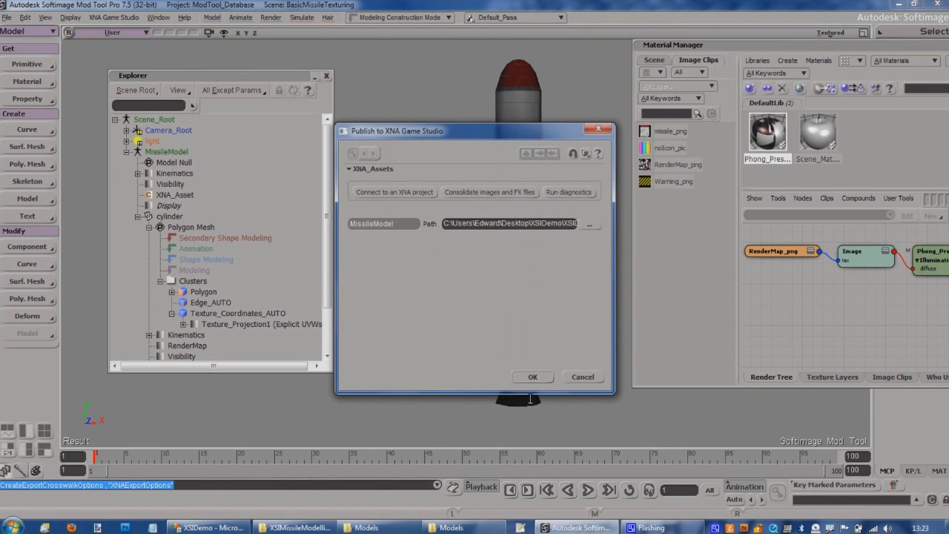
left_click(526, 378)
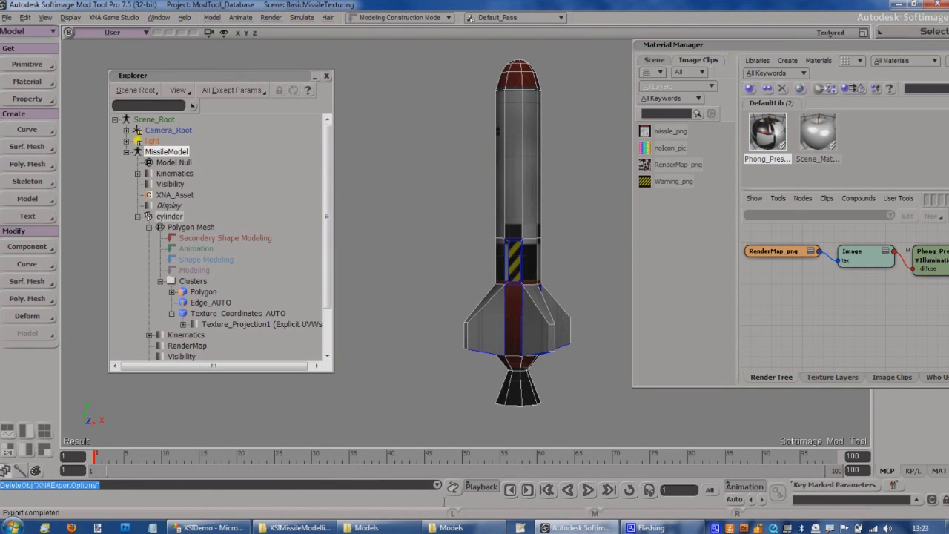
left_click(223, 527)
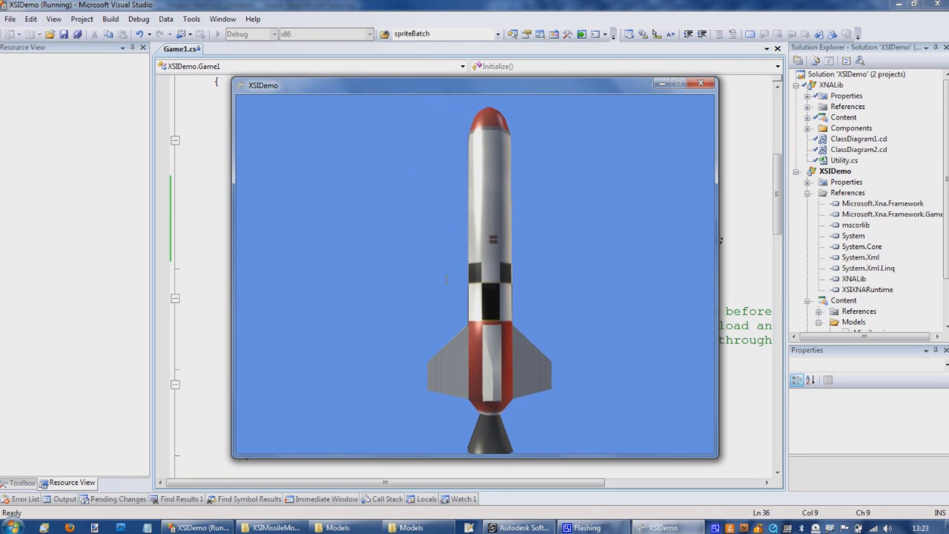
Close the game window and place the cursor after the FirstPersonCamera line
left_click(701, 83)
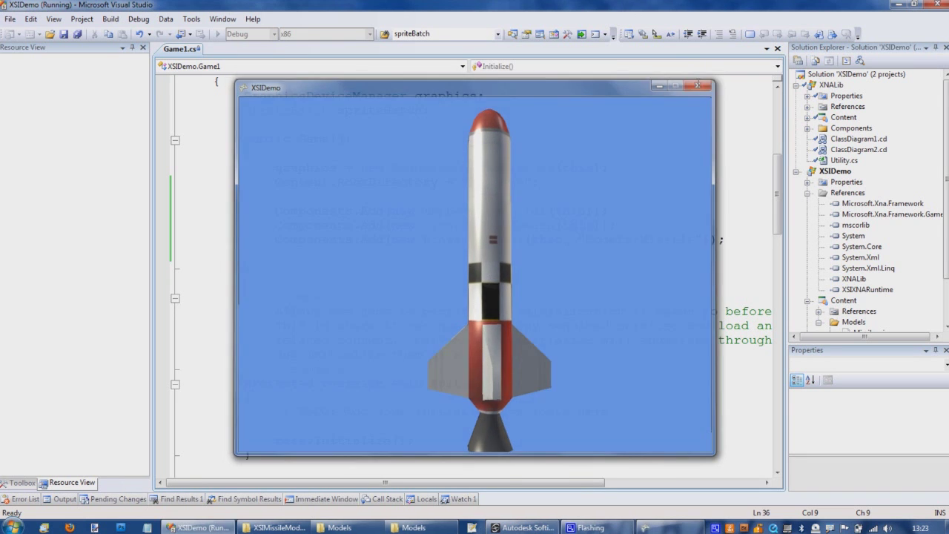
left_click(651, 231)
Add a Components.Add(new Skybox(this, "Skyboxes/Alien")) line and build to check errors
key("Return")
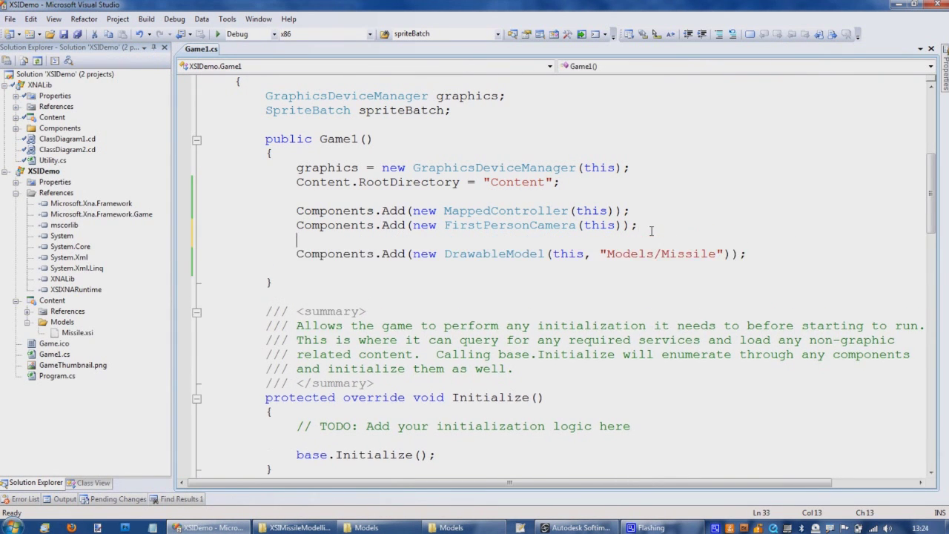
type("Com")
key("Tab")
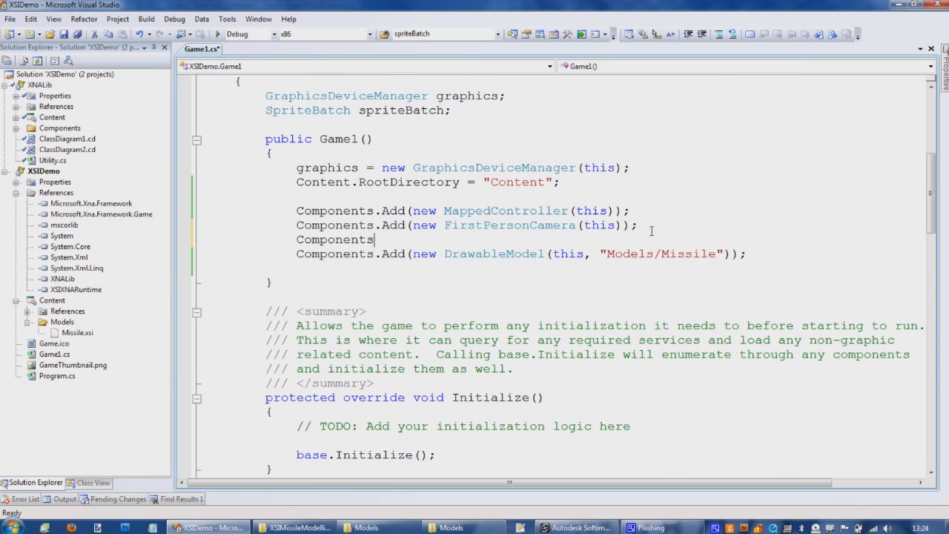
type(".Add")
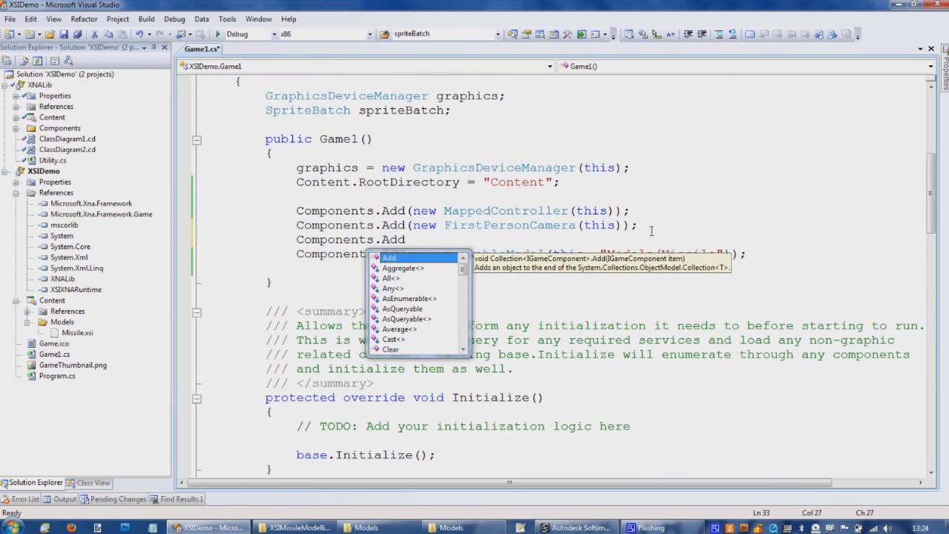
type("(ne")
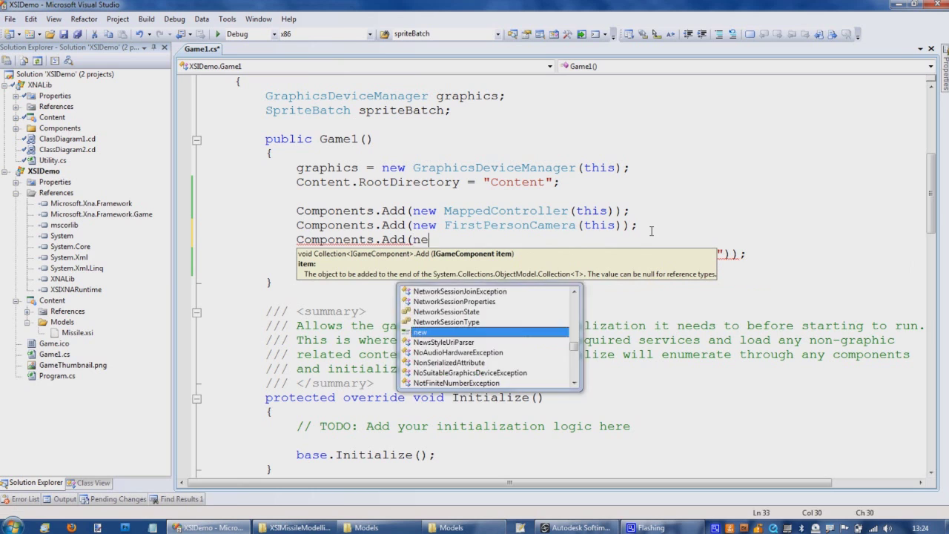
type("w sha")
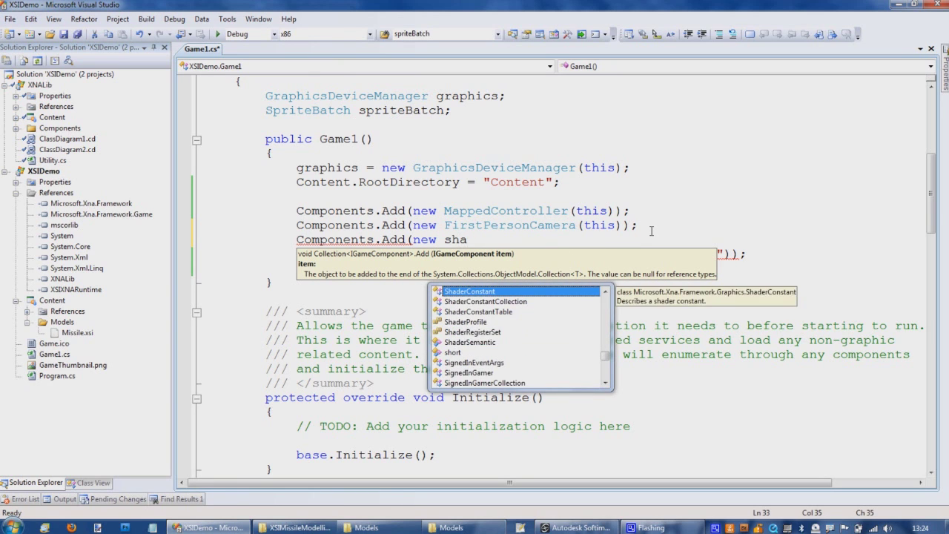
key("BackSpace")
key("BackSpace")
key("BackSpace")
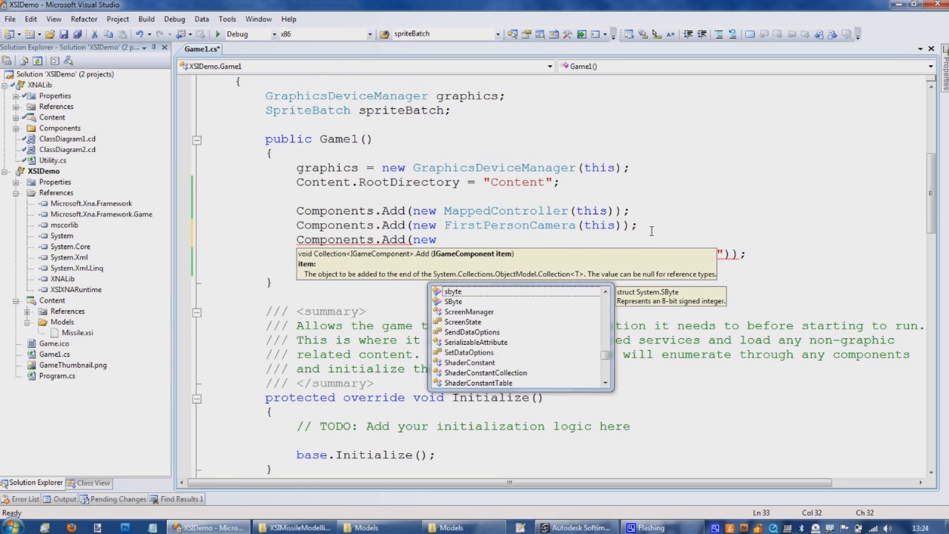
type("Skybox")
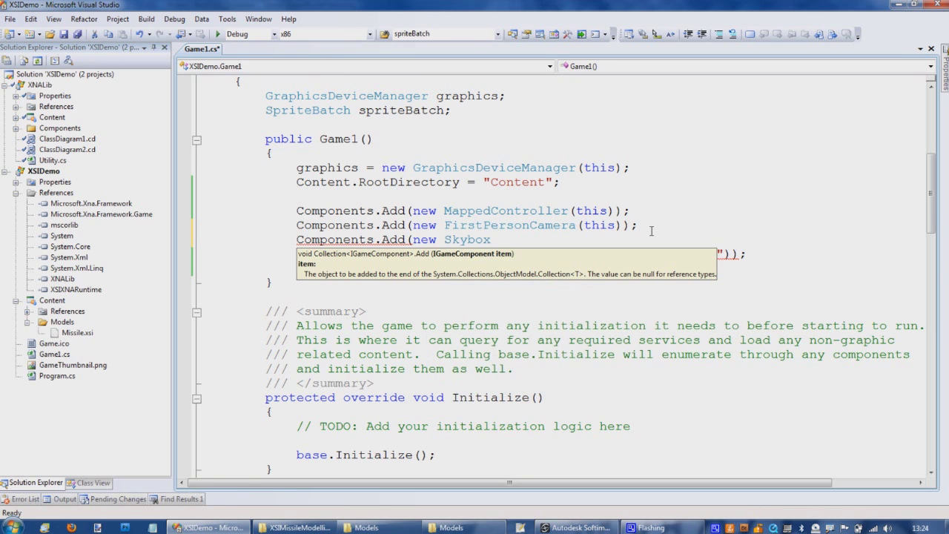
type("(this")
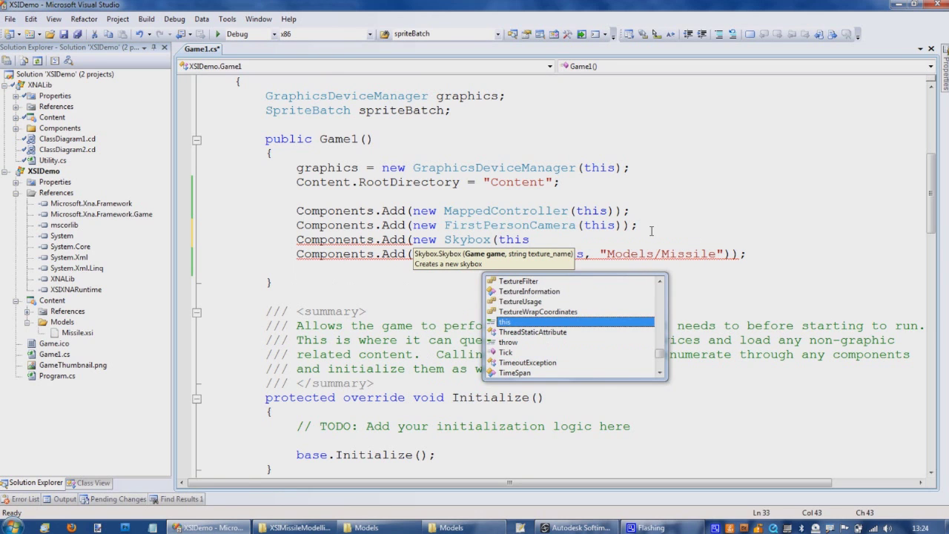
type(", \"S\")")
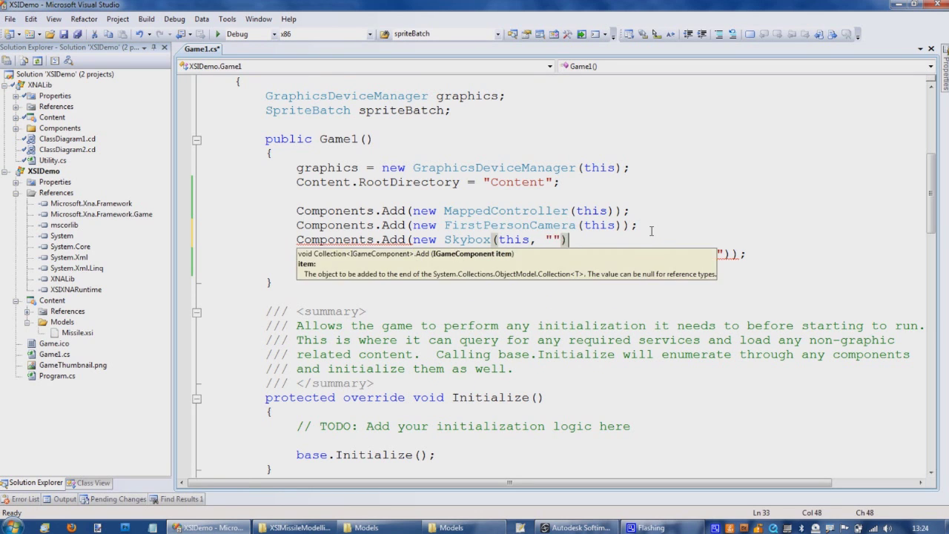
type(";")
key("Left")
key("Left")
key("Left")
type("S")
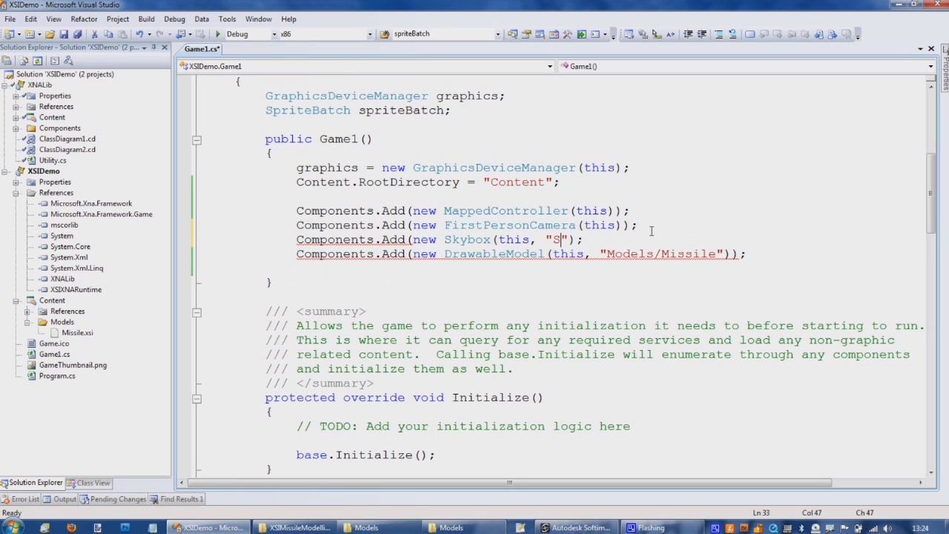
type("kyboxes/")
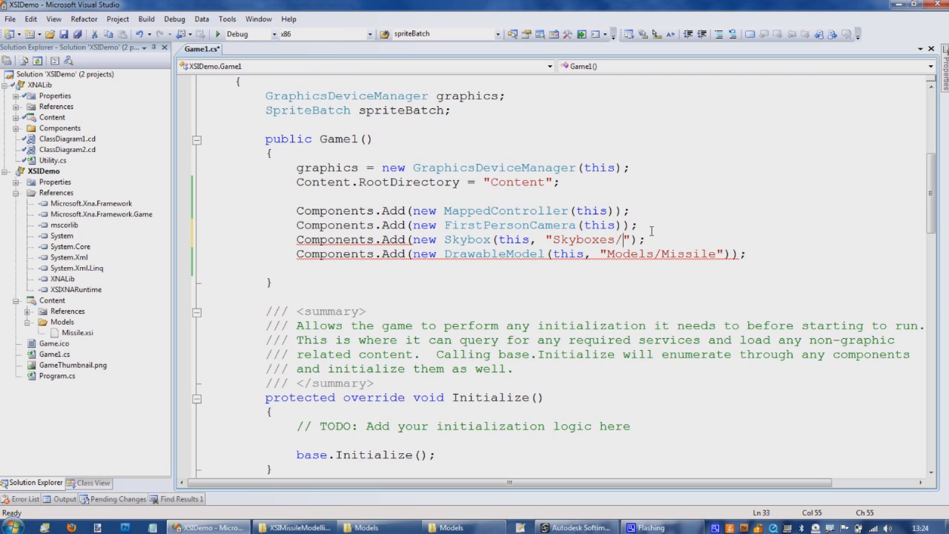
type("Alien")
key("F5")
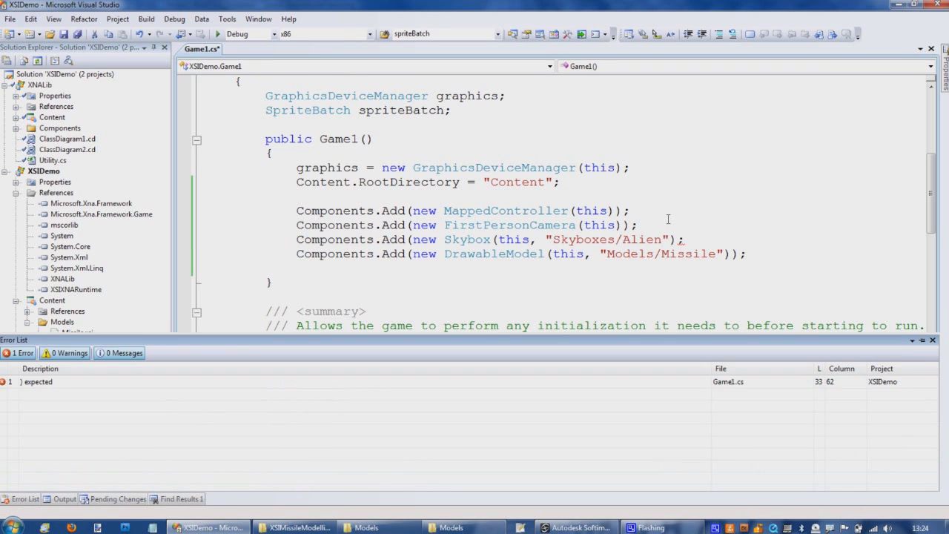
Add the missing closing parenthesis to the Skybox line and rebuild the game
left_click(676, 239)
type(")")
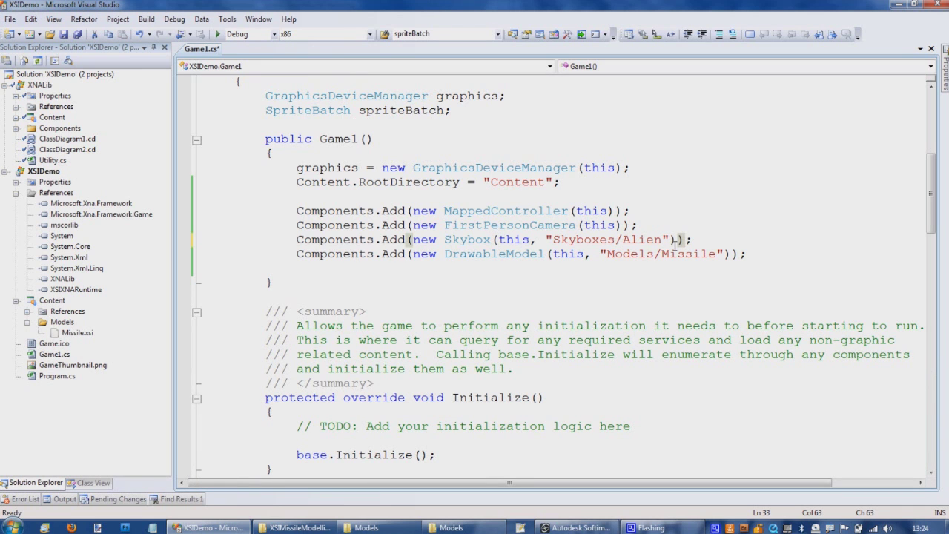
key("F5")
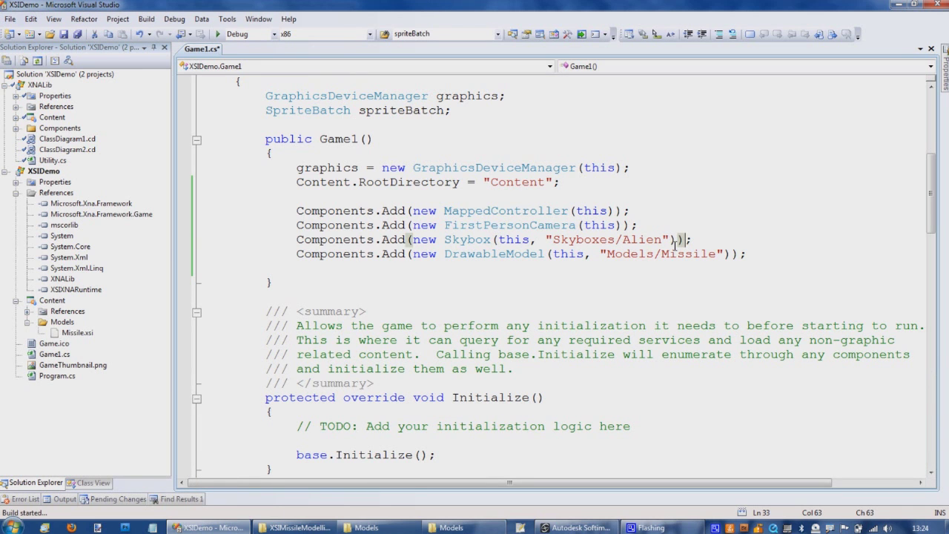